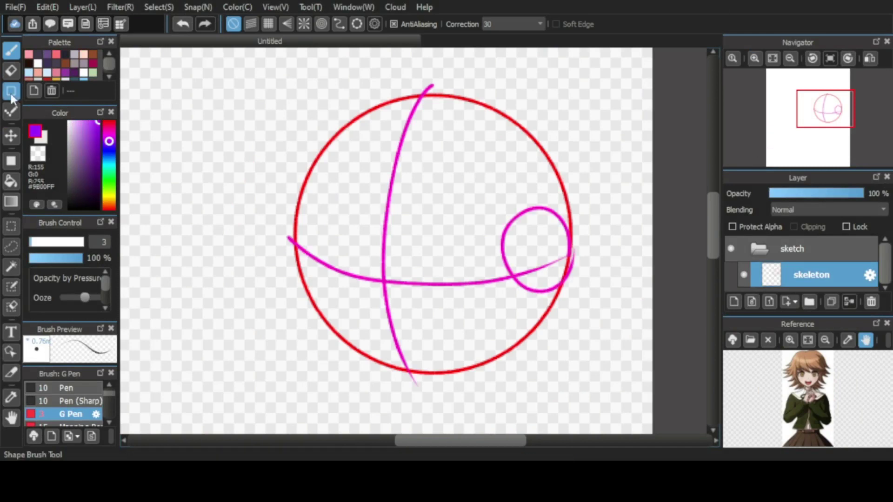
# Drop a dotted purple chin line from the crossing of the face guidelines and sketch the first head's jaw in blue.
pyautogui.moveTo(384, 284); pyautogui.dragTo(386, 397)
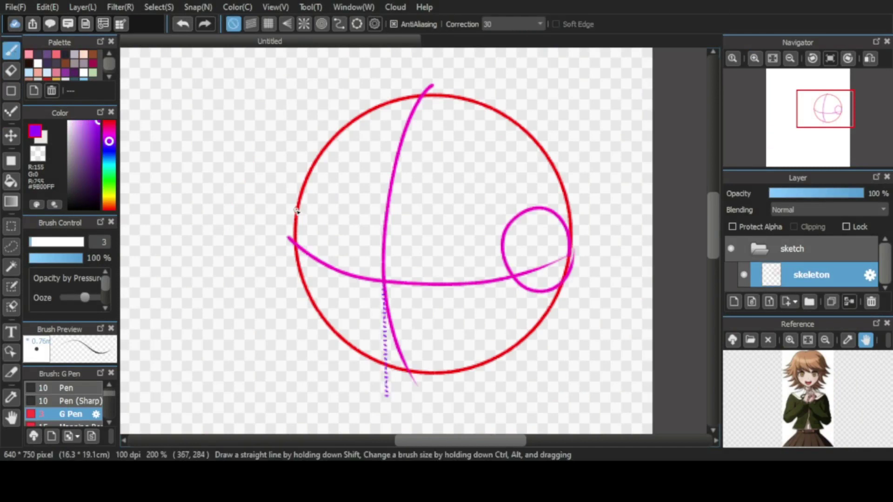
pyautogui.moveTo(296, 211)
pyautogui.mouseDown()
pyautogui.moveTo(294, 148)
pyautogui.moveTo(335, 307)
pyautogui.moveTo(398, 329)
pyautogui.mouseUp()
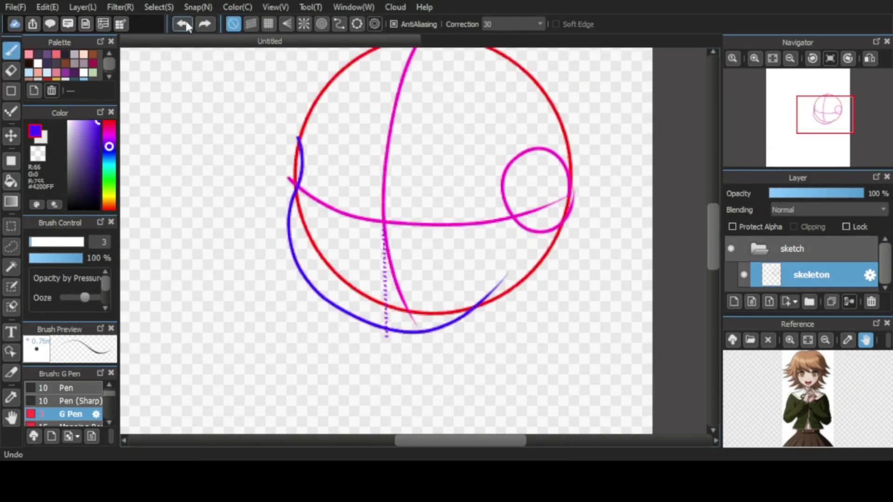
pyautogui.hotkey('ctrl', 'z')
pyautogui.moveTo(300, 130)
pyautogui.mouseDown()
pyautogui.moveTo(295, 254)
pyautogui.moveTo(539, 201)
pyautogui.mouseUp()
pyautogui.moveTo(302, 165)
pyautogui.mouseDown()
pyautogui.moveTo(293, 244)
pyautogui.moveTo(301, 122)
pyautogui.mouseUp()
pyautogui.hotkey('ctrl', 'z')
# Add dotted light-blue straight guides for the first figure's neck axis and its slanted shoulder line.
pyautogui.click(110, 162)
pyautogui.press('u')
pyautogui.scroll(-1, 421, 103)
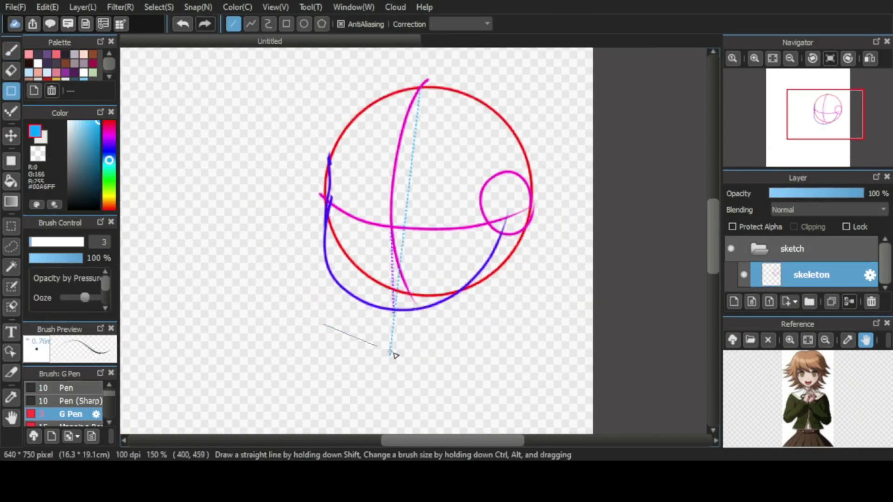
pyautogui.moveTo(395, 356); pyautogui.dragTo(495, 370)
# Sketch the first figure's chest block in green freehand lines below the shoulder guide.
pyautogui.press('b')
pyautogui.click(111, 179)
pyautogui.scroll(1, 351, 199)
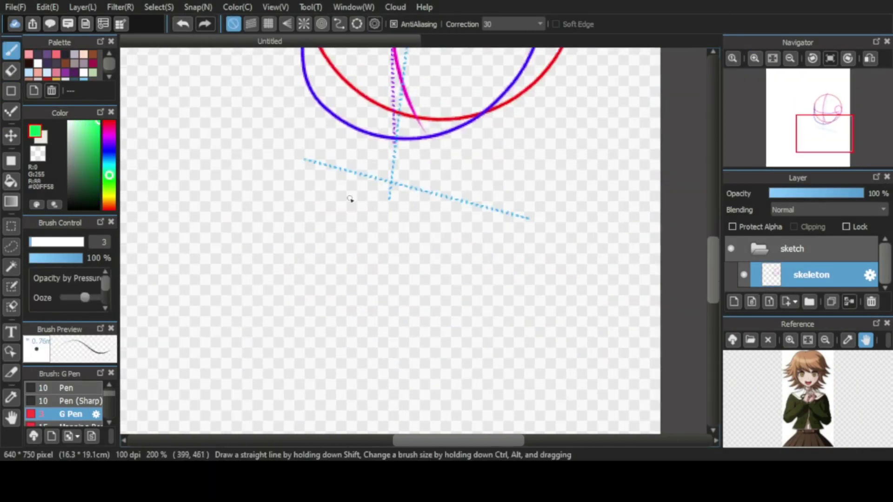
pyautogui.moveTo(305, 159); pyautogui.dragTo(316, 319)
pyautogui.moveTo(525, 219)
pyautogui.mouseDown()
pyautogui.moveTo(462, 359)
pyautogui.moveTo(442, 362)
pyautogui.mouseUp()
pyautogui.hotkey('ctrl', 'z')
pyautogui.moveTo(317, 327); pyautogui.dragTo(440, 354)
pyautogui.moveTo(521, 217); pyautogui.dragTo(481, 310)
# Extend the green skeleton with the waist block and hips beneath the first figure's chest.
pyautogui.scroll(-2, 314, 220)
pyautogui.moveTo(304, 147)
pyautogui.mouseDown()
pyautogui.moveTo(305, 282)
pyautogui.moveTo(348, 294)
pyautogui.mouseUp()
pyautogui.scroll(-2, 311, 202)
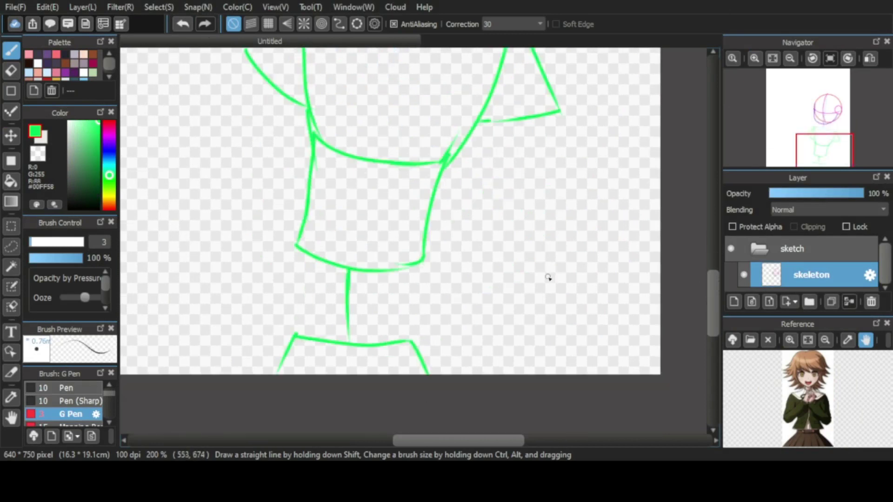
# Add dotted yellow arm guides to the first figure, with a small circle at each elbow.
pyautogui.press('u')
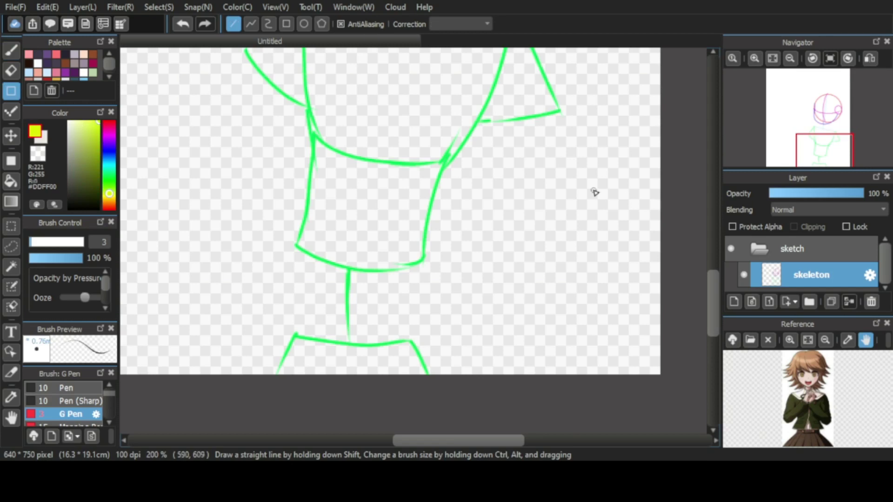
pyautogui.press('b')
pyautogui.click(599, 253)
pyautogui.click(182, 200)
pyautogui.moveTo(599, 252); pyautogui.dragTo(558, 217)
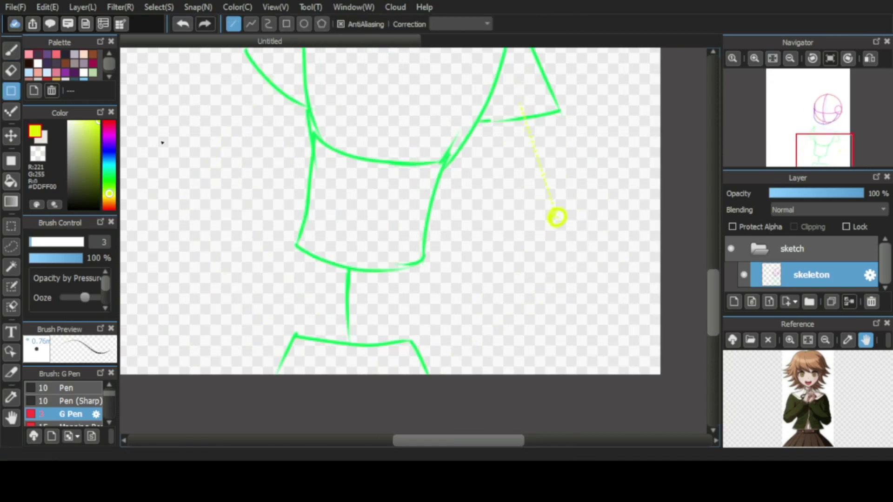
pyautogui.moveTo(186, 199); pyautogui.dragTo(230, 174)
# Draw a yellow circle for the second head on the empty side of the canvas and reposition it using a lasso selection.
pyautogui.scroll(-4, 231, 174)
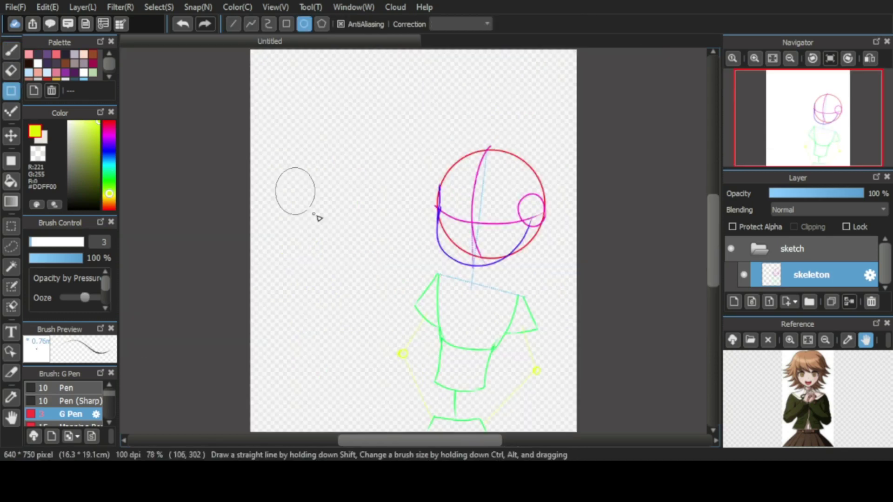
pyautogui.moveTo(327, 165); pyautogui.dragTo(279, 165)
pyautogui.click(11, 247)
pyautogui.press('v')
pyautogui.moveTo(348, 171); pyautogui.dragTo(346, 133)
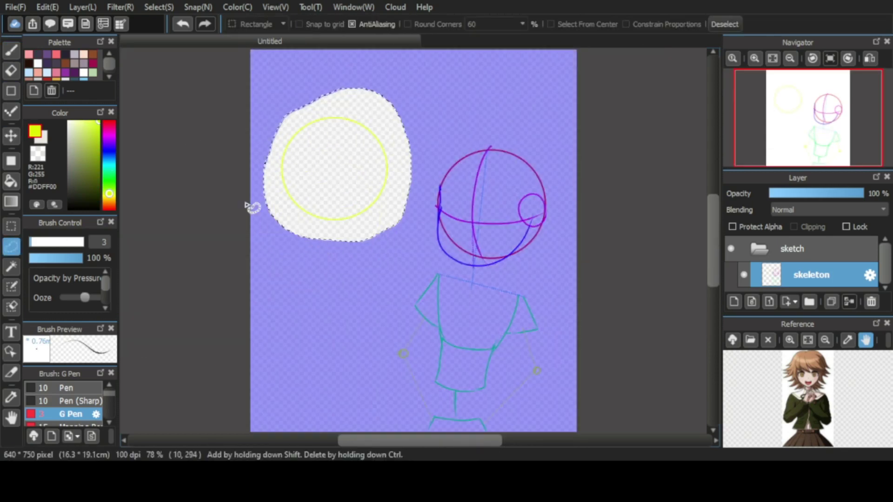
pyautogui.hotkey('ctrl', 'd')
# Flip the canvas view and sketch curved face guidelines and an ear circle on the second head in orange.
pyautogui.press('b')
pyautogui.click(870, 58)
pyautogui.click(754, 58)
pyautogui.moveTo(808, 126); pyautogui.dragTo(775, 99)
pyautogui.moveTo(334, 96); pyautogui.dragTo(321, 355)
pyautogui.moveTo(203, 239); pyautogui.dragTo(479, 280)
pyautogui.moveTo(418, 241)
pyautogui.mouseDown()
pyautogui.moveTo(468, 280)
pyautogui.moveTo(441, 297)
pyautogui.mouseUp()
# Drop a dotted red chin line on the second head and sketch its jaw in pink.
pyautogui.click(109, 123)
pyautogui.click(11, 90)
pyautogui.moveTo(297, 281); pyautogui.dragTo(302, 391)
pyautogui.press('b')
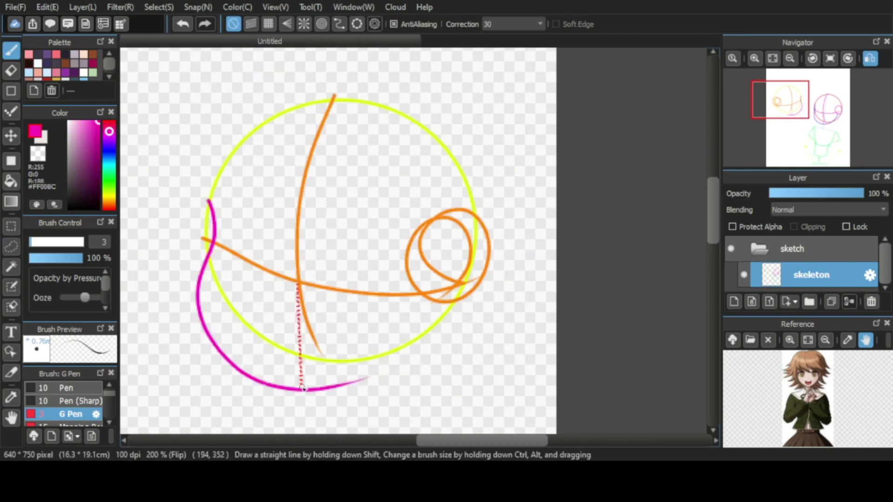
# Add dotted purple straight guides for the second figure's neck axis and slanted shoulder line.
pyautogui.press('u')
pyautogui.scroll(-1, 505, 120)
pyautogui.moveTo(357, 84); pyautogui.dragTo(354, 178)
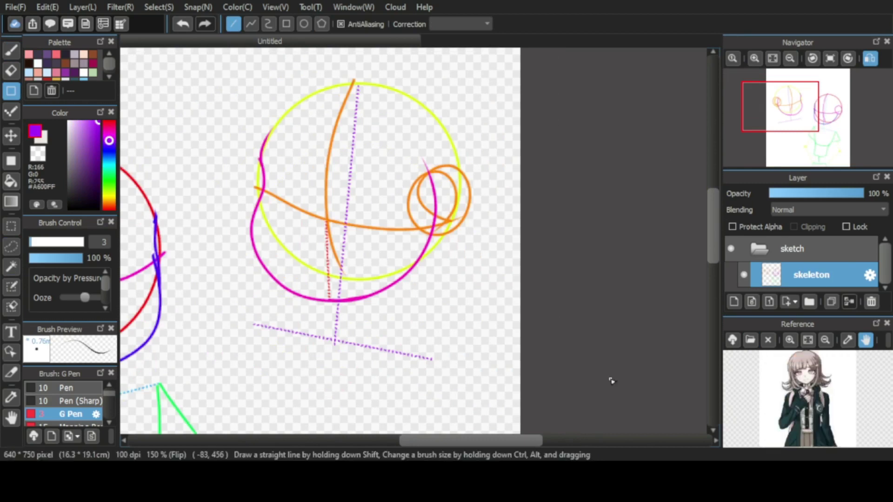
# Sketch the second figure's chest block in purple below its shoulder guide.
pyautogui.press('b')
pyautogui.scroll(1, 321, 242)
pyautogui.moveTo(273, 239); pyautogui.dragTo(295, 455)
pyautogui.scroll(-2, 295, 455)
pyautogui.moveTo(257, 251)
pyautogui.mouseDown()
pyautogui.moveTo(466, 280)
pyautogui.moveTo(470, 397)
pyautogui.mouseUp()
pyautogui.moveTo(498, 199); pyautogui.dragTo(470, 397)
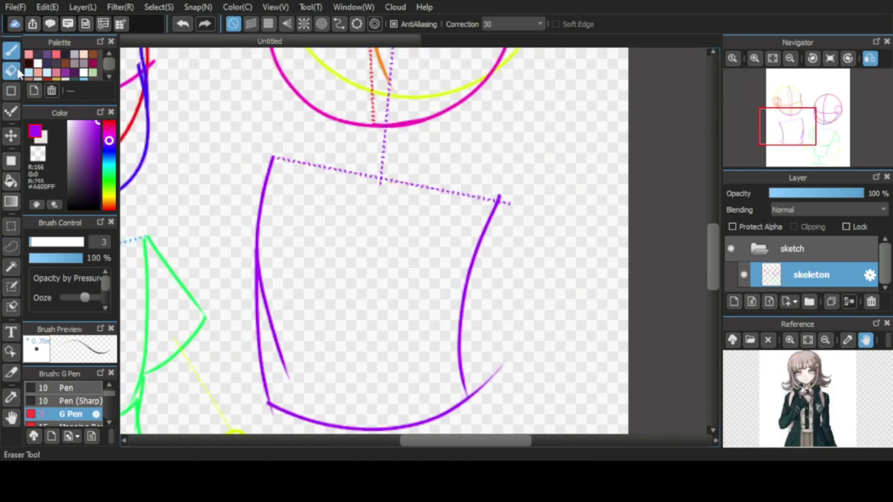
# Add the sleeve-shaped upper-arm blocks to the second figure's purple chest.
pyautogui.scroll(-2, 185, 169)
pyautogui.moveTo(512, 150)
pyautogui.mouseDown()
pyautogui.moveTo(577, 253)
pyautogui.moveTo(502, 286)
pyautogui.mouseUp()
pyautogui.moveTo(470, 219); pyautogui.dragTo(503, 286)
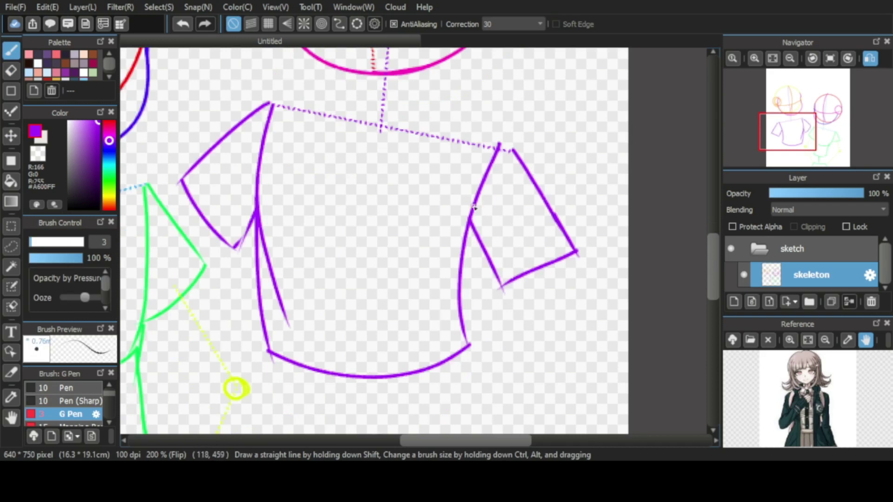
pyautogui.moveTo(474, 208); pyautogui.dragTo(504, 286)
# Sketch the second figure's waist block, centre line and hips in purple.
pyautogui.scroll(-1, 505, 286)
pyautogui.scroll(-3, 460, 216)
pyautogui.moveTo(329, 343); pyautogui.dragTo(293, 397)
pyautogui.moveTo(379, 346); pyautogui.dragTo(472, 395)
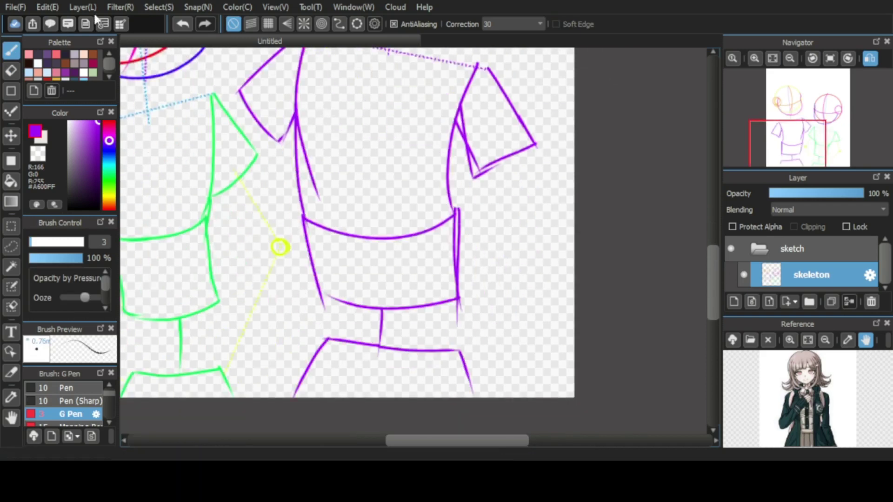
# Add dotted blue straight guides for both of the second figure's bent arms.
pyautogui.click(109, 152)
pyautogui.moveTo(493, 135); pyautogui.dragTo(545, 238)
pyautogui.moveTo(544, 237); pyautogui.dragTo(472, 365)
pyautogui.moveTo(263, 132)
pyautogui.mouseDown()
pyautogui.moveTo(217, 220)
pyautogui.moveTo(303, 354)
pyautogui.mouseUp()
# Lasso the second figure's hips and transform them to tilt the opposite way.
pyautogui.press('m')
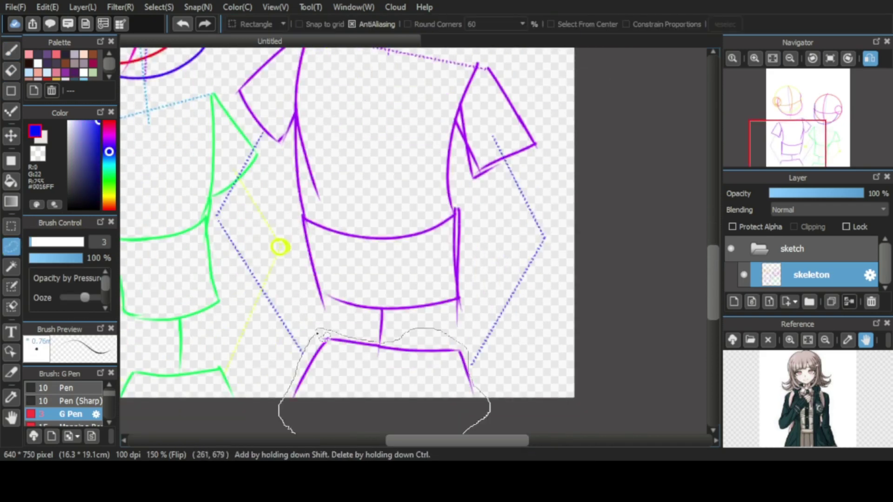
pyautogui.hotkey('ctrl', 't')
pyautogui.moveTo(391, 354); pyautogui.dragTo(431, 335)
pyautogui.press('Return')
# Add a second dotted blue guide for the inner arm and mark both elbows with small blue circles.
pyautogui.click(11, 91)
pyautogui.moveTo(272, 139); pyautogui.dragTo(248, 241)
pyautogui.press('b')
pyautogui.moveTo(543, 226); pyautogui.dragTo(545, 246)
# Sketch two overlapping blue construction circles on the second figure's chest.
pyautogui.moveTo(321, 100); pyautogui.dragTo(298, 196)
pyautogui.moveTo(395, 91); pyautogui.dragTo(418, 204)
pyautogui.moveTo(372, 121); pyautogui.dragTo(424, 195)
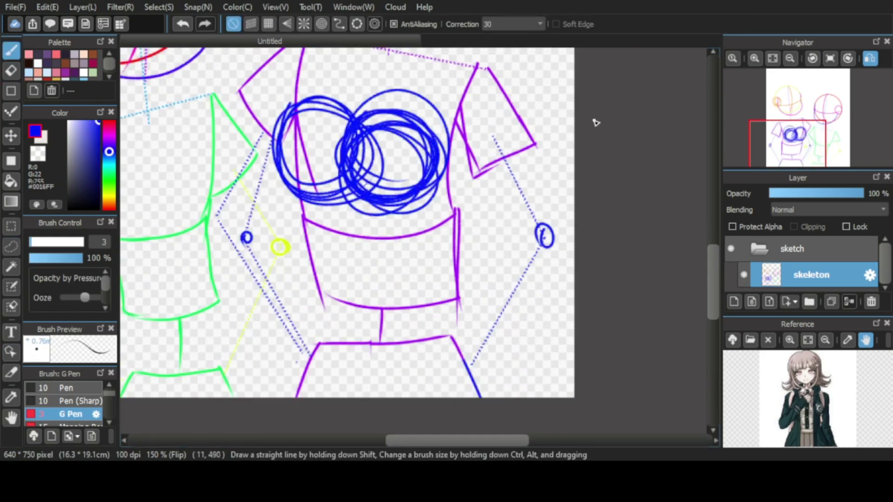
# Add a layer named rough sketch, lower the skeleton layer's opacity and choose the Mapping Pen for the new layer.
pyautogui.click(756, 58)
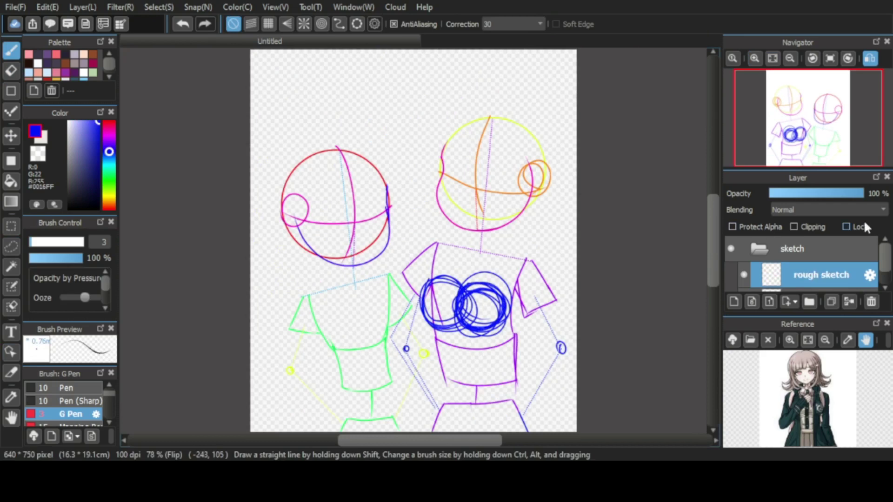
pyautogui.click(812, 289)
pyautogui.moveTo(862, 194); pyautogui.dragTo(823, 197)
pyautogui.click(818, 253)
pyautogui.click(70, 424)
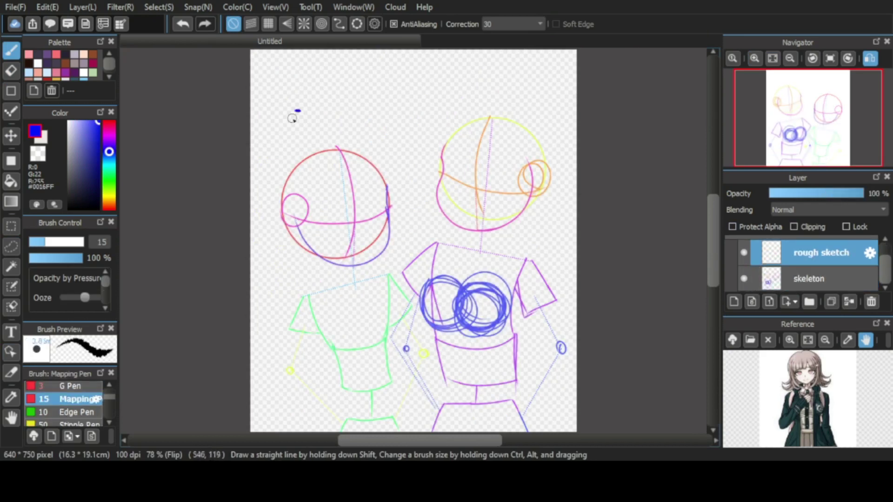
# Restore the unflipped view and trace the first figure's head outline in cyan with a 3 px Mapping Pen.
pyautogui.press('h')
pyautogui.click(109, 165)
pyautogui.scroll(5, 414, 241)
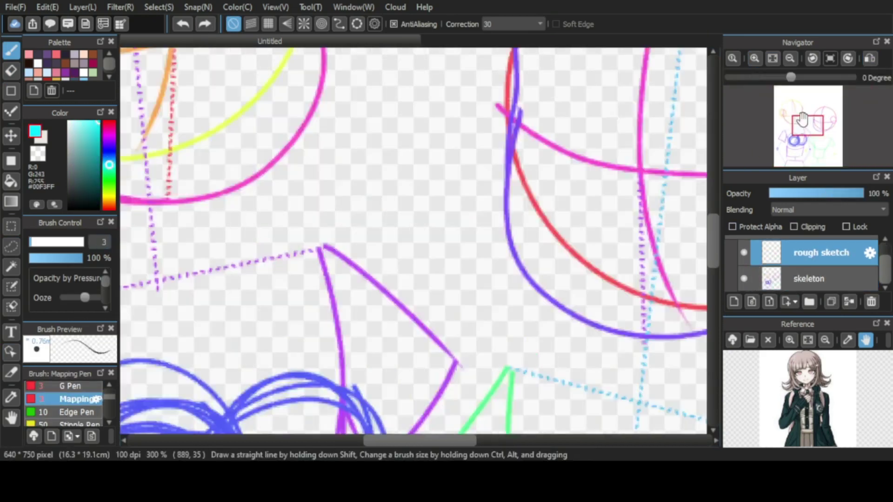
pyautogui.moveTo(228, 54)
pyautogui.mouseDown()
pyautogui.moveTo(218, 180)
pyautogui.moveTo(582, 149)
pyautogui.mouseUp()
pyautogui.moveTo(707, 228); pyautogui.dragTo(709, 207)
pyautogui.scroll(-2, 419, 233)
# Draw the first head's vertical and horizontal face guidelines in green on the rough sketch layer.
pyautogui.click(109, 179)
pyautogui.moveTo(405, 60); pyautogui.dragTo(373, 340)
pyautogui.moveTo(286, 214); pyautogui.dragTo(504, 237)
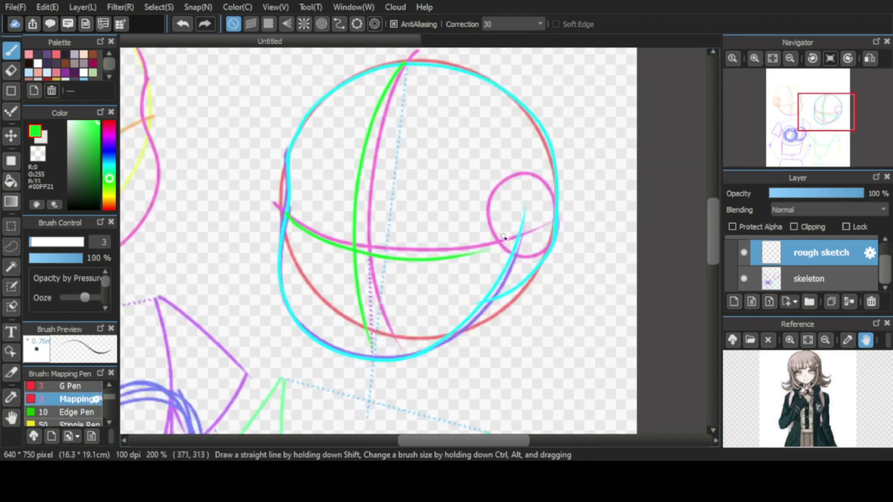
# Sketch the first figure's neck, shoulders and outer upper arm in green.
pyautogui.moveTo(715, 228); pyautogui.dragTo(714, 260)
pyautogui.scroll(1, 509, 260)
pyautogui.moveTo(544, 102); pyautogui.dragTo(501, 238)
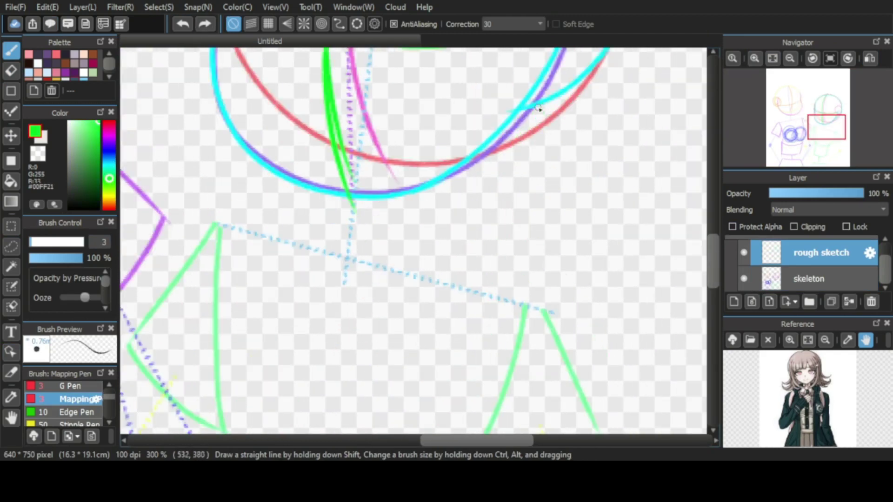
pyautogui.moveTo(539, 108); pyautogui.dragTo(617, 386)
pyautogui.moveTo(321, 188); pyautogui.dragTo(267, 263)
pyautogui.scroll(-1, 546, 160)
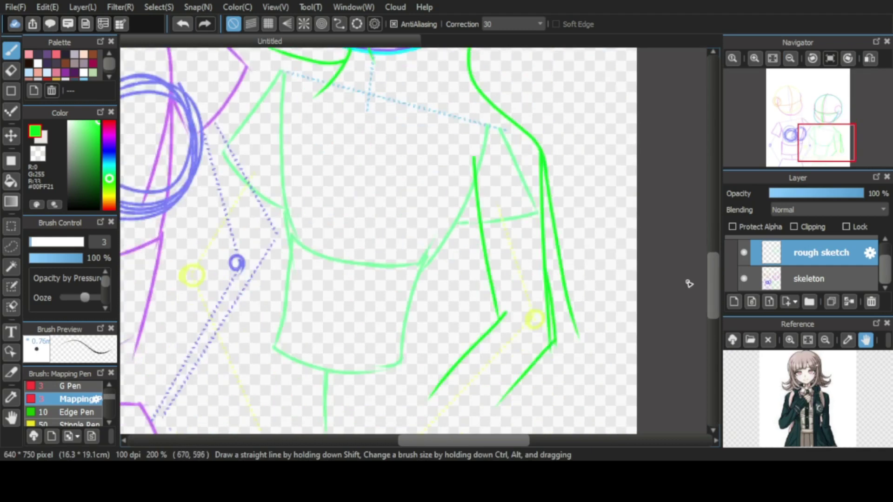
# Continue the first figure's outer arm with the forearm reaching down to the hand.
pyautogui.moveTo(713, 285); pyautogui.dragTo(713, 314)
pyautogui.moveTo(529, 245); pyautogui.dragTo(443, 330)
pyautogui.moveTo(476, 217)
pyautogui.mouseDown()
pyautogui.moveTo(409, 313)
pyautogui.moveTo(401, 349)
pyautogui.mouseUp()
# Sketch the first figure's other arm and the sides of the torso in green.
pyautogui.moveTo(713, 286); pyautogui.dragTo(707, 246)
pyautogui.moveTo(289, 160); pyautogui.dragTo(280, 321)
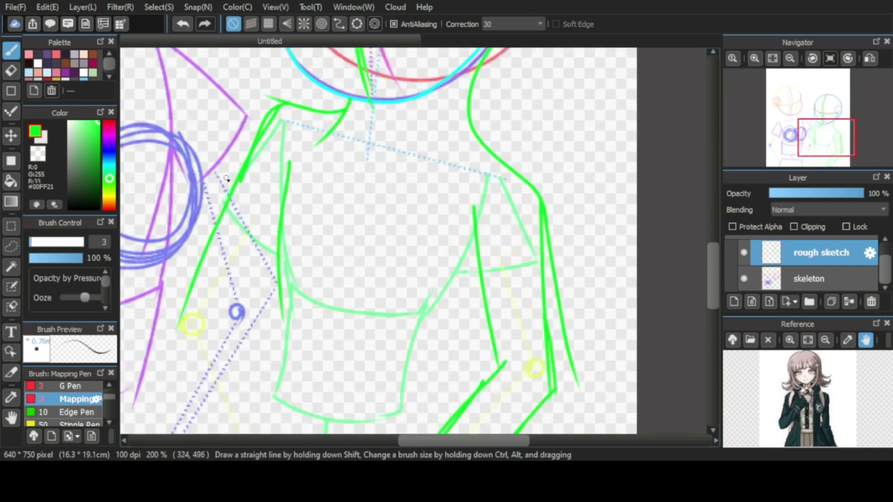
pyautogui.scroll(-3, 477, 134)
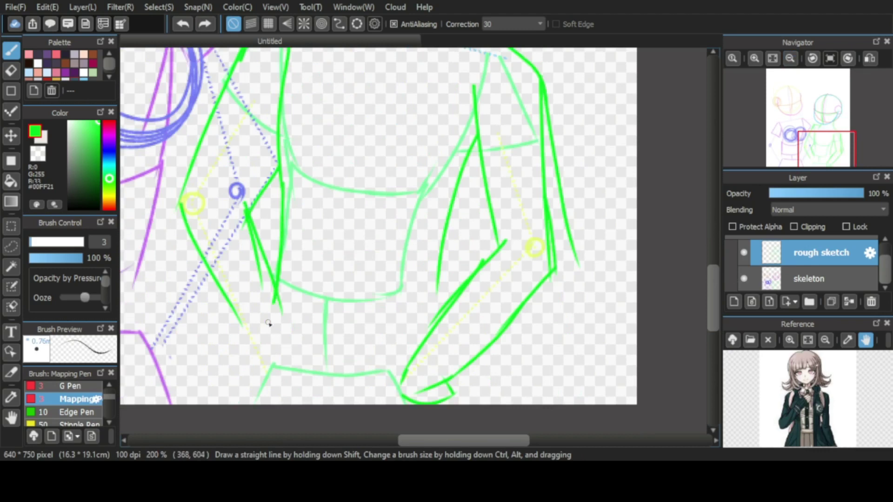
# Flip the canvas view and trace the second figure's head outline in orange.
pyautogui.scroll(5, 443, 303)
pyautogui.click(109, 205)
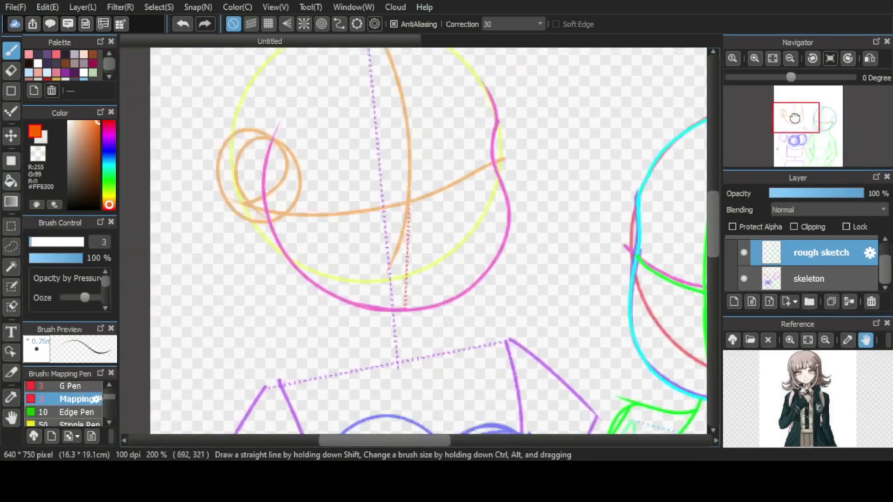
pyautogui.click(870, 58)
pyautogui.moveTo(298, 62)
pyautogui.mouseDown()
pyautogui.moveTo(286, 149)
pyautogui.moveTo(299, 355)
pyautogui.moveTo(571, 351)
pyautogui.mouseUp()
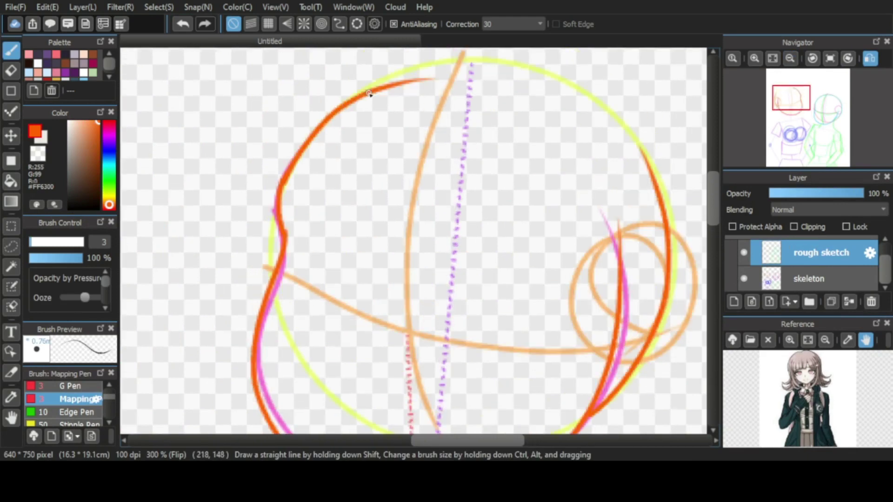
pyautogui.moveTo(362, 88); pyautogui.dragTo(619, 130)
# Check the second head with the skeleton layer hidden, and redraw its orange jaw line closer to the pink guide.
pyautogui.click(772, 58)
pyautogui.click(744, 278)
pyautogui.click(744, 279)
pyautogui.scroll(3, 419, 326)
pyautogui.press('e')
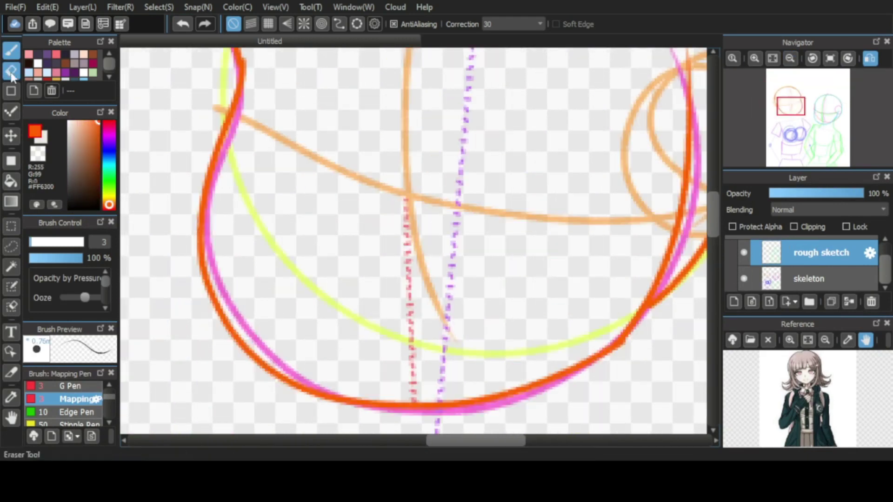
pyautogui.hotkey('ctrl', 'z')
pyautogui.hotkey('ctrl', 'y')
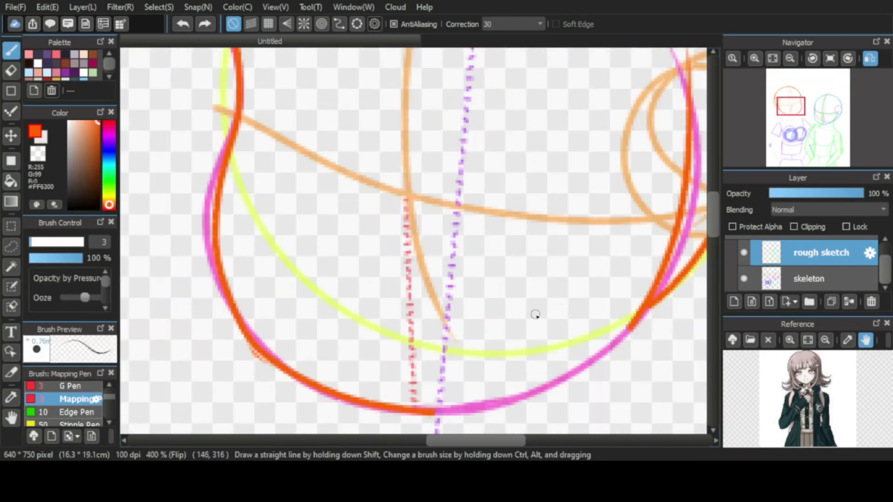
pyautogui.hotkey('ctrl', 'y')
pyautogui.press('b')
# Draw the second head's vertical and horizontal face guidelines in red.
pyautogui.scroll(-2, 528, 214)
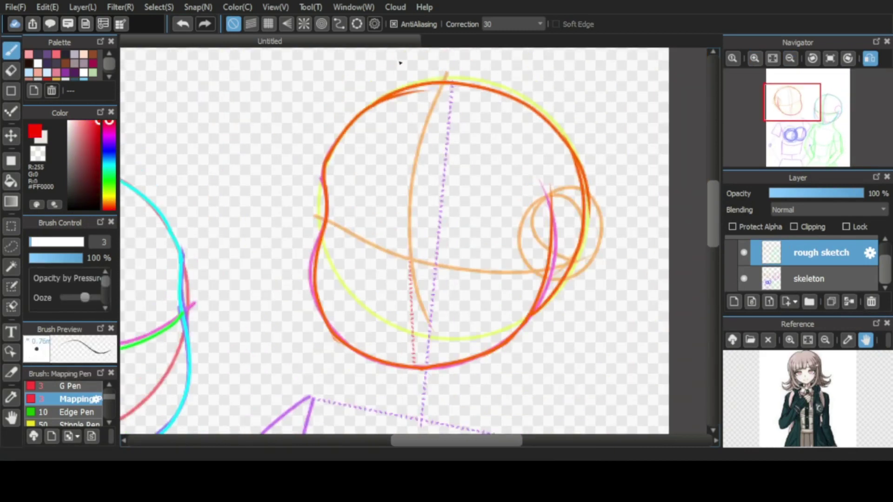
pyautogui.moveTo(445, 80); pyautogui.dragTo(405, 370)
pyautogui.moveTo(325, 227); pyautogui.dragTo(565, 239)
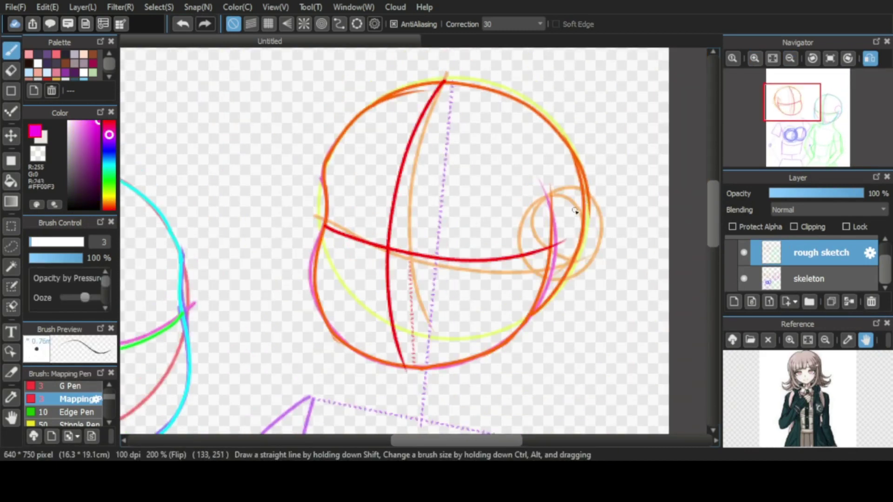
# Sketch the second figure's neck and shoulders in magenta.
pyautogui.scroll(1, 418, 242)
pyautogui.moveTo(556, 135); pyautogui.dragTo(512, 265)
pyautogui.moveTo(348, 200); pyautogui.dragTo(281, 295)
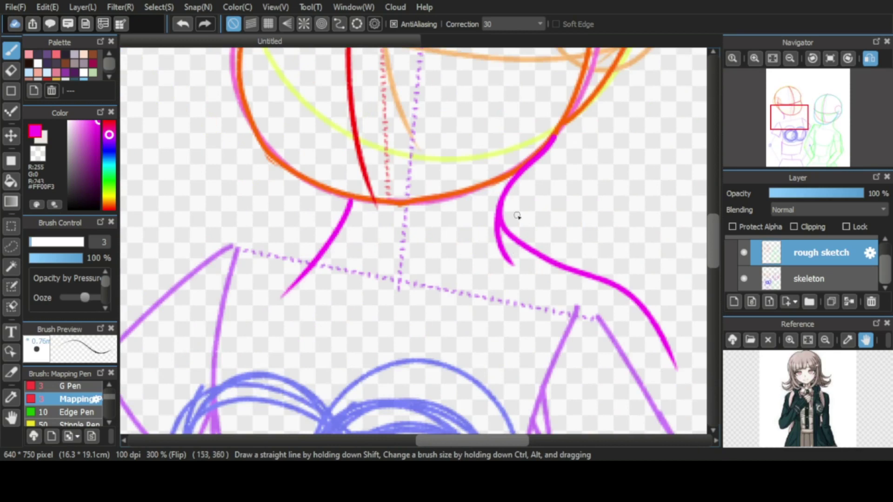
pyautogui.moveTo(502, 223); pyautogui.dragTo(679, 381)
pyautogui.moveTo(203, 219); pyautogui.dragTo(340, 233)
# Outline the second figure's chest in magenta around the blue construction circles.
pyautogui.scroll(-3, 348, 194)
pyautogui.moveTo(286, 67); pyautogui.dragTo(307, 331)
pyautogui.moveTo(344, 135)
pyautogui.mouseDown()
pyautogui.moveTo(354, 326)
pyautogui.moveTo(540, 298)
pyautogui.moveTo(402, 346)
pyautogui.mouseUp()
pyautogui.hotkey('ctrl', 'z')
pyautogui.press('e')
pyautogui.press('b')
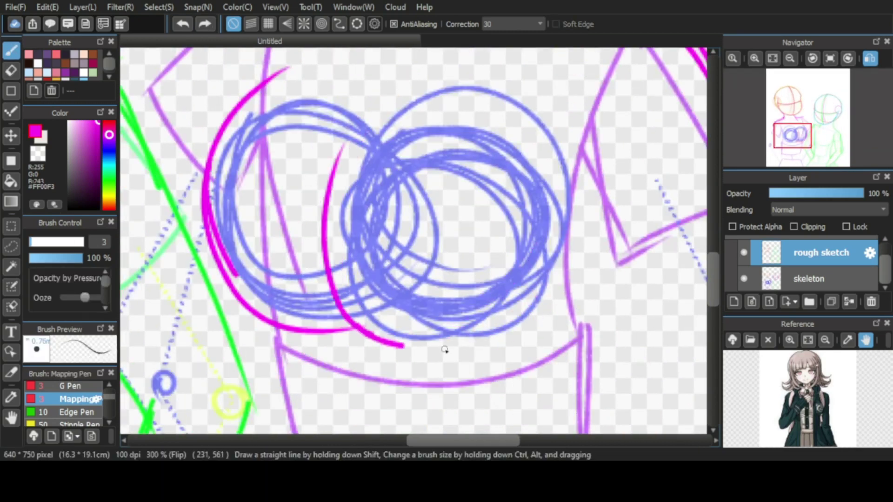
# Sketch the second figure's outer forearm in magenta along the dotted guide from the elbow.
pyautogui.scroll(-2, 656, 144)
pyautogui.moveTo(657, 199); pyautogui.dragTo(534, 355)
pyautogui.scroll(1, 534, 355)
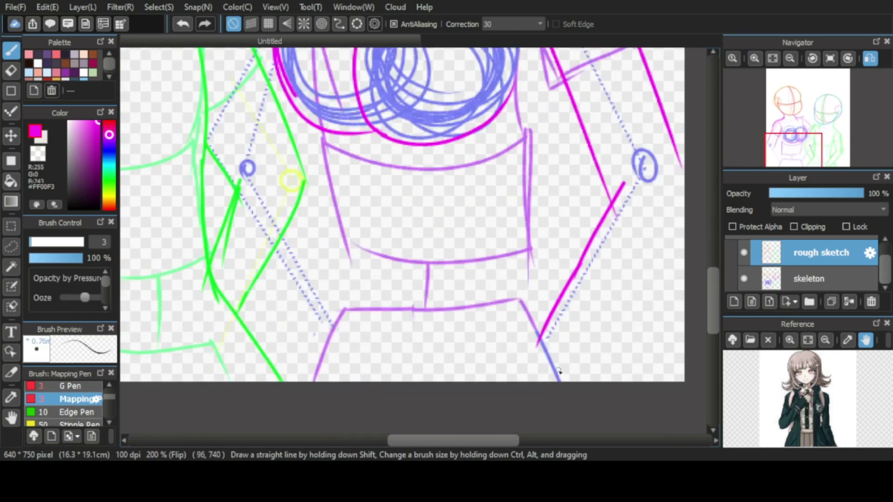
# Outline the sides of the second figure's torso in magenta from the armpit past the waist.
pyautogui.scroll(3, 583, 366)
pyautogui.moveTo(528, 81); pyautogui.dragTo(535, 292)
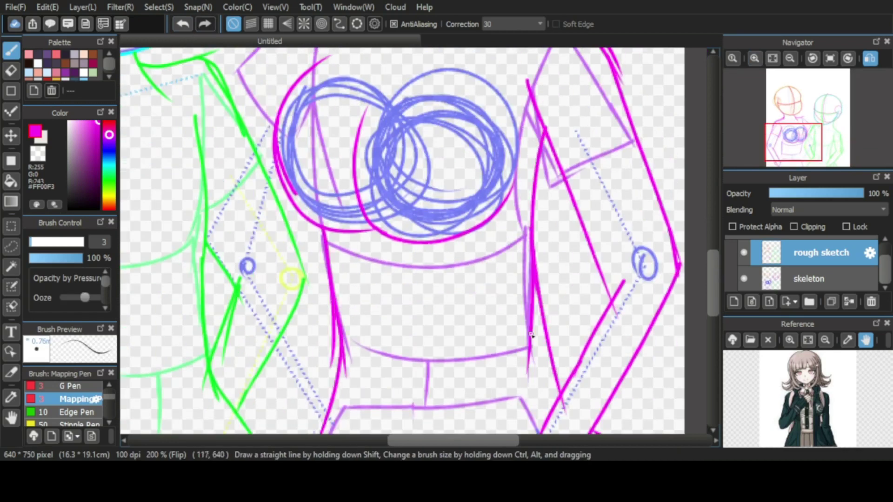
pyautogui.scroll(-3, 531, 335)
pyautogui.moveTo(791, 117); pyautogui.dragTo(799, 142)
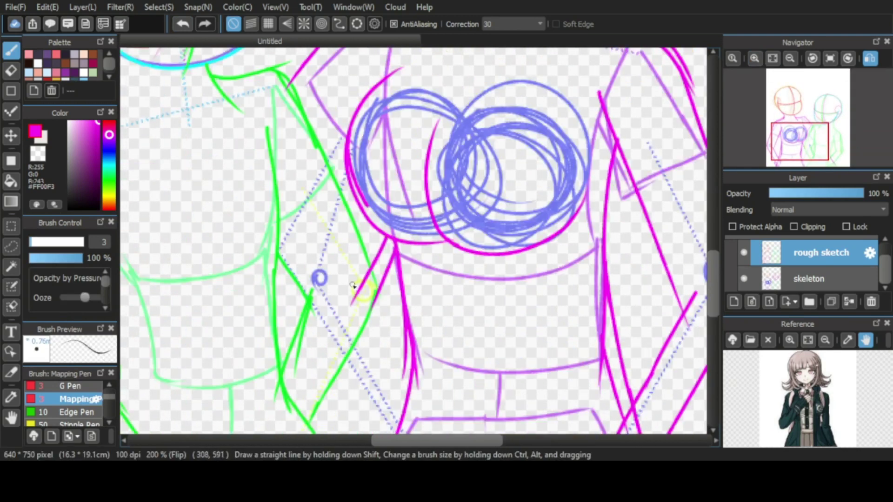
# Clean up the second figure's outer arm in magenta, refining the elbow and erasing stray forearm lines.
pyautogui.scroll(-1, 716, 266)
pyautogui.scroll(-1, 753, 150)
pyautogui.click(744, 279)
pyautogui.press('e')
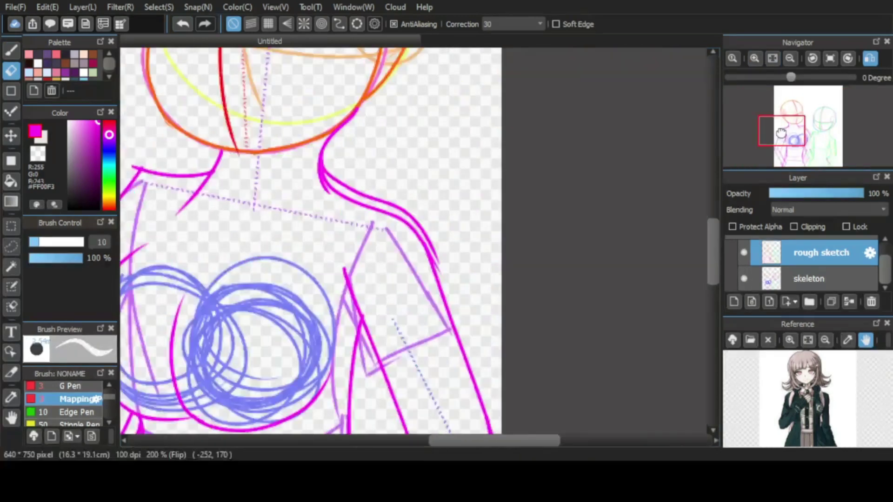
pyautogui.press('b')
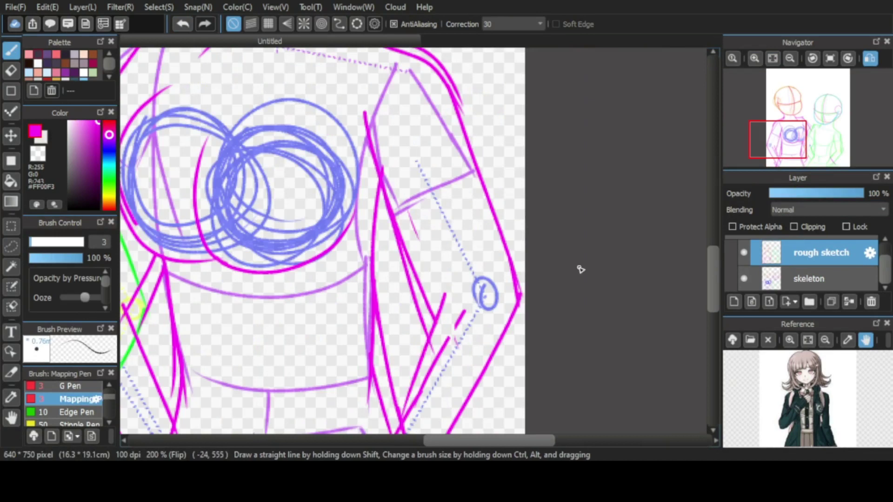
pyautogui.scroll(-2, 581, 269)
# Sketch the second figure's upper arm beside the first figure in magenta and erase the parts crossing the green shoulder.
pyautogui.click(13, 74)
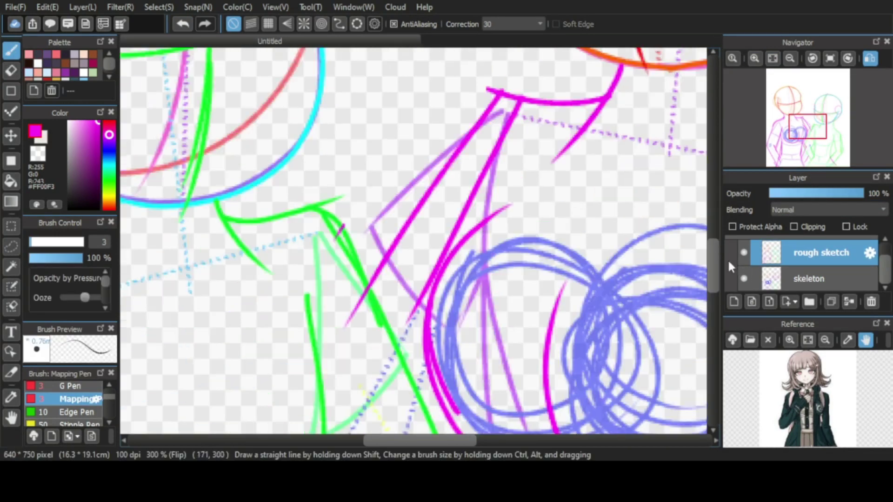
pyautogui.press('e')
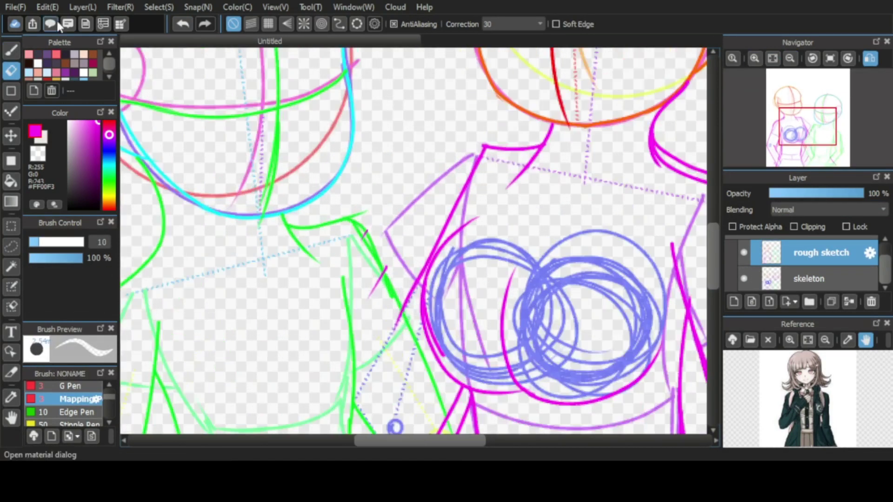
pyautogui.press('b')
pyautogui.click(771, 57)
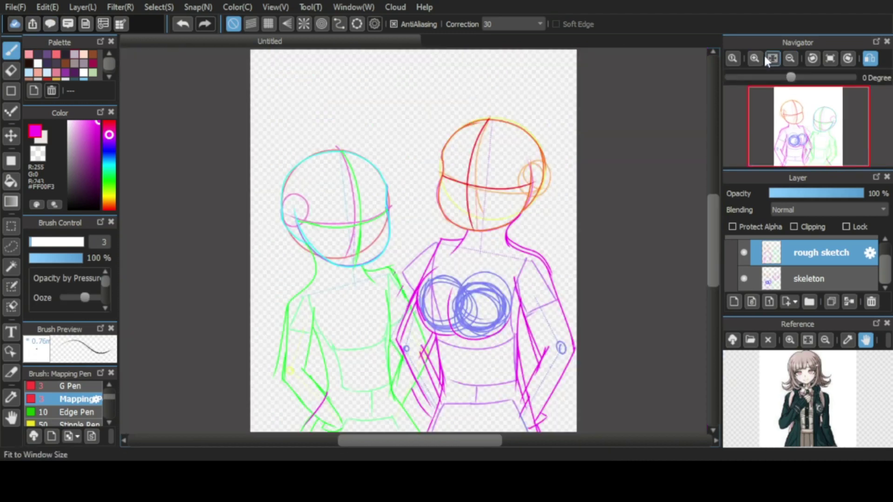
# Hide the skeleton layer and erase the second figure's line from the shoulder corner down the upper arm.
pyautogui.click(744, 279)
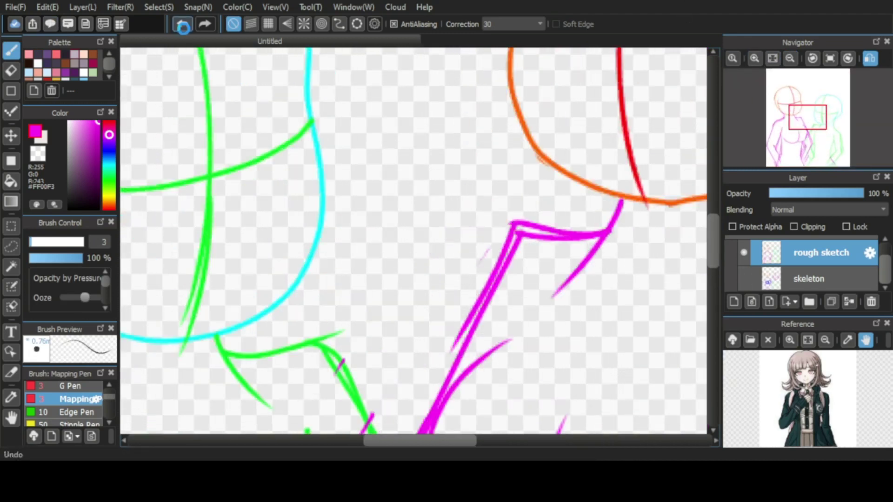
pyautogui.press('e')
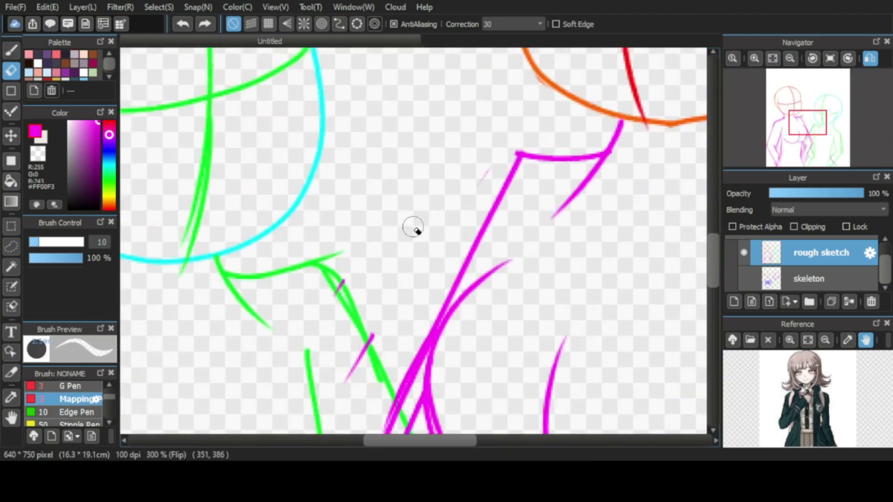
pyautogui.moveTo(413, 228); pyautogui.dragTo(518, 154)
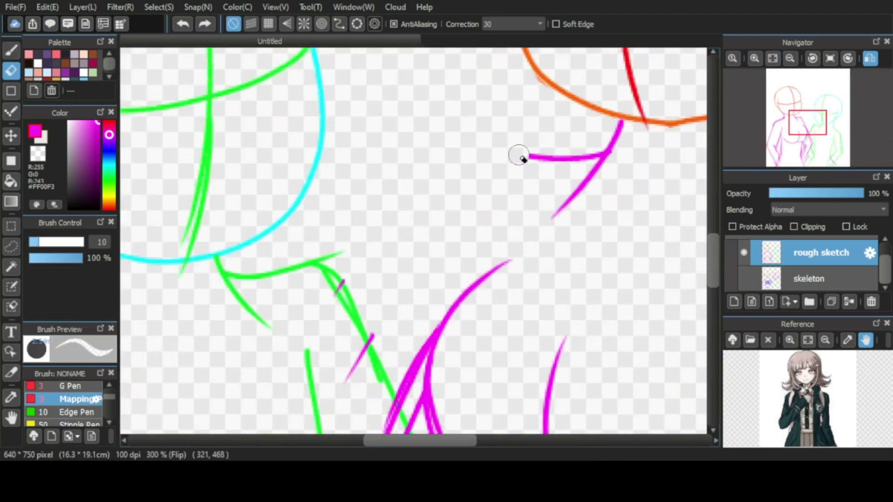
# Redraw the second figure's inner shoulder and upper arm with a rounder magenta contour and erase the overlapping shoulder lines.
pyautogui.press('b')
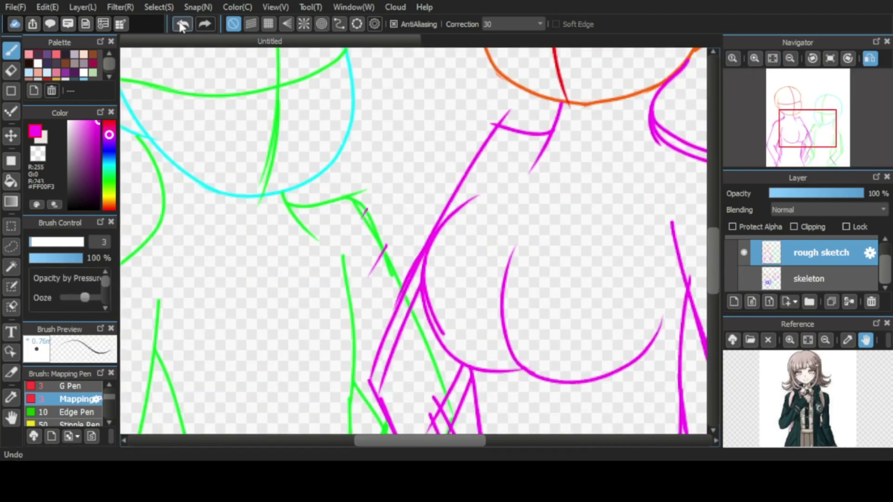
pyautogui.moveTo(484, 121); pyautogui.dragTo(386, 328)
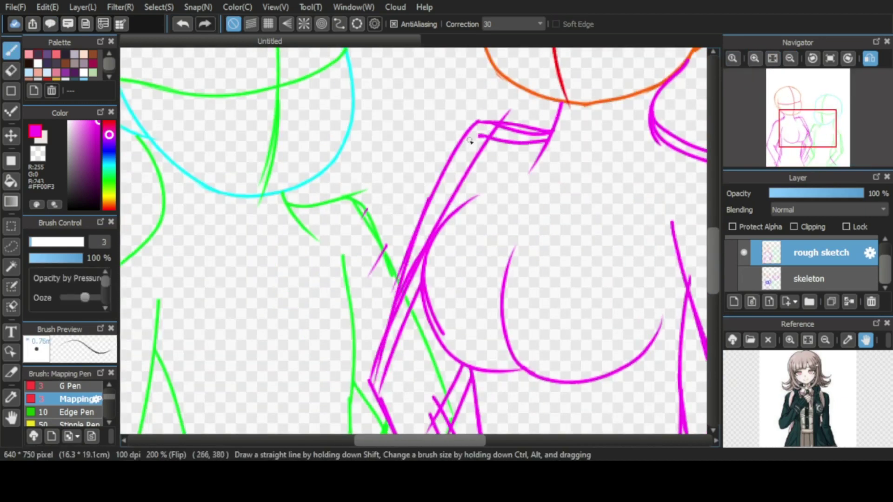
pyautogui.moveTo(478, 135); pyautogui.dragTo(445, 173)
pyautogui.press('e')
pyautogui.moveTo(537, 133); pyautogui.dragTo(495, 113)
pyautogui.press('b')
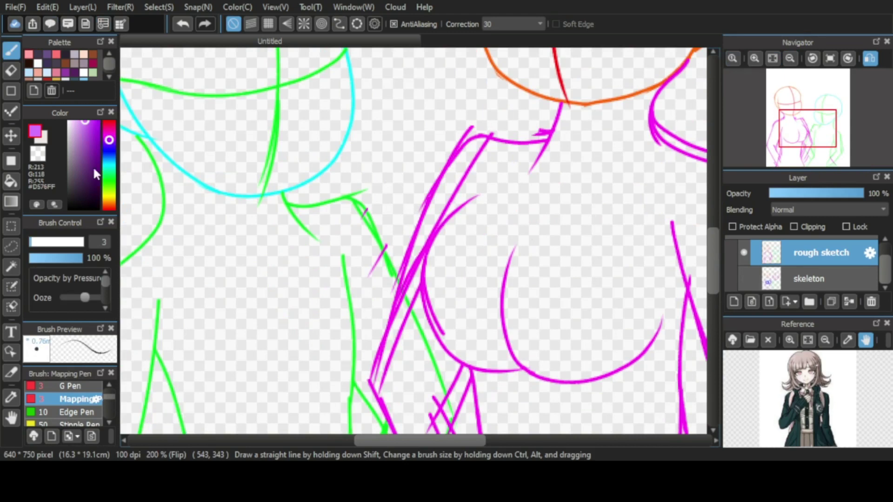
# Create a "mid sketch" layer and sketch the second figure's bangs and outer side lock in light purple (#D576FF).
pyautogui.hotkey('ctrl', 'shift', 'n')
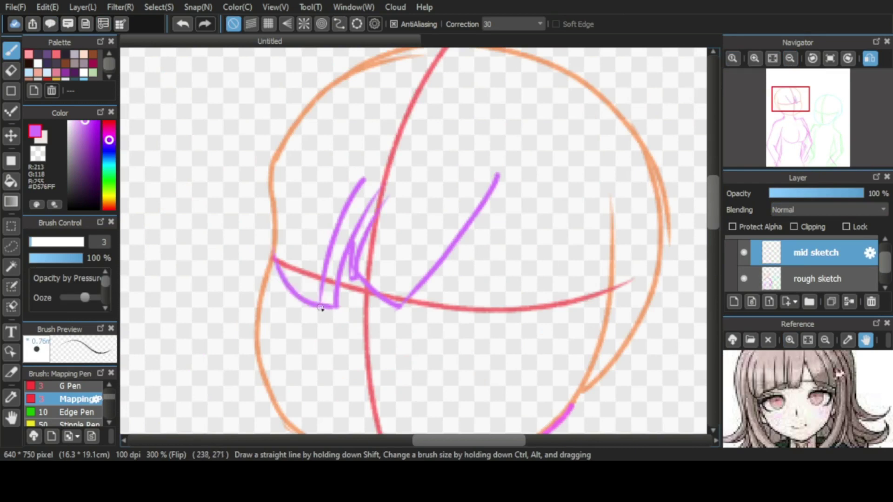
pyautogui.moveTo(600, 312)
pyautogui.mouseDown()
pyautogui.moveTo(584, 186)
pyautogui.moveTo(557, 409)
pyautogui.mouseUp()
pyautogui.scroll(-5, 589, 224)
pyautogui.moveTo(591, 326); pyautogui.dragTo(566, 382)
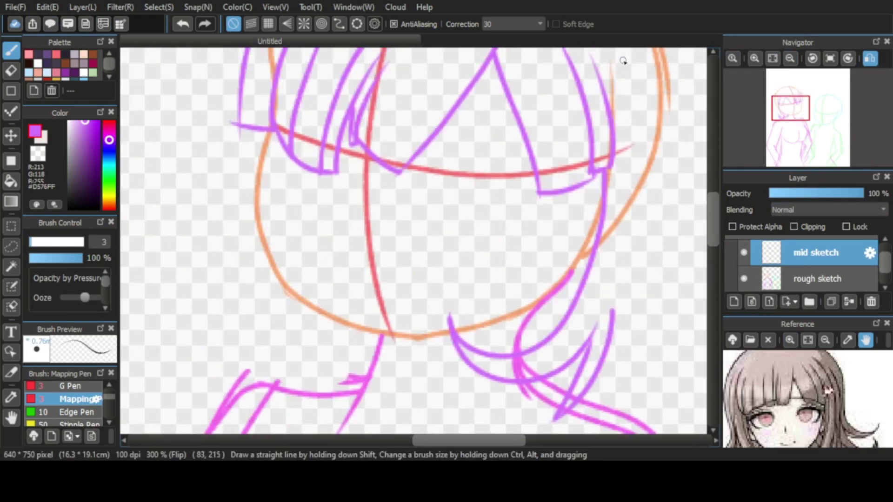
pyautogui.moveTo(623, 61); pyautogui.dragTo(612, 321)
pyautogui.moveTo(252, 158); pyautogui.dragTo(211, 383)
pyautogui.moveTo(344, 317); pyautogui.dragTo(265, 303)
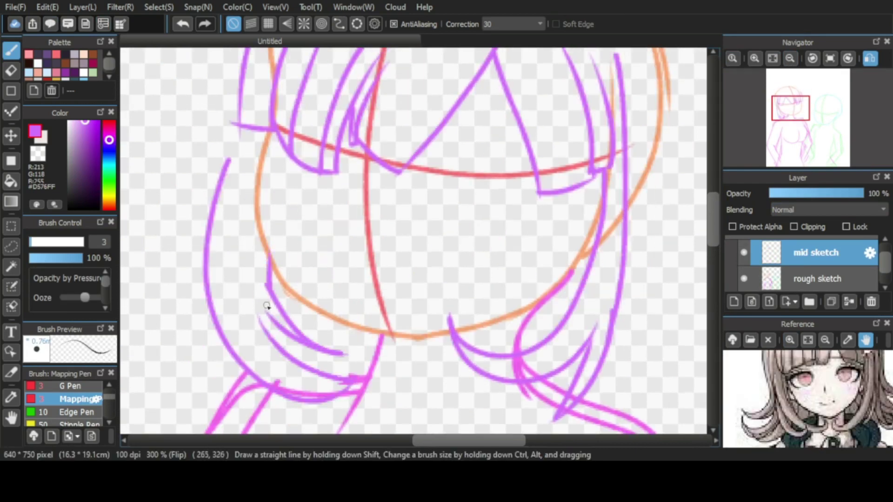
pyautogui.hotkey('ctrl', 'z')
pyautogui.hotkey('ctrl', 'z')
pyautogui.hotkey('ctrl', 'z')
# Sketch the second figure's side lock and flipped outer curls in light purple on the side facing the first figure.
pyautogui.moveTo(251, 125)
pyautogui.mouseDown()
pyautogui.moveTo(153, 309)
pyautogui.moveTo(246, 298)
pyautogui.mouseUp()
pyautogui.moveTo(176, 286); pyautogui.dragTo(258, 308)
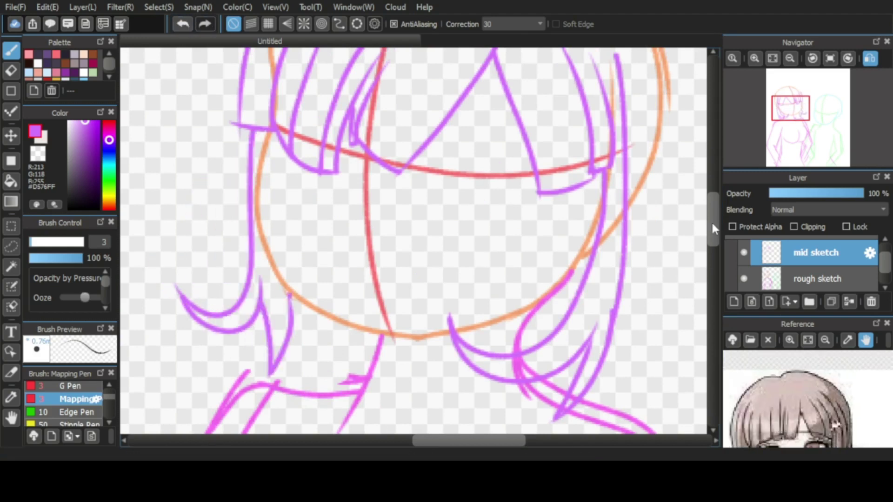
pyautogui.scroll(8, 361, 96)
pyautogui.scroll(-5, 239, 103)
pyautogui.moveTo(238, 103); pyautogui.dragTo(136, 224)
pyautogui.scroll(-3, 180, 233)
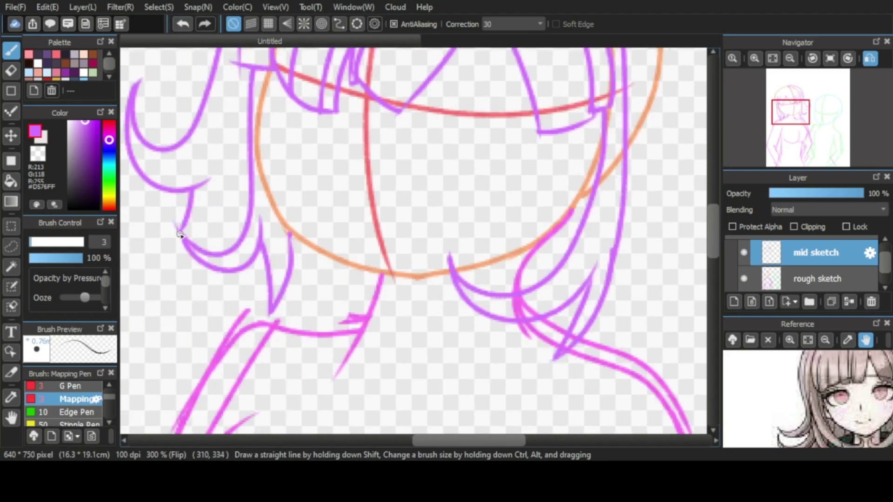
# Sketch the second figure's wavy outer hair with flipped, pointed curls in light purple on the side away from the first figure.
pyautogui.hscroll(-3, 204, 261)
pyautogui.hscroll(-3, 220, 143)
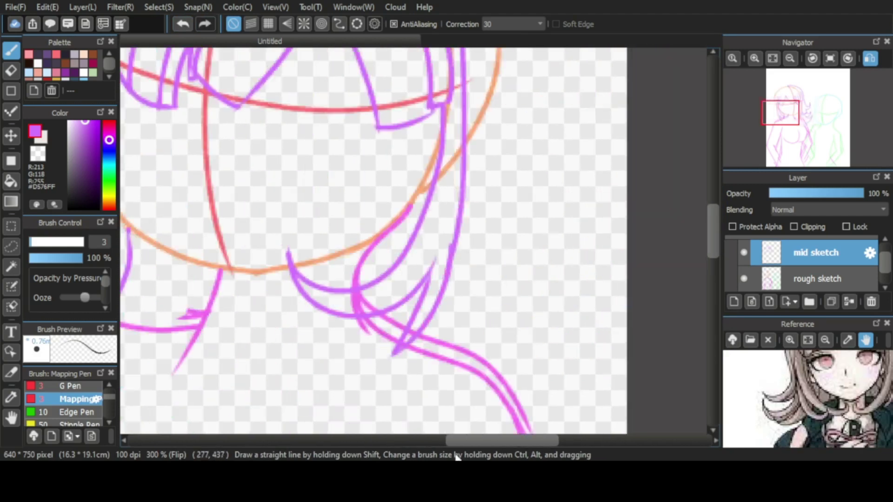
pyautogui.hscroll(3, 243, 270)
pyautogui.scroll(5, 372, 233)
pyautogui.hscroll(-3, 511, 360)
pyautogui.scroll(-5, 512, 359)
pyautogui.moveTo(526, 116); pyautogui.dragTo(565, 177)
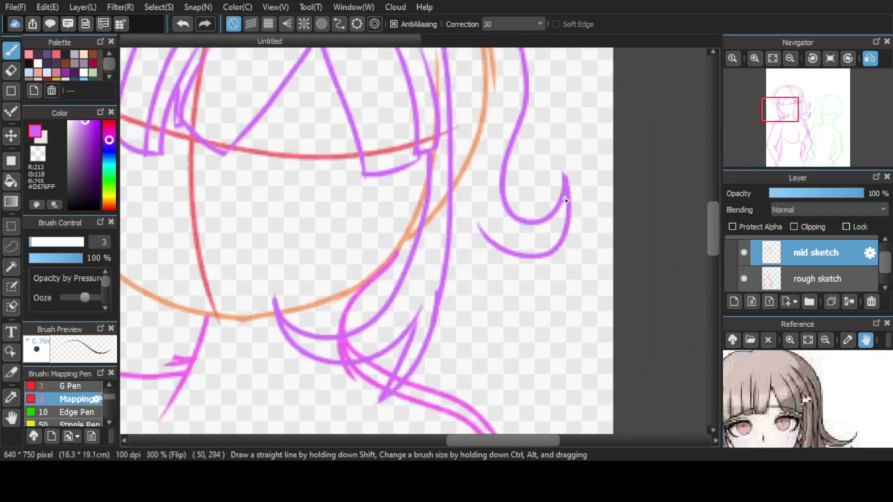
pyautogui.moveTo(482, 219)
pyautogui.mouseDown()
pyautogui.moveTo(566, 319)
pyautogui.moveTo(465, 344)
pyautogui.moveTo(537, 414)
pyautogui.mouseUp()
# Sketch the second figure's brows, nose and smile in blue (#768DFF) and rectangular glasses in cyan (#76FFFF) along the eye line.
pyautogui.scroll(5, 537, 414)
pyautogui.hscroll(-5, 536, 414)
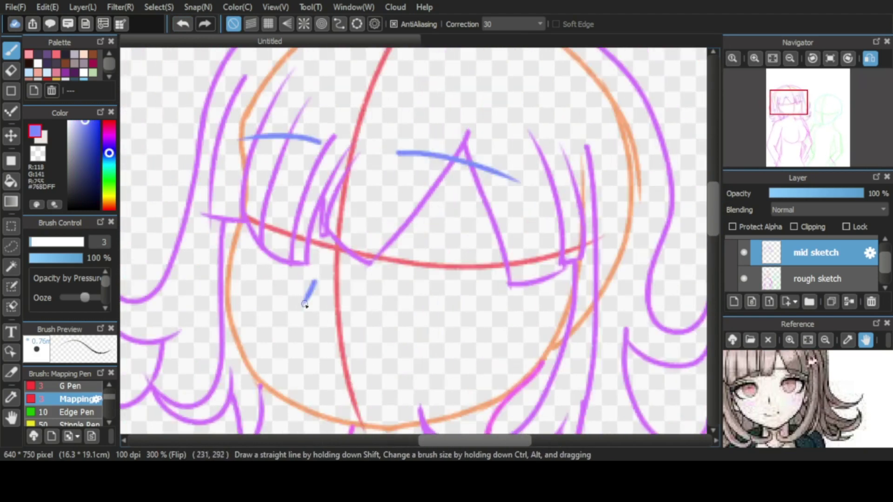
pyautogui.click(108, 165)
pyautogui.moveTo(303, 272); pyautogui.dragTo(371, 291)
pyautogui.hotkey('ctrl', 'z')
pyautogui.hotkey('ctrl', 'z')
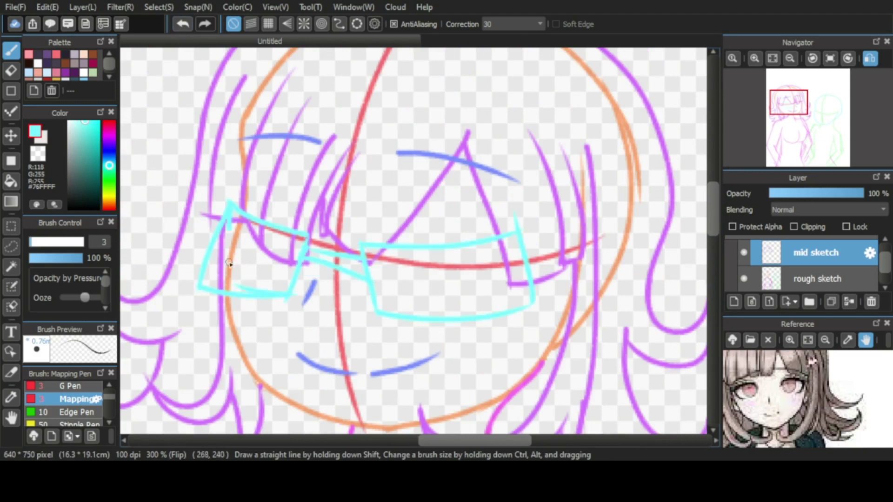
# Trace the second figure's cheeks, jaw and chin in the blue sampled from the nose line.
pyautogui.keyDown('alt'); pyautogui.click(319, 284); pyautogui.keyUp('alt')
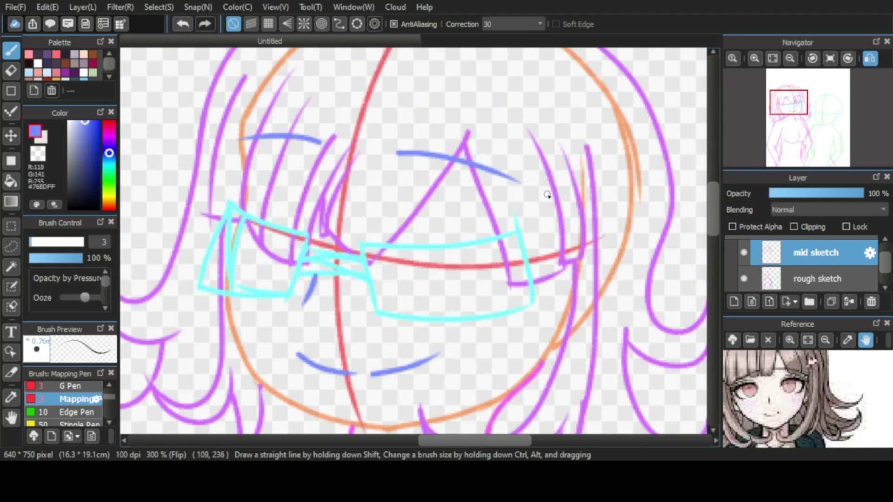
pyautogui.scroll(-3, 650, 210)
pyautogui.moveTo(227, 157); pyautogui.dragTo(358, 284)
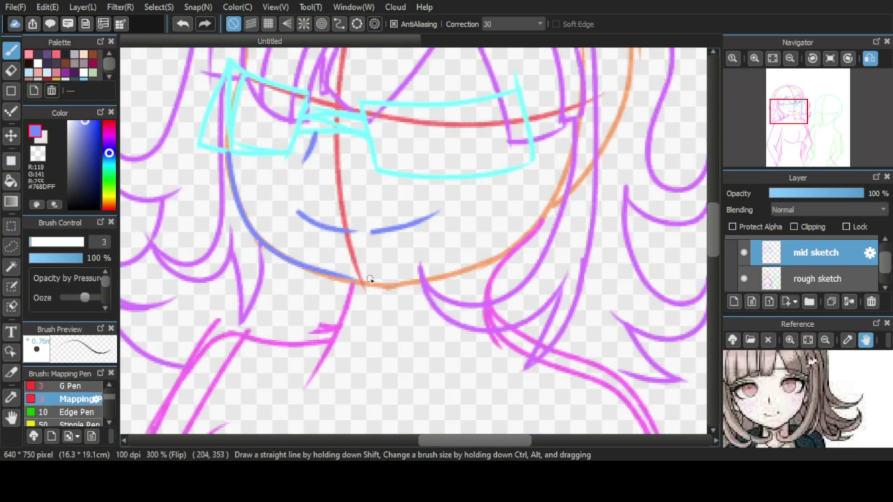
pyautogui.hotkey('ctrl', '+')
pyautogui.moveTo(307, 270); pyautogui.dragTo(426, 282)
pyautogui.hotkey('ctrl', '-')
pyautogui.hotkey('ctrl', '+')
# Sketch the second figure's jacket opening and hood folds in blue over the shoulder away from the first figure.
pyautogui.scroll(-5, 466, 209)
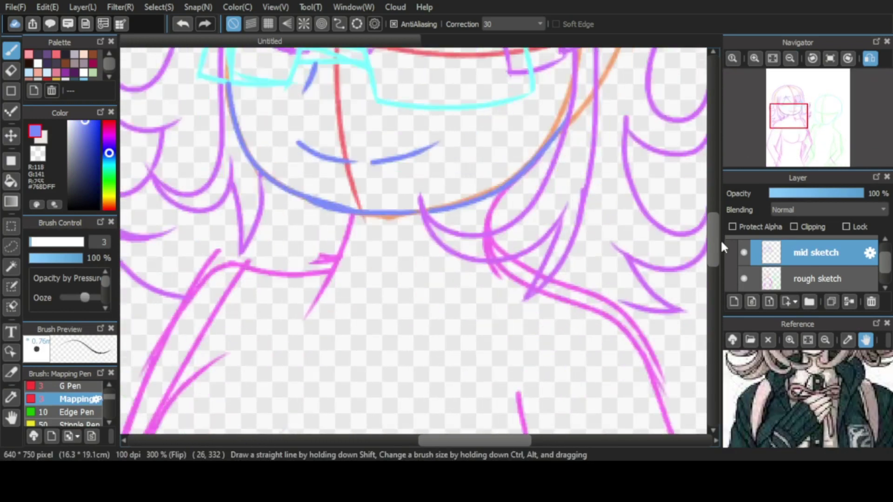
pyautogui.moveTo(469, 166); pyautogui.dragTo(407, 285)
pyautogui.moveTo(500, 133); pyautogui.dragTo(472, 253)
pyautogui.moveTo(411, 377); pyautogui.dragTo(600, 172)
pyautogui.scroll(2, 398, 195)
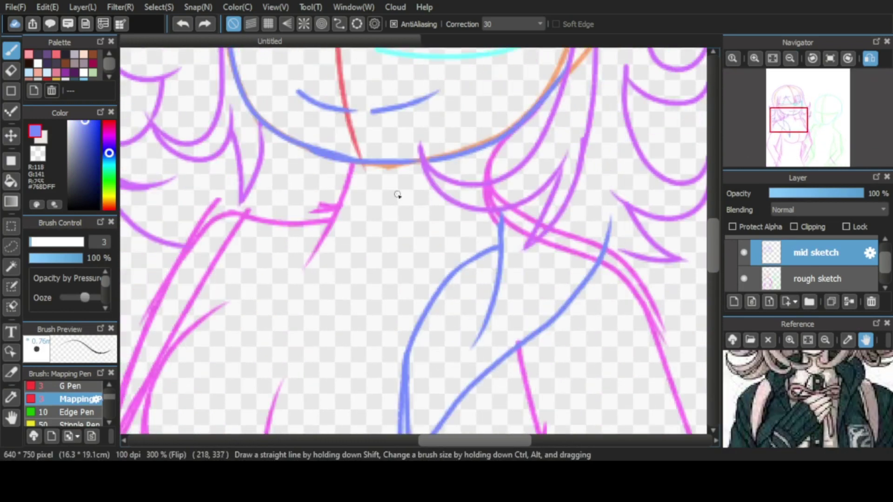
pyautogui.moveTo(533, 341); pyautogui.dragTo(625, 278)
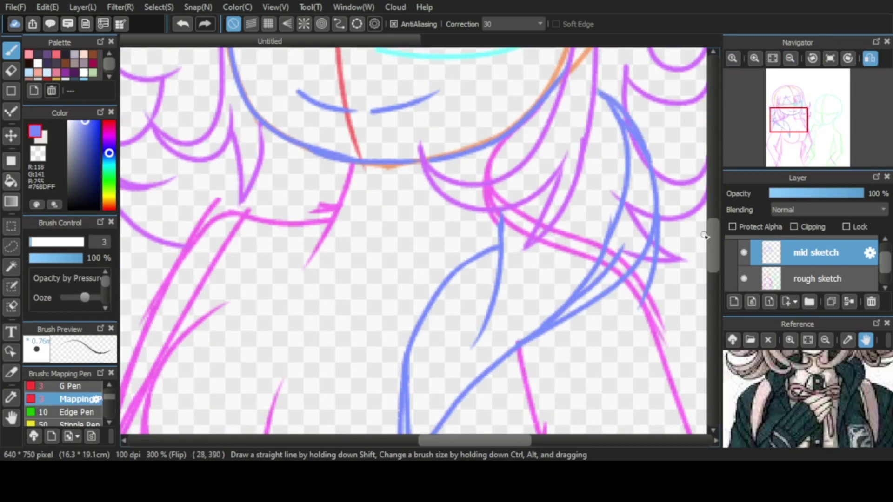
# Extend the blue jacket front down to its hem and outline the sleeve over the second figure's outer arm.
pyautogui.hotkey('ctrl', '-')
pyautogui.hotkey('ctrl', '-')
pyautogui.scroll(-2, 405, 219)
pyautogui.moveTo(408, 210)
pyautogui.mouseDown()
pyautogui.moveTo(425, 329)
pyautogui.moveTo(528, 400)
pyautogui.mouseUp()
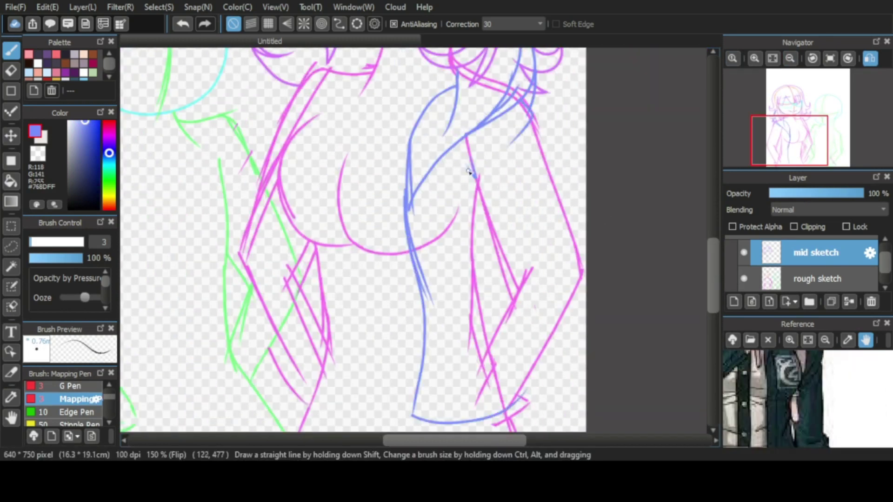
pyautogui.moveTo(468, 172); pyautogui.dragTo(513, 284)
pyautogui.moveTo(555, 199); pyautogui.dragTo(509, 388)
pyautogui.moveTo(478, 255); pyautogui.dragTo(531, 412)
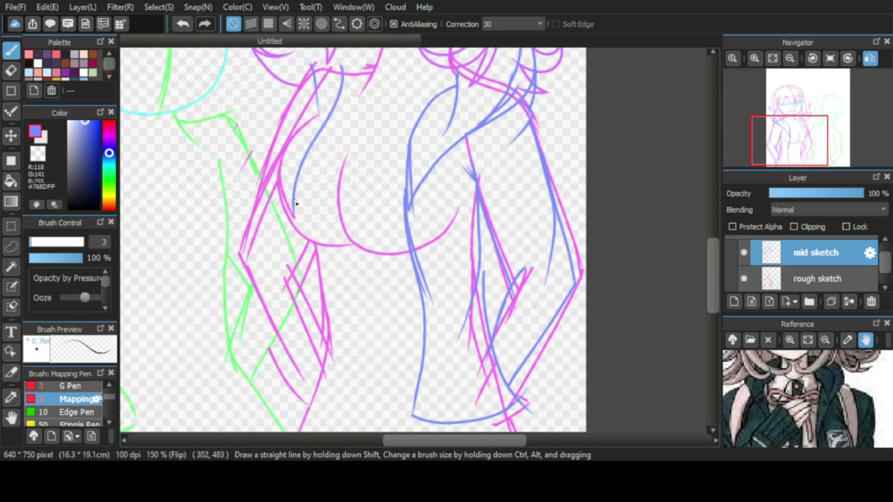
# Sketch the jacket's hood edge, front panel and hem in blue on the second figure's side nearest the first figure.
pyautogui.scroll(3, 339, 99)
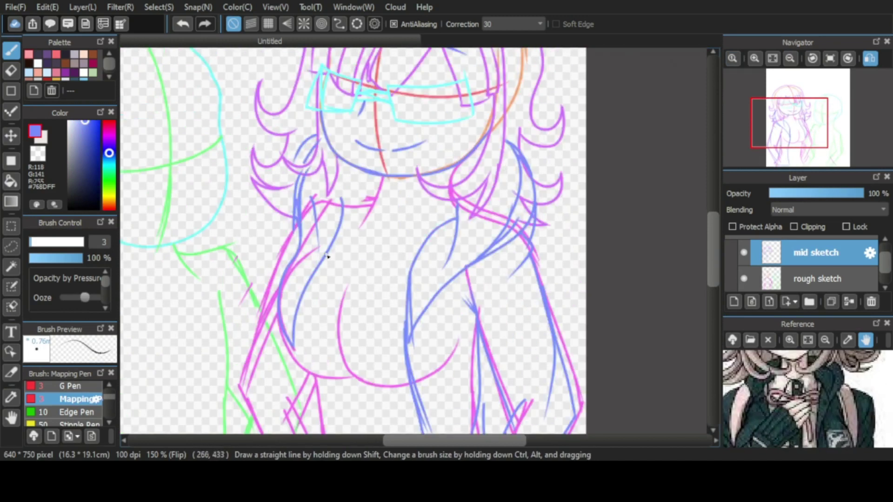
pyautogui.scroll(-3, 327, 256)
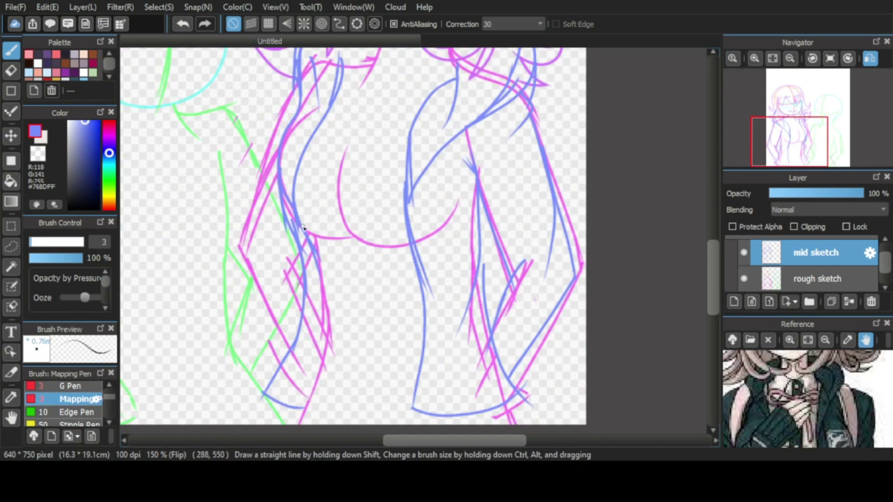
pyautogui.scroll(3, 353, 232)
pyautogui.scroll(-3, 354, 232)
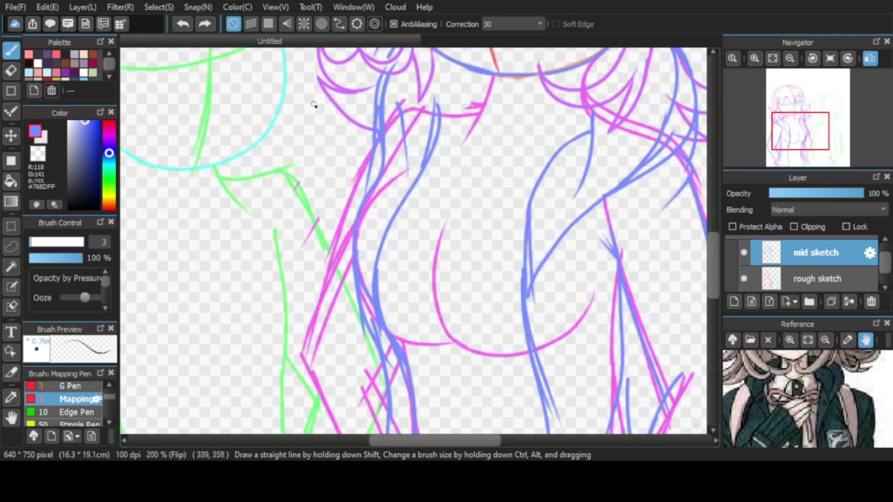
pyautogui.scroll(2, 354, 233)
pyautogui.scroll(-4, 368, 251)
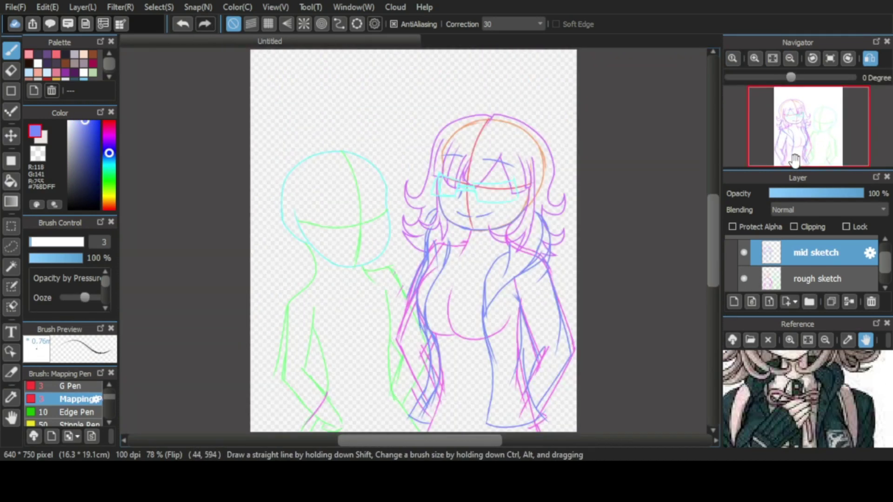
# Sketch the second figure's shirt collar in blue, with a round top button and fold lines beneath the neck.
pyautogui.scroll(4, 344, 348)
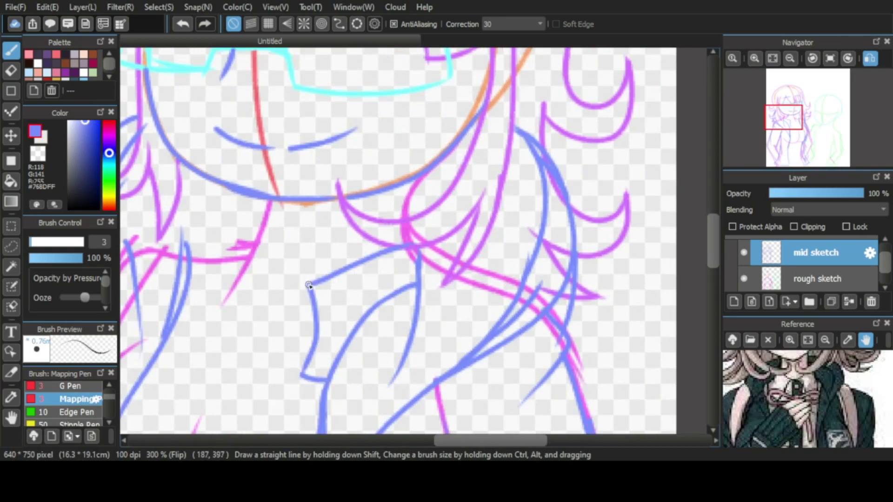
pyautogui.moveTo(309, 285); pyautogui.dragTo(293, 285)
pyautogui.moveTo(293, 286); pyautogui.dragTo(246, 401)
pyautogui.moveTo(264, 283); pyautogui.dragTo(221, 410)
pyautogui.moveTo(222, 305); pyautogui.dragTo(199, 373)
pyautogui.scroll(-3, 194, 303)
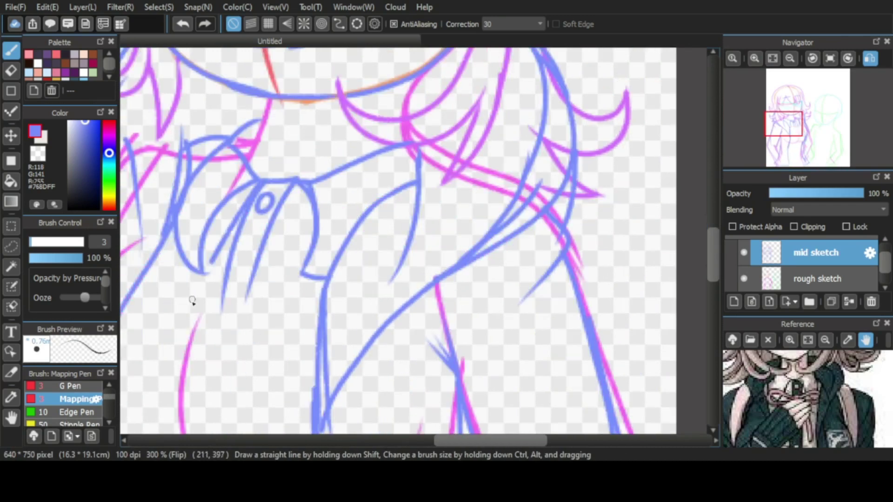
# Draw the shirt's curved button placket with round buttons and trace the chest's lower contour in blue.
pyautogui.moveTo(212, 263); pyautogui.dragTo(172, 397)
pyautogui.moveTo(242, 233); pyautogui.dragTo(205, 286)
pyautogui.scroll(-4, 180, 178)
pyautogui.moveTo(221, 372); pyautogui.dragTo(324, 380)
pyautogui.hscroll(-3, 205, 335)
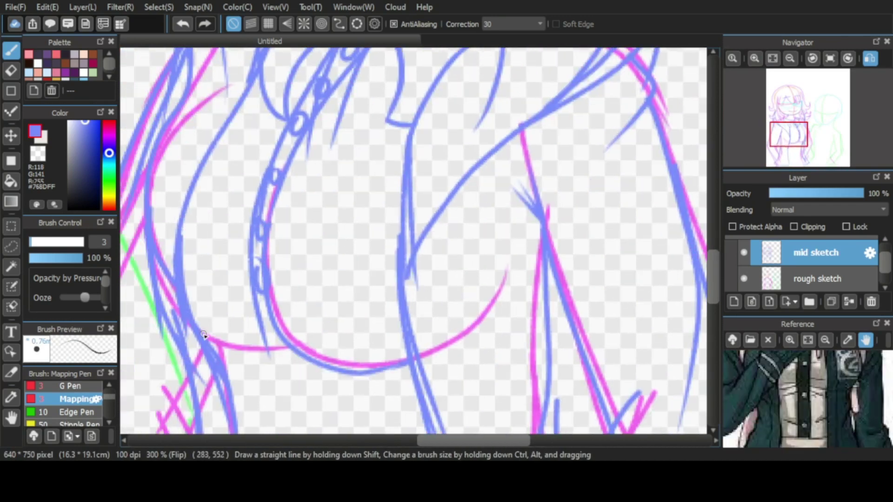
# Continue the shirt's button placket below the chest in blue, adding round buttons and gathered fold lines at the waist.
pyautogui.moveTo(282, 336); pyautogui.dragTo(279, 428)
pyautogui.scroll(-4, 295, 249)
pyautogui.moveTo(304, 209); pyautogui.dragTo(321, 398)
pyautogui.moveTo(298, 244); pyautogui.dragTo(286, 432)
pyautogui.moveTo(300, 309); pyautogui.dragTo(312, 342)
pyautogui.scroll(-3, 303, 299)
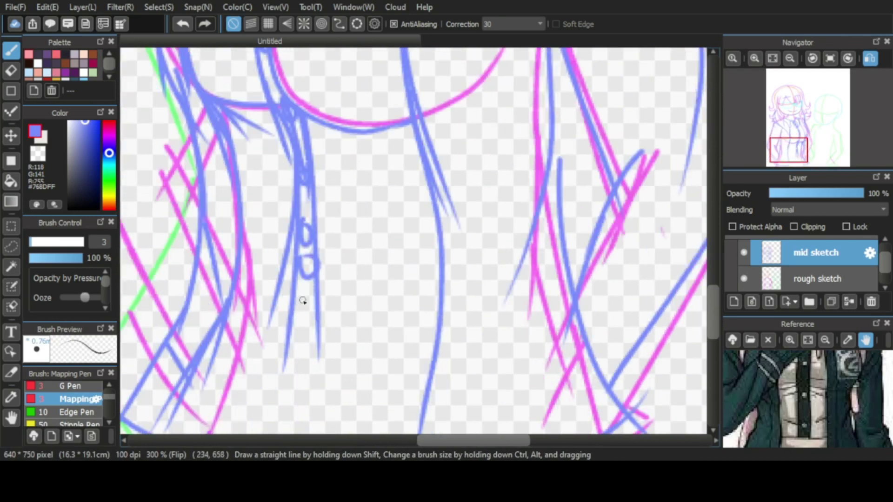
pyautogui.moveTo(293, 286); pyautogui.dragTo(321, 386)
pyautogui.moveTo(309, 307); pyautogui.dragTo(304, 352)
pyautogui.scroll(-3, 304, 352)
pyautogui.hotkey('ctrl', '0')
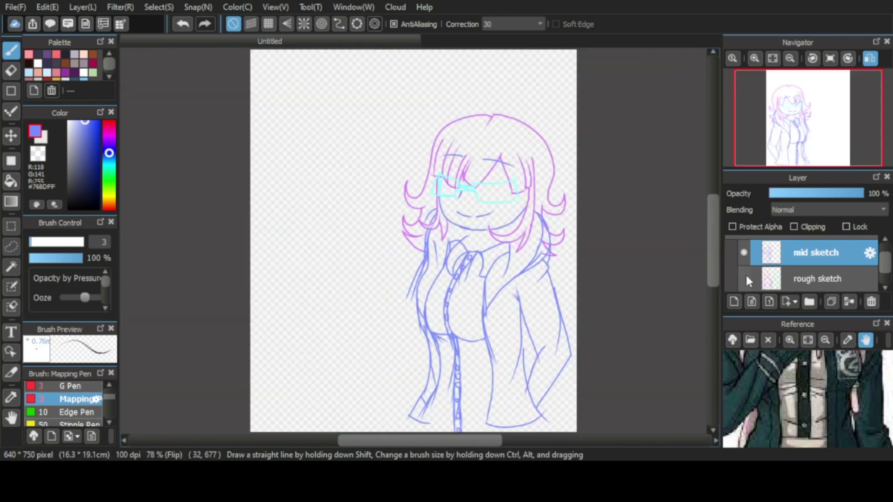
# Draw the jacket figure's lower shirt and skirt lines in blue, and make the mid sketch layer active.
pyautogui.click(755, 58)
pyautogui.moveTo(283, 227); pyautogui.dragTo(260, 327)
pyautogui.moveTo(413, 326); pyautogui.dragTo(257, 340)
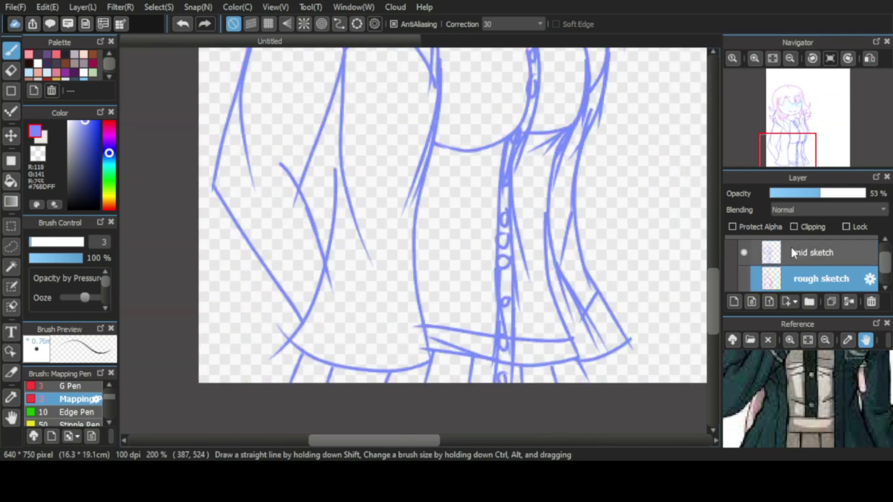
pyautogui.click(791, 251)
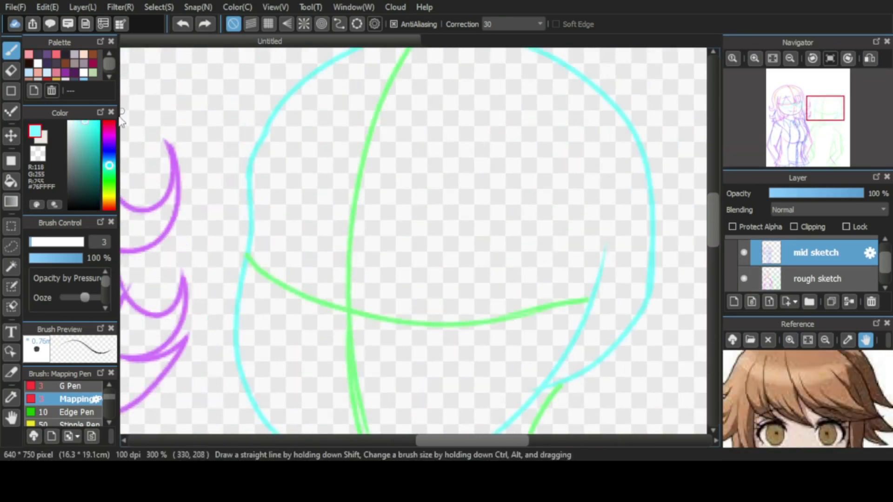
# Sketch the right figure's pointed bangs across the forehead in red #FF7676.
pyautogui.click(109, 121)
pyautogui.moveTo(250, 119); pyautogui.dragTo(329, 298)
pyautogui.moveTo(289, 159)
pyautogui.mouseDown()
pyautogui.moveTo(303, 233)
pyautogui.moveTo(428, 311)
pyautogui.mouseUp()
pyautogui.moveTo(379, 166); pyautogui.dragTo(597, 349)
pyautogui.moveTo(531, 143); pyautogui.dragTo(558, 242)
pyautogui.scroll(-5, 252, 209)
pyautogui.moveTo(606, 86); pyautogui.dragTo(585, 177)
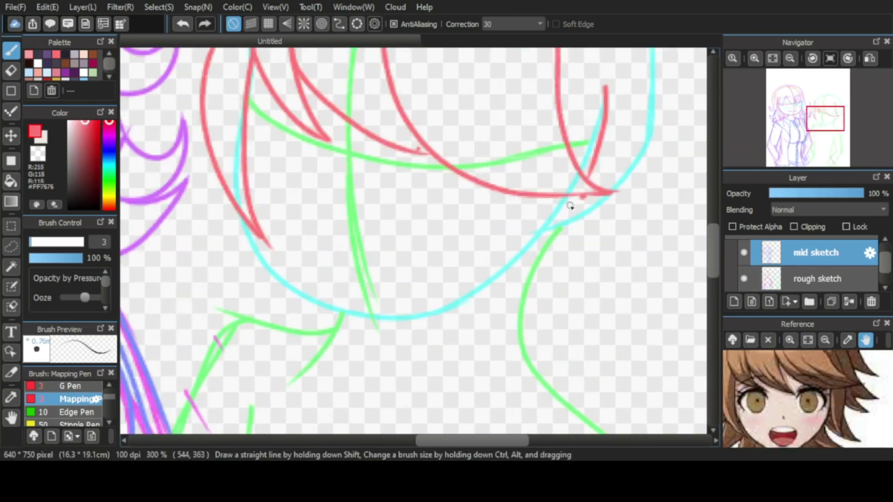
# Draw the curved side lock framing the right figure's face in red, erasing and redrawing its overlapping lines.
pyautogui.scroll(5, 434, 122)
pyautogui.moveTo(235, 172); pyautogui.dragTo(263, 431)
pyautogui.press('e')
pyautogui.moveTo(246, 216); pyautogui.dragTo(255, 383)
pyautogui.press('b')
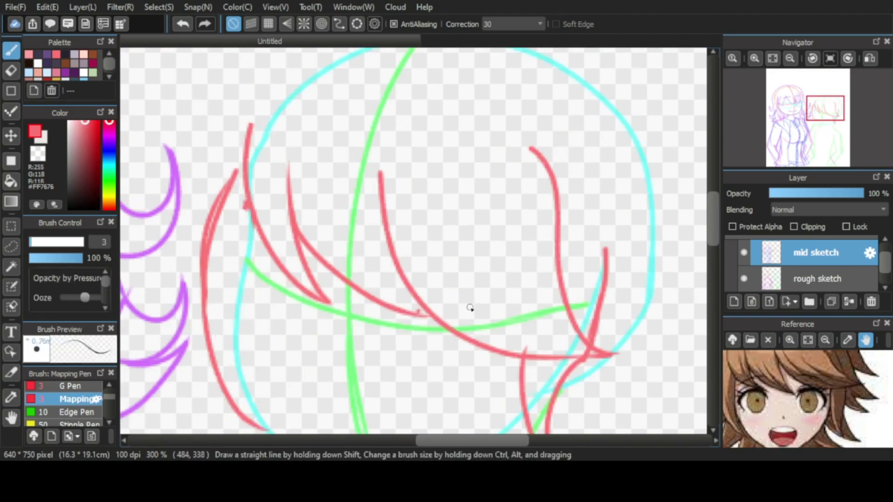
pyautogui.moveTo(226, 253); pyautogui.dragTo(210, 356)
pyautogui.press('e')
pyautogui.moveTo(233, 176); pyautogui.dragTo(225, 273)
pyautogui.press('b')
# Start the right figure's crown outline and sketch the spiky hair tips down the outer side in red.
pyautogui.moveTo(801, 367); pyautogui.dragTo(801, 405)
pyautogui.scroll(3, 419, 210)
pyautogui.moveTo(437, 121); pyautogui.dragTo(477, 97)
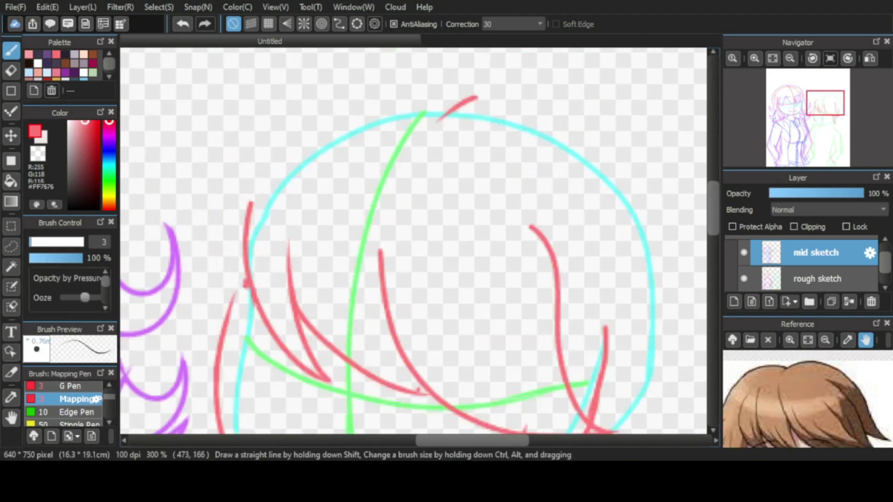
pyautogui.hscroll(2, 473, 99)
pyautogui.scroll(-5, 509, 391)
pyautogui.moveTo(542, 73); pyautogui.dragTo(623, 191)
pyautogui.moveTo(544, 186); pyautogui.dragTo(543, 295)
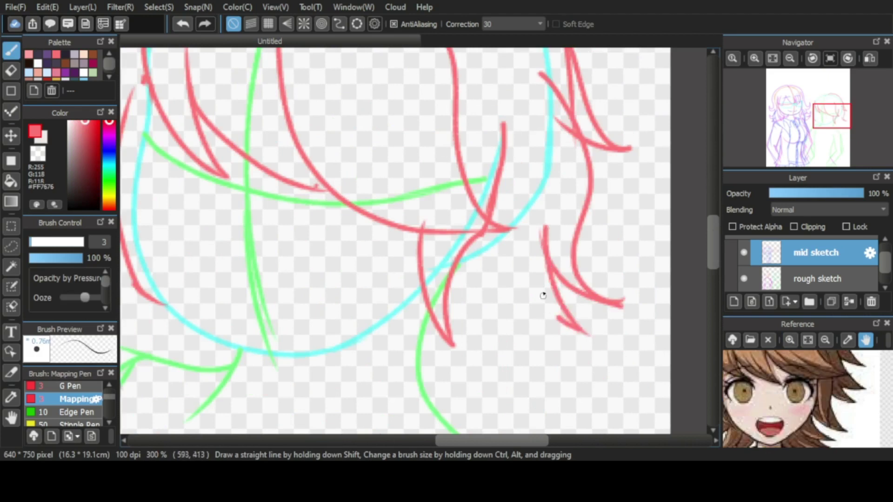
pyautogui.moveTo(517, 170); pyautogui.dragTo(525, 285)
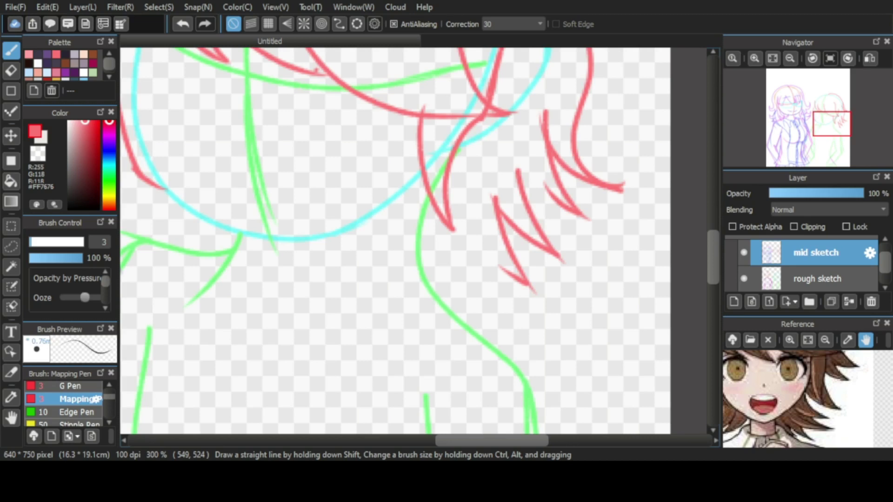
pyautogui.moveTo(485, 226); pyautogui.dragTo(507, 279)
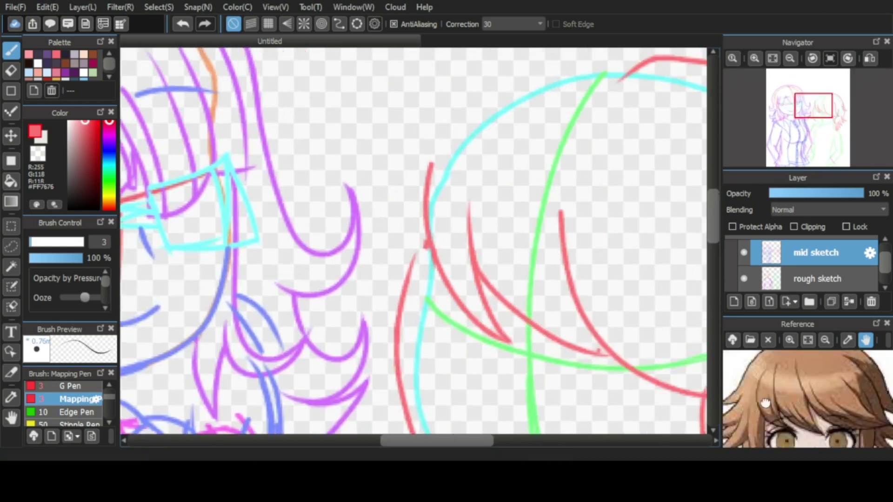
# Outline the right figure's hair on the side facing the other character, with layered spiky tips in red.
pyautogui.moveTo(638, 52); pyautogui.dragTo(309, 119)
pyautogui.moveTo(386, 154); pyautogui.dragTo(293, 205)
pyautogui.scroll(-3, 325, 209)
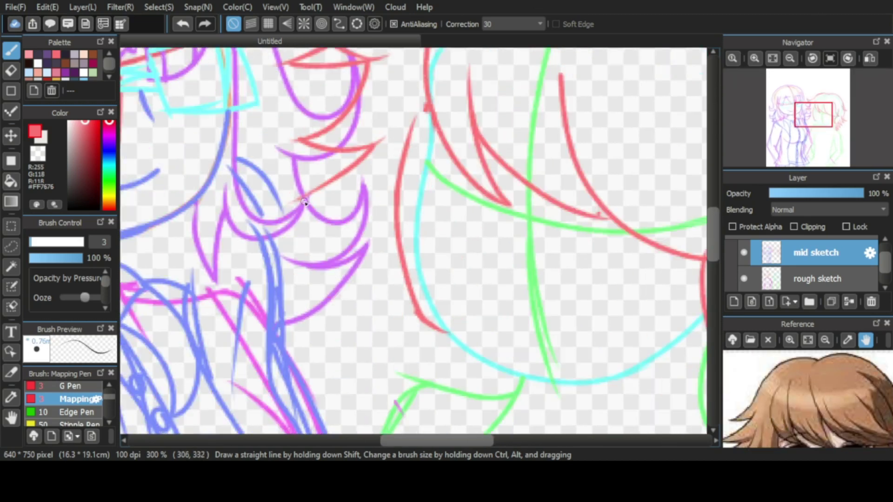
pyautogui.moveTo(387, 200); pyautogui.dragTo(289, 344)
pyautogui.moveTo(354, 345); pyautogui.dragTo(412, 373)
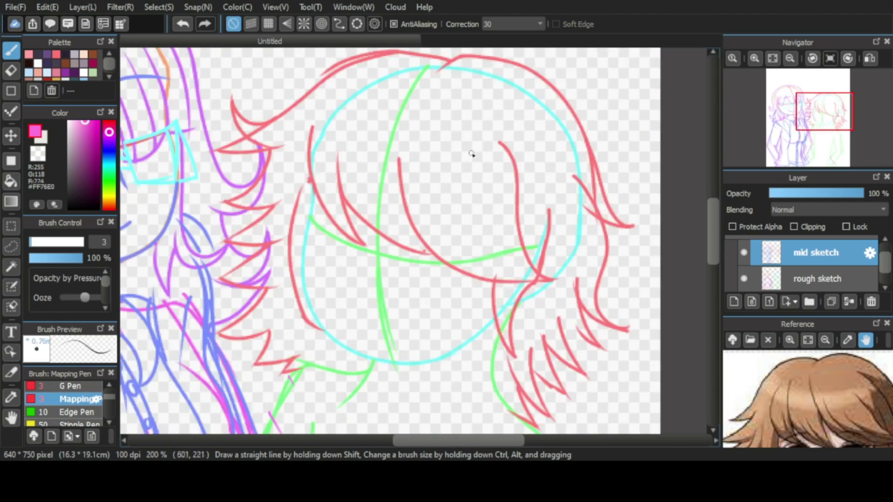
# Sketch the right figure's eyebrows, small nose mark and rectangular glasses with a bridge in pink #FF76E0.
pyautogui.moveTo(422, 196); pyautogui.dragTo(506, 216)
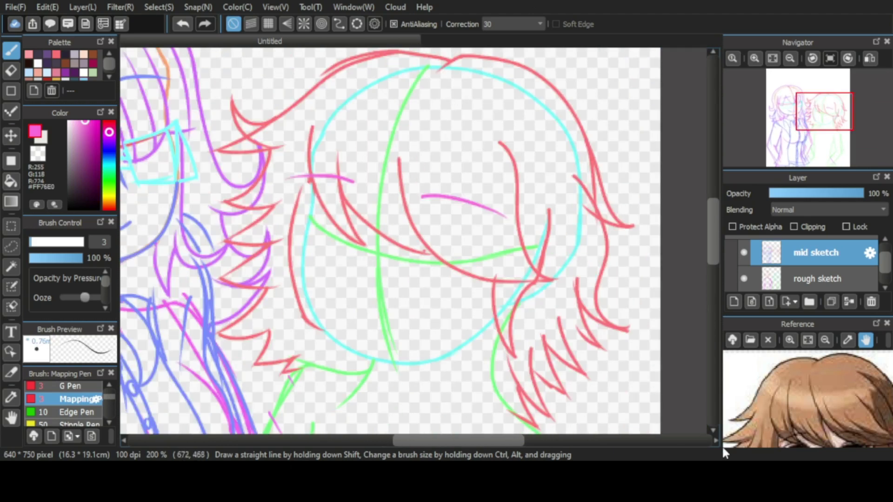
pyautogui.moveTo(363, 263); pyautogui.dragTo(363, 274)
pyautogui.moveTo(350, 242); pyautogui.dragTo(377, 252)
pyautogui.moveTo(375, 266)
pyautogui.mouseDown()
pyautogui.moveTo(455, 282)
pyautogui.moveTo(376, 228)
pyautogui.mouseUp()
pyautogui.moveTo(350, 241); pyautogui.dragTo(340, 264)
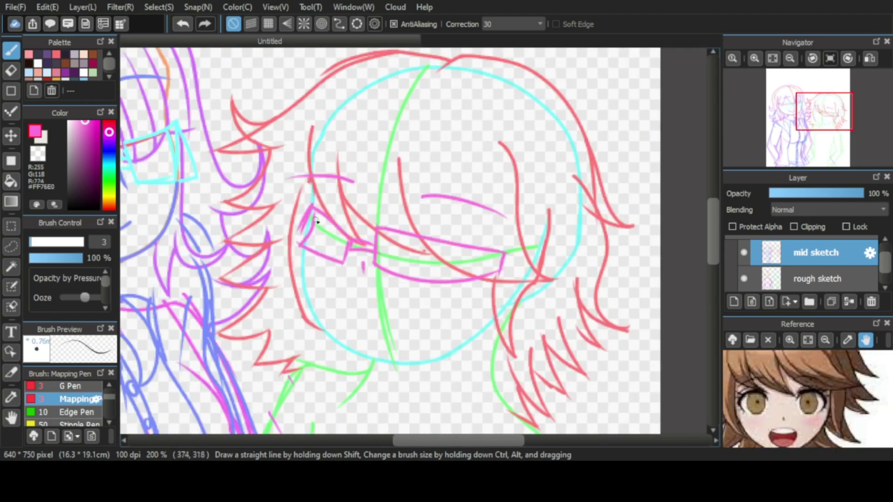
# Draw the right figure's smiling mouth and trace the cheek and jaw contour in purple #CF76FF.
pyautogui.keyDown('alt'); pyautogui.click(307, 219); pyautogui.keyUp('alt')
pyautogui.scroll(1, 408, 141)
pyautogui.moveTo(344, 304); pyautogui.dragTo(438, 310)
pyautogui.moveTo(302, 287); pyautogui.dragTo(491, 328)
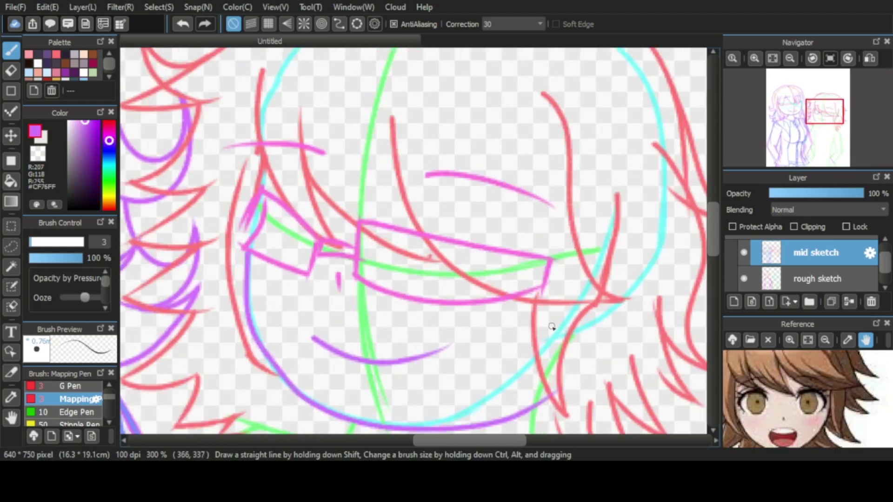
pyautogui.scroll(-2, 493, 325)
pyautogui.moveTo(398, 362); pyautogui.dragTo(491, 326)
# Sketch the right figure's neck and the two wide flaps of the sailor collar in purple.
pyautogui.moveTo(531, 251); pyautogui.dragTo(515, 359)
pyautogui.scroll(-3, 514, 359)
pyautogui.moveTo(386, 120); pyautogui.dragTo(335, 182)
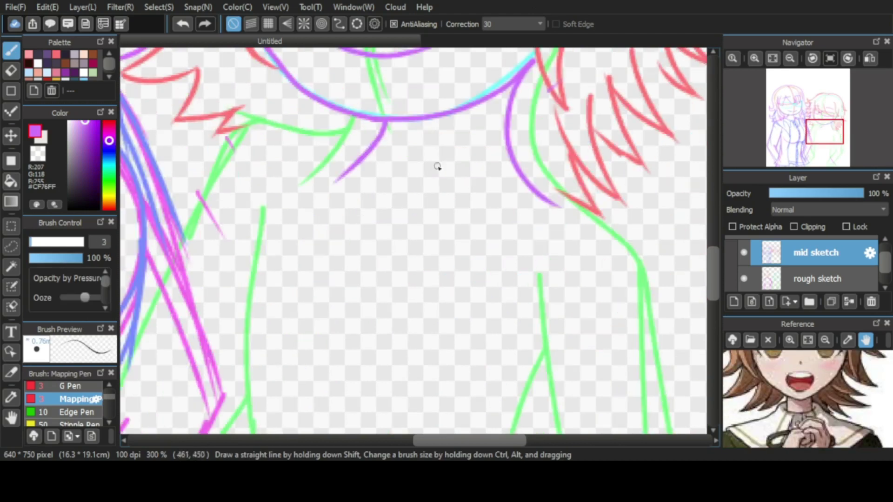
pyautogui.moveTo(449, 149); pyautogui.dragTo(530, 128)
pyautogui.moveTo(512, 111)
pyautogui.mouseDown()
pyautogui.moveTo(554, 179)
pyautogui.moveTo(659, 272)
pyautogui.mouseUp()
pyautogui.moveTo(448, 150); pyautogui.dragTo(494, 318)
pyautogui.moveTo(547, 317); pyautogui.dragTo(657, 271)
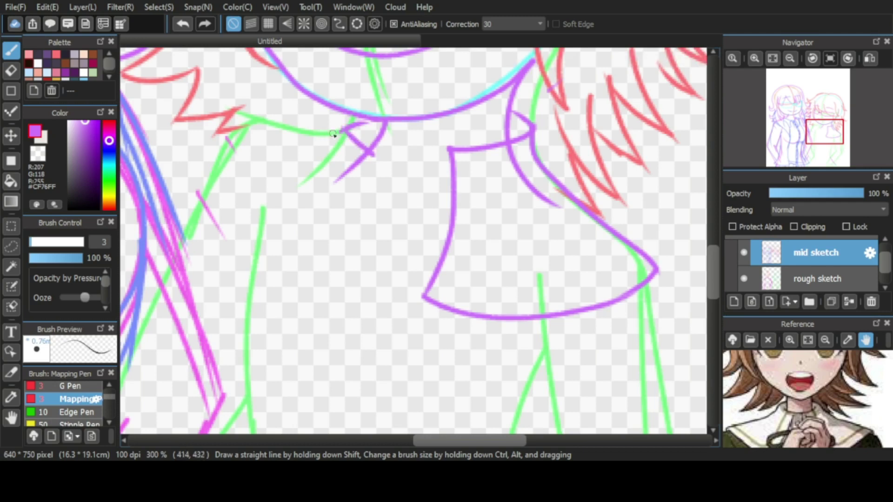
pyautogui.moveTo(333, 134)
pyautogui.mouseDown()
pyautogui.moveTo(249, 129)
pyautogui.moveTo(270, 132)
pyautogui.moveTo(266, 230)
pyautogui.moveTo(385, 147)
pyautogui.moveTo(312, 238)
pyautogui.mouseUp()
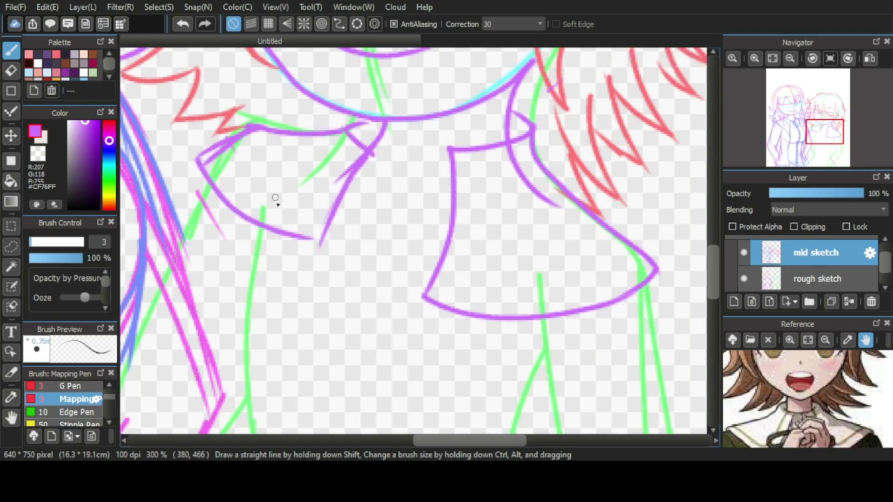
# Draw the collar's neckline and a ribbon bow with a round knot, one loop and two hanging tails in purple.
pyautogui.moveTo(368, 154)
pyautogui.mouseDown()
pyautogui.moveTo(452, 160)
pyautogui.moveTo(409, 200)
pyautogui.moveTo(421, 259)
pyautogui.mouseUp()
pyautogui.moveTo(389, 236); pyautogui.dragTo(430, 255)
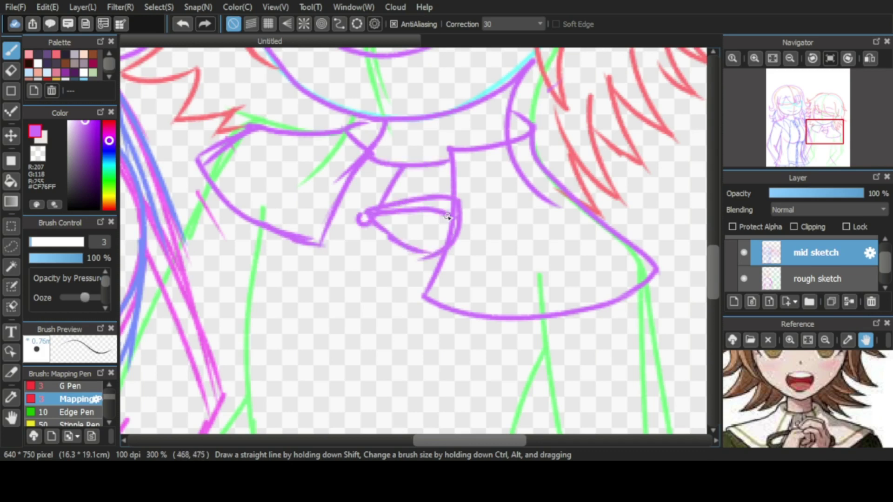
pyautogui.moveTo(447, 216); pyautogui.dragTo(367, 218)
pyautogui.moveTo(368, 217)
pyautogui.mouseDown()
pyautogui.moveTo(425, 239)
pyautogui.moveTo(365, 319)
pyautogui.moveTo(386, 303)
pyautogui.mouseUp()
pyautogui.moveTo(358, 214); pyautogui.dragTo(307, 281)
pyautogui.moveTo(334, 293); pyautogui.dragTo(345, 292)
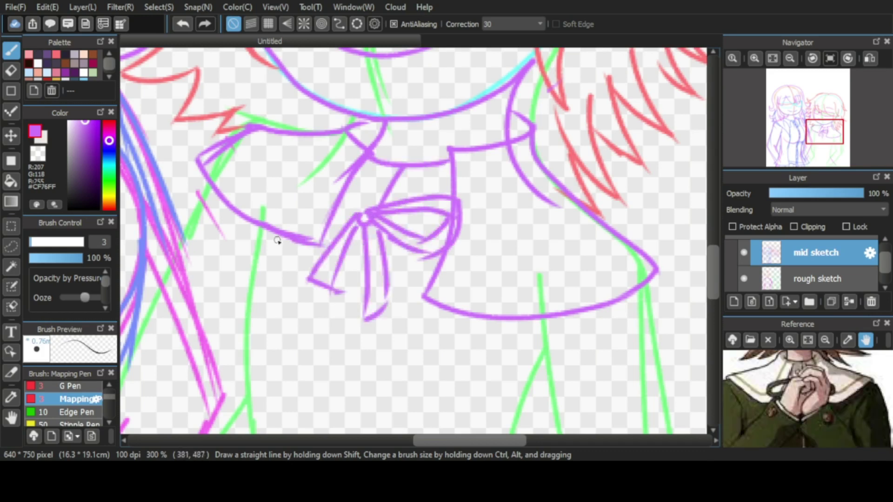
pyautogui.moveTo(509, 184); pyautogui.dragTo(535, 288)
pyautogui.hotkey('ctrl', 'z')
pyautogui.hotkey('ctrl', 'z')
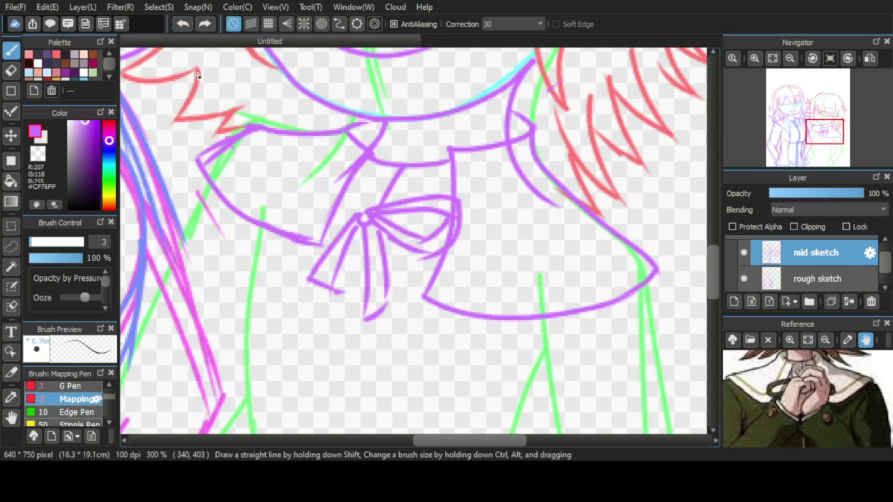
# Add the bow's second loop and start the torso side and upper sleeve lines below the collar in purple.
pyautogui.moveTo(333, 160)
pyautogui.mouseDown()
pyautogui.moveTo(308, 194)
pyautogui.moveTo(356, 216)
pyautogui.mouseUp()
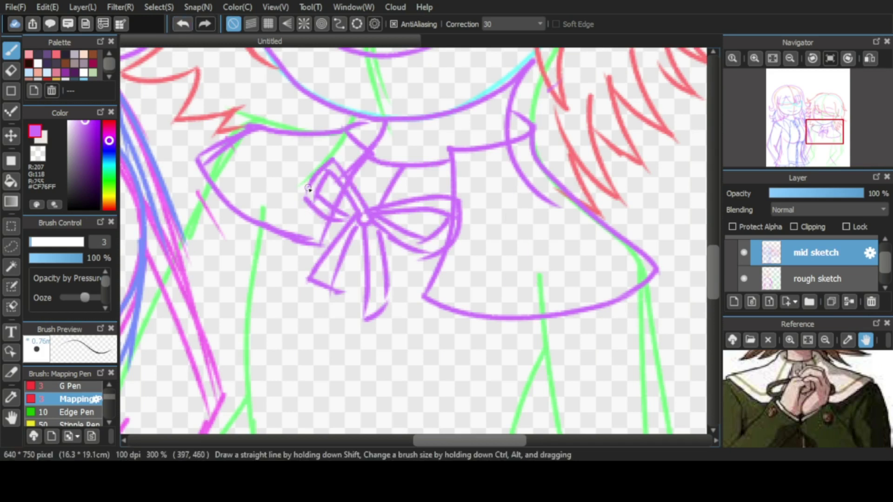
pyautogui.scroll(-3, 414, 242)
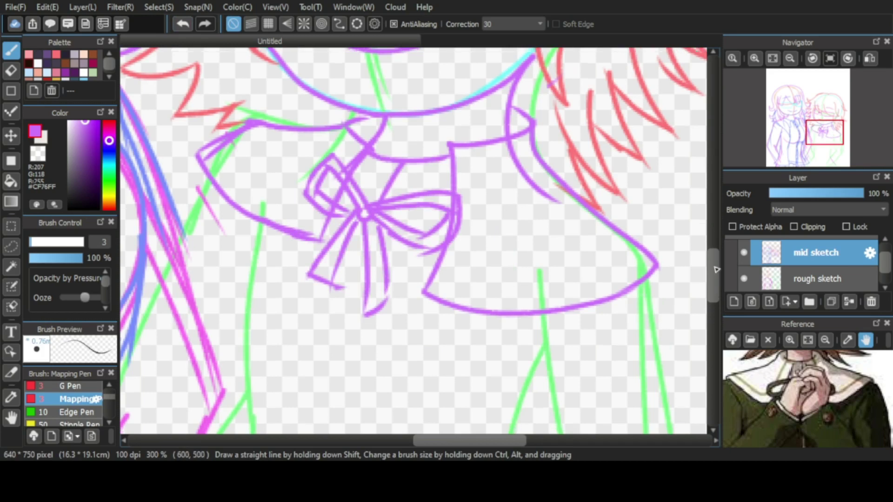
pyautogui.moveTo(252, 186); pyautogui.dragTo(250, 432)
pyautogui.moveTo(521, 254)
pyautogui.mouseDown()
pyautogui.moveTo(538, 265)
pyautogui.moveTo(553, 388)
pyautogui.mouseUp()
pyautogui.moveTo(647, 220); pyautogui.dragTo(654, 214)
# Trace the right figure's bent outer arm in purple, from the upper sleeve through the elbow to the forearm.
pyautogui.scroll(-5, 605, 218)
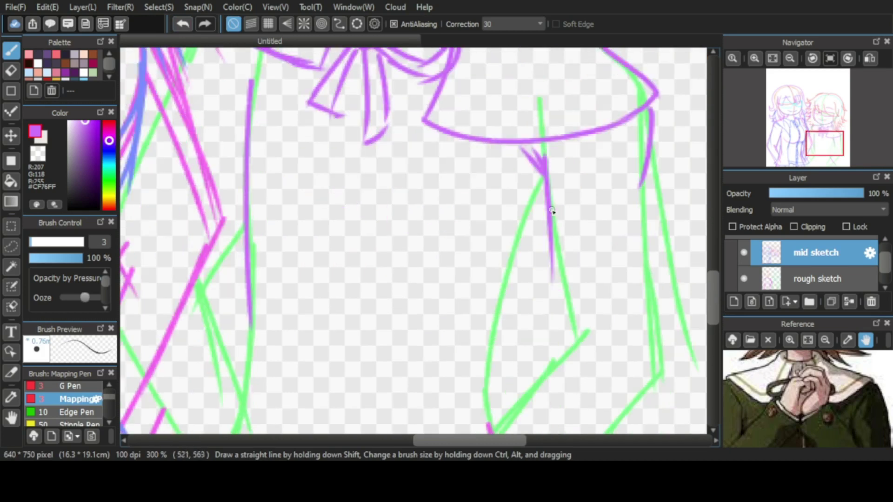
pyautogui.moveTo(550, 206); pyautogui.dragTo(567, 347)
pyautogui.moveTo(597, 305); pyautogui.dragTo(492, 430)
pyautogui.moveTo(653, 156); pyautogui.dragTo(647, 400)
pyautogui.scroll(-5, 648, 249)
pyautogui.moveTo(648, 249); pyautogui.dragTo(542, 371)
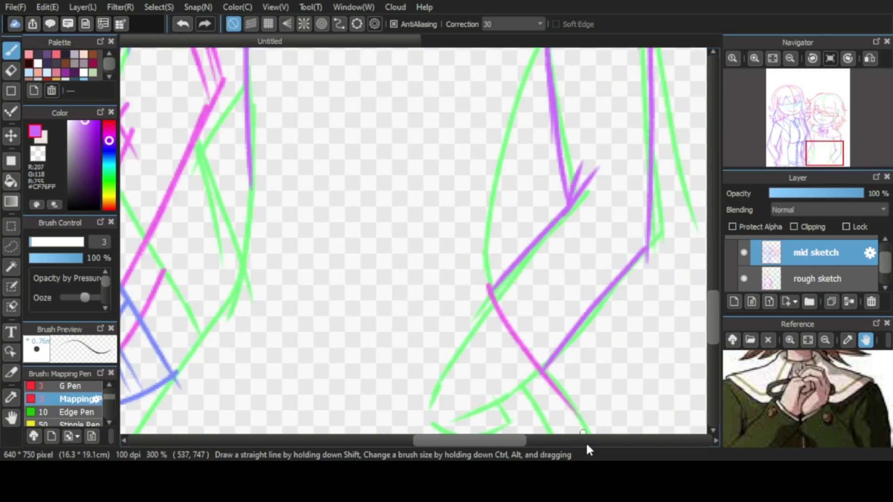
pyautogui.click(183, 23)
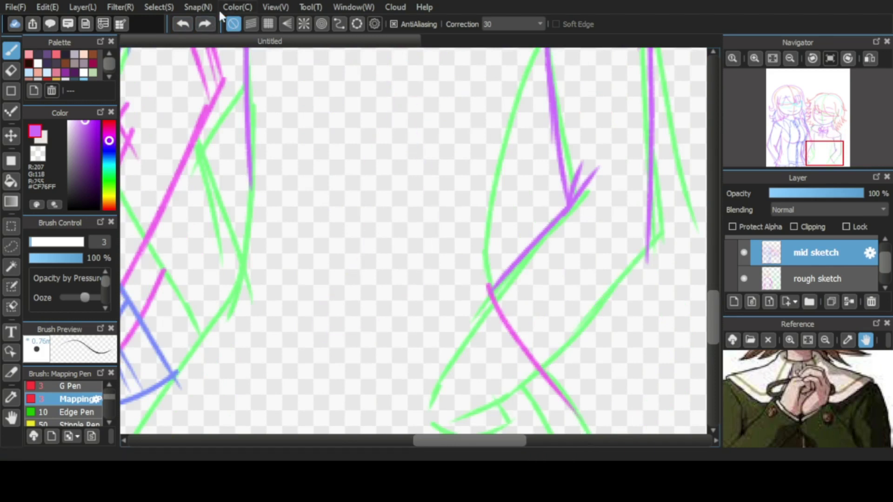
pyautogui.click(210, 23)
# Hide the rough sketch layer to examine the mid sketch on its own, and show it again.
pyautogui.click(744, 278)
pyautogui.scroll(5, 719, 250)
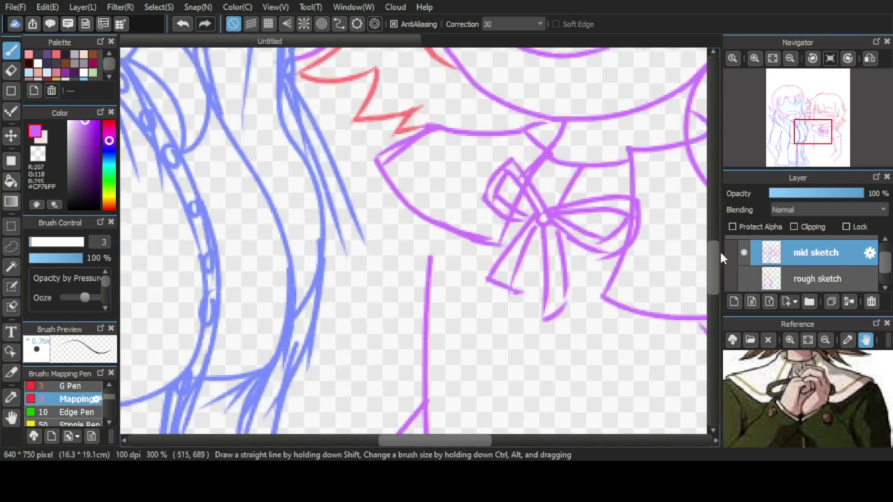
pyautogui.click(745, 279)
# Draw the right figure's jacket front opening and flared lower edges in purple, and trace the torso side beside the bent arm.
pyautogui.scroll(-3, 401, 250)
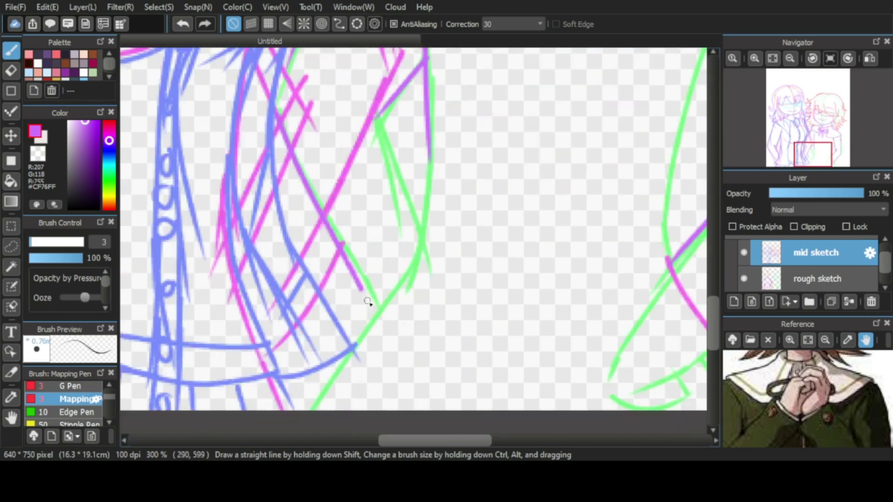
pyautogui.moveTo(570, 68); pyautogui.dragTo(548, 193)
pyautogui.moveTo(540, 60); pyautogui.dragTo(391, 255)
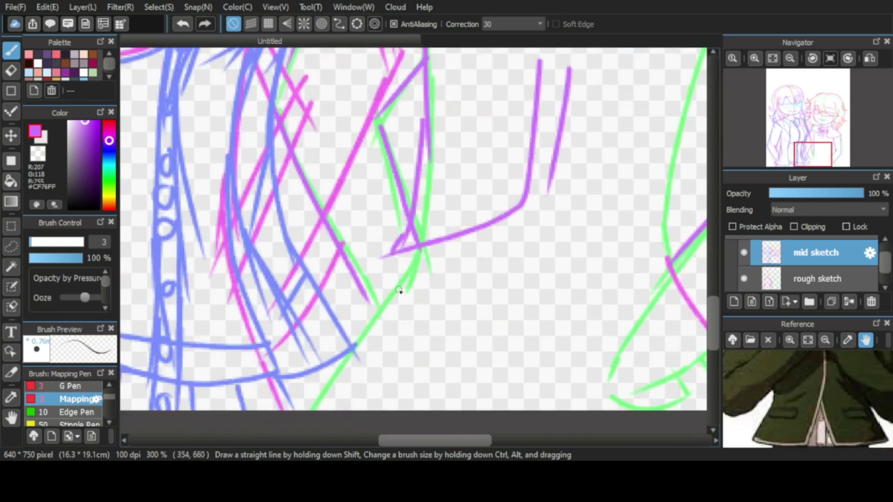
pyautogui.moveTo(526, 203); pyautogui.dragTo(659, 287)
pyautogui.moveTo(417, 440); pyautogui.dragTo(470, 440)
pyautogui.scroll(2, 442, 102)
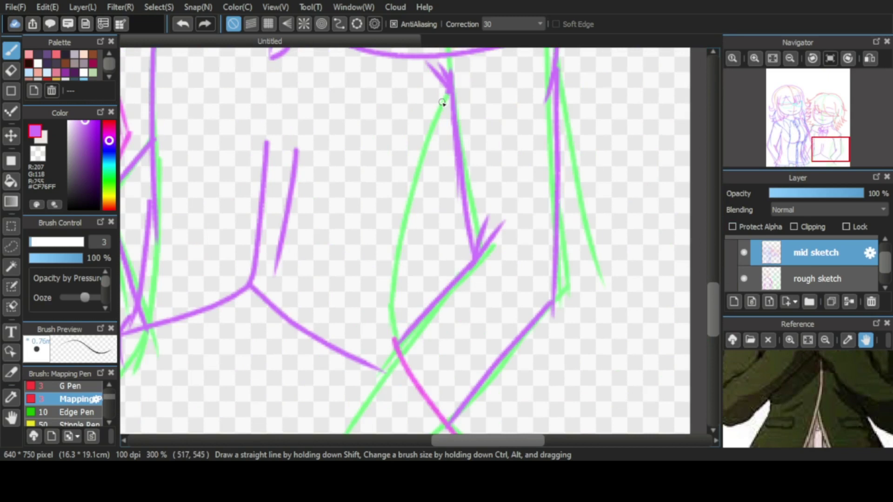
pyautogui.moveTo(442, 102); pyautogui.dragTo(393, 339)
# Sketch the buttoned shirt strip beneath the jacket opening and a skirt waistband with oval buttons in purple.
pyautogui.scroll(5, 442, 102)
pyautogui.scroll(-2, 440, 97)
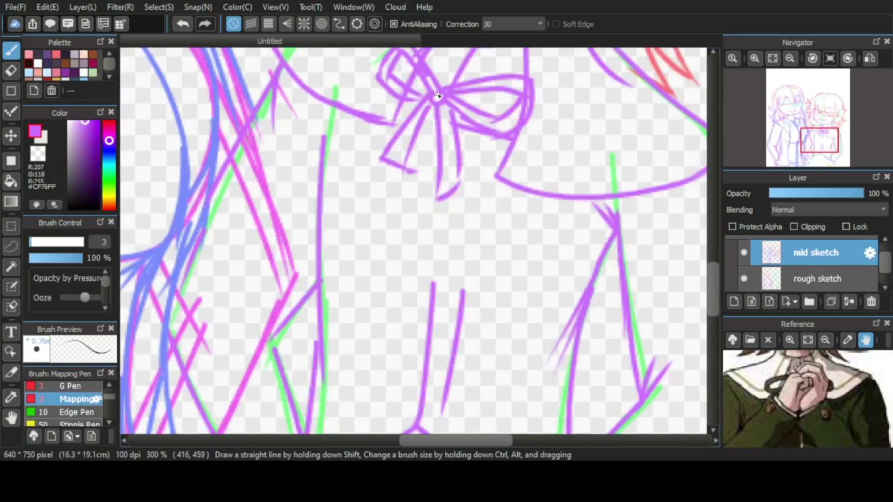
pyautogui.scroll(-4, 437, 94)
pyautogui.moveTo(416, 175); pyautogui.dragTo(411, 252)
pyautogui.click(403, 203)
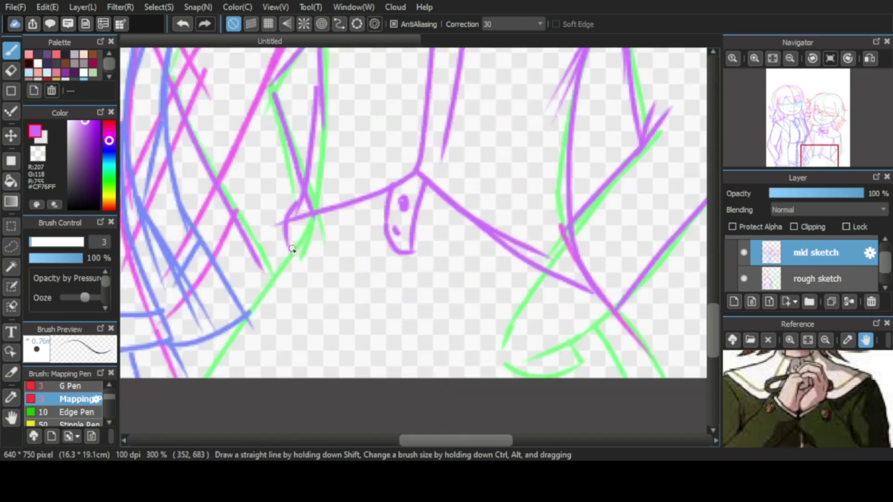
pyautogui.moveTo(292, 249); pyautogui.dragTo(547, 275)
pyautogui.moveTo(525, 303); pyautogui.dragTo(216, 381)
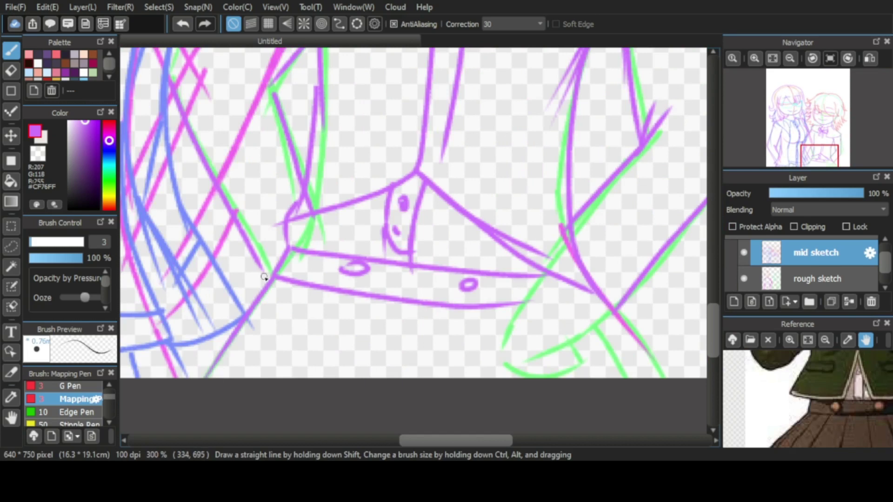
pyautogui.hotkey('ctrl', '0')
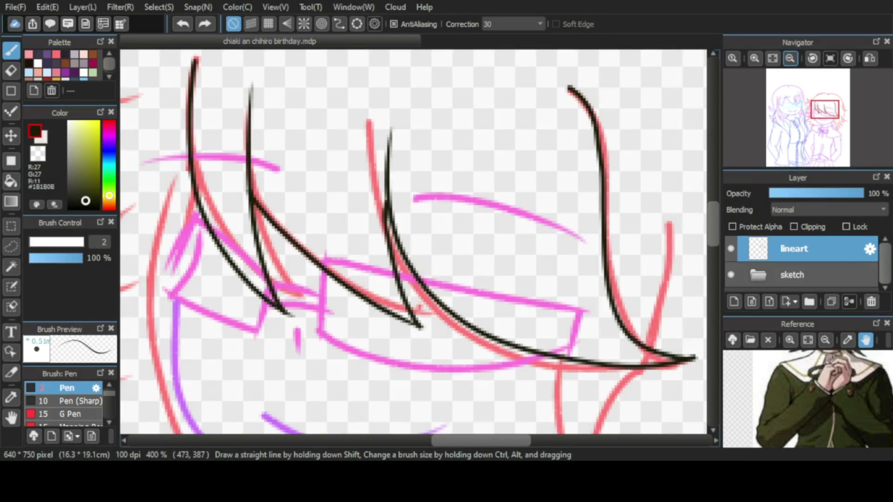
# Ink the right figure's long side lock beside the face, tapering it to a point below the glasses.
pyautogui.moveTo(715, 213); pyautogui.dragTo(715, 232)
pyautogui.moveTo(670, 68); pyautogui.dragTo(645, 191)
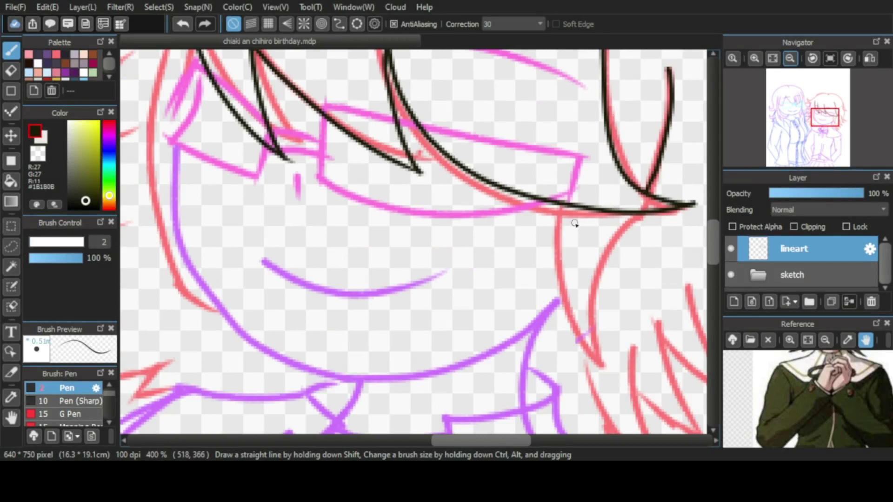
pyautogui.moveTo(560, 215); pyautogui.dragTo(600, 369)
pyautogui.moveTo(639, 215); pyautogui.dragTo(587, 370)
# Ink the face-framing strand on the other side, the small lens, and the bridge and lower edge of the large lens.
pyautogui.hscroll(-5, 465, 279)
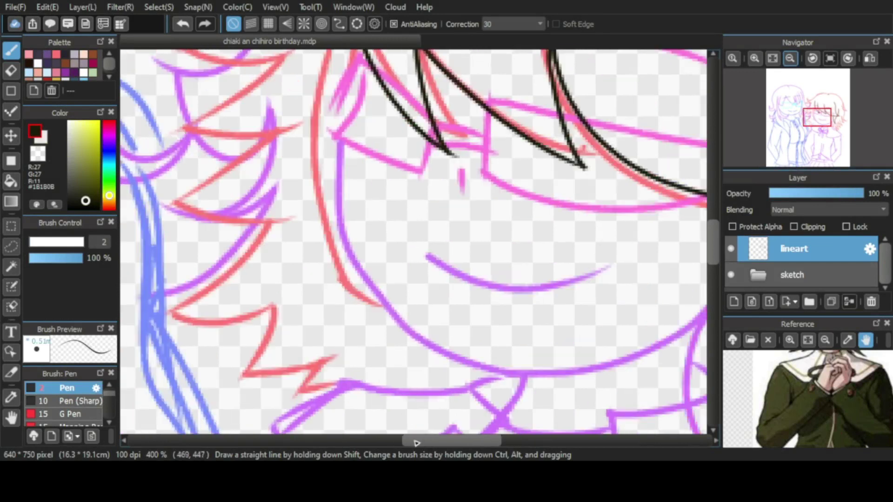
pyautogui.scroll(2, 419, 186)
pyautogui.moveTo(404, 116); pyautogui.dragTo(418, 354)
pyautogui.moveTo(422, 140)
pyautogui.mouseDown()
pyautogui.moveTo(408, 235)
pyautogui.moveTo(489, 261)
pyautogui.mouseUp()
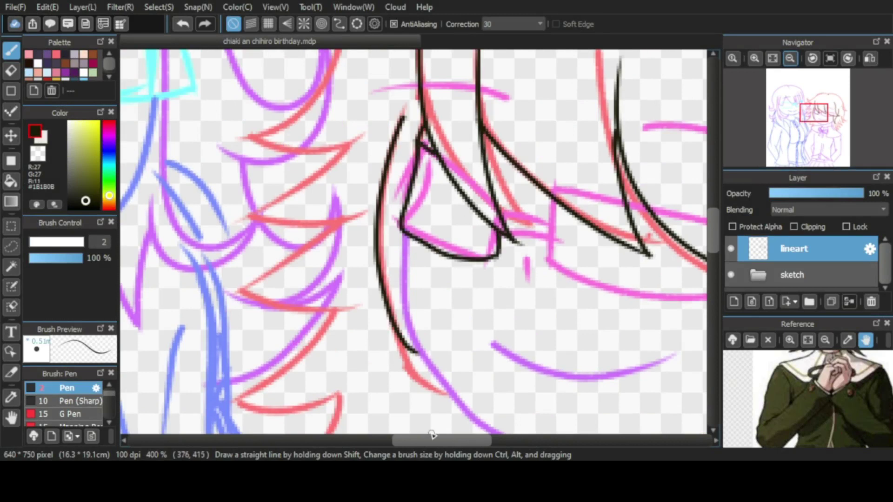
pyautogui.hscroll(5, 414, 233)
pyautogui.moveTo(353, 269)
pyautogui.mouseDown()
pyautogui.moveTo(405, 228)
pyautogui.moveTo(644, 298)
pyautogui.mouseUp()
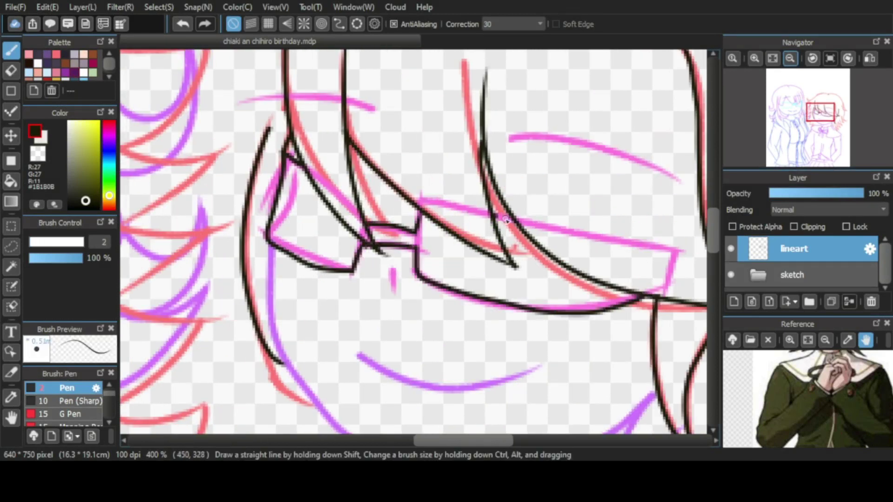
# Ink the eyebrows and the upper edges of the glasses, and erase the fringe lines crossing the lenses.
pyautogui.moveTo(510, 138); pyautogui.dragTo(672, 189)
pyautogui.moveTo(244, 82); pyautogui.dragTo(372, 110)
pyautogui.moveTo(304, 169); pyautogui.dragTo(367, 223)
pyautogui.moveTo(288, 149); pyautogui.dragTo(316, 184)
pyautogui.moveTo(421, 200)
pyautogui.mouseDown()
pyautogui.moveTo(528, 230)
pyautogui.moveTo(661, 291)
pyautogui.mouseUp()
pyautogui.press('e')
pyautogui.moveTo(326, 204)
pyautogui.mouseDown()
pyautogui.moveTo(439, 224)
pyautogui.moveTo(605, 282)
pyautogui.mouseUp()
pyautogui.press('b')
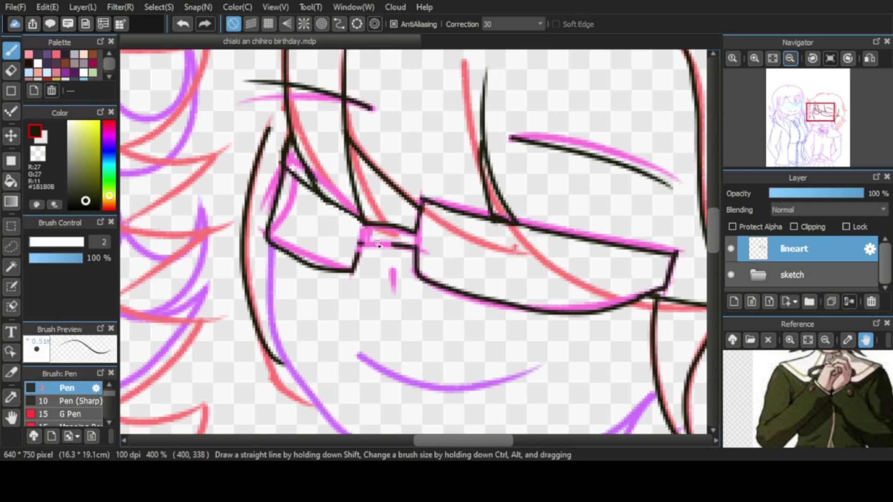
# Ink the right figure's nose mark, smiling mouth and jawline down to the chin.
pyautogui.moveTo(370, 263); pyautogui.dragTo(371, 279)
pyautogui.moveTo(364, 380); pyautogui.dragTo(560, 364)
pyautogui.moveTo(425, 371); pyautogui.dragTo(432, 275)
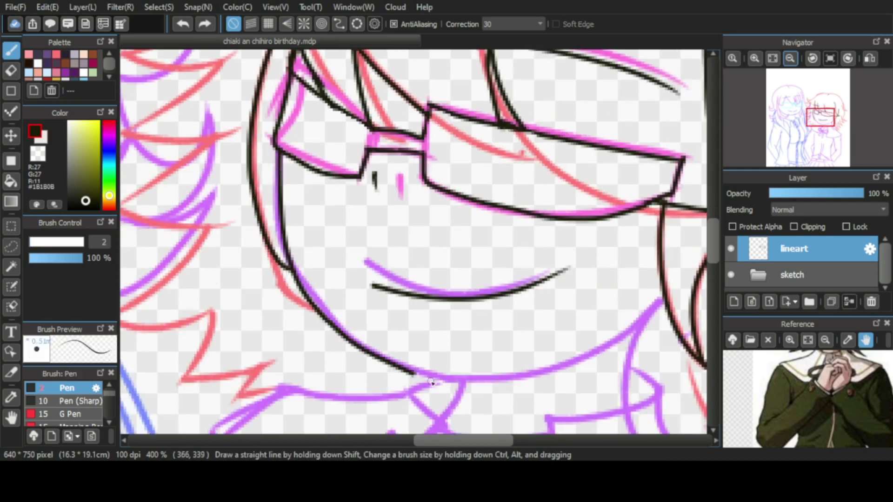
# Ink short starting strokes at the hair parting and inside the spiky locks facing the other figure.
pyautogui.scroll(5, 461, 135)
pyautogui.hscroll(-5, 461, 135)
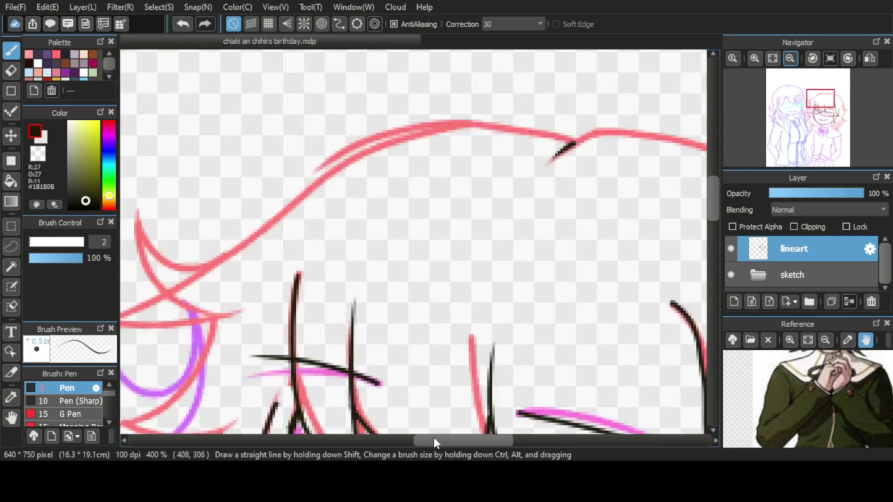
pyautogui.scroll(-3, 424, 246)
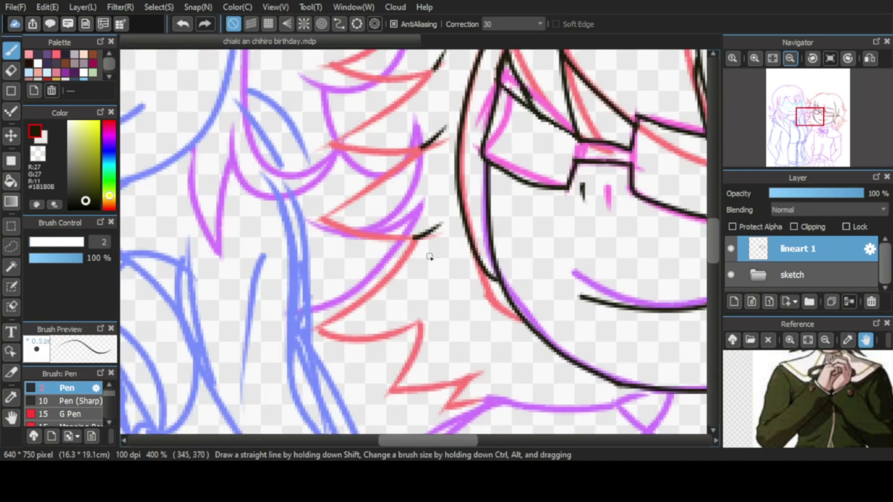
pyautogui.moveTo(425, 297); pyautogui.dragTo(416, 331)
pyautogui.moveTo(500, 353); pyautogui.dragTo(463, 381)
# Ink the inner strokes of the spiky hair tips on the right figure's outer side.
pyautogui.hscroll(5, 465, 372)
pyautogui.scroll(-3, 641, 296)
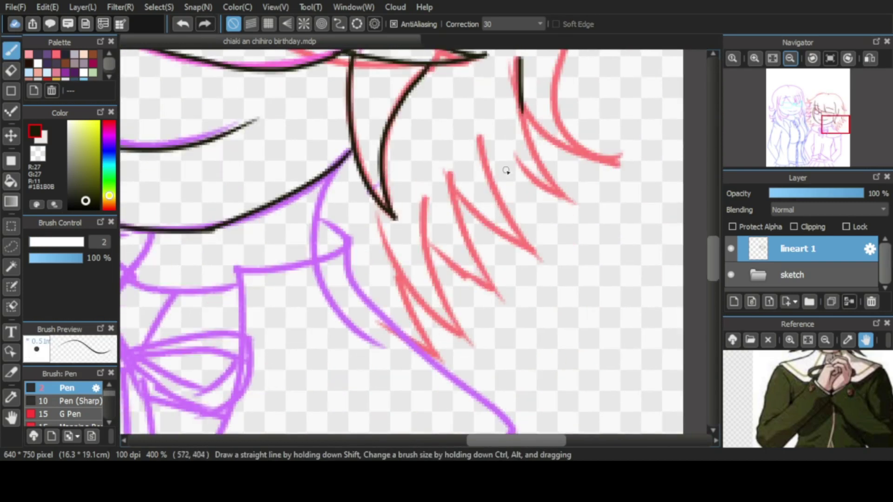
pyautogui.moveTo(494, 102); pyautogui.dragTo(450, 195)
pyautogui.moveTo(429, 158); pyautogui.dragTo(421, 245)
pyautogui.moveTo(396, 214); pyautogui.dragTo(372, 267)
# Ink the right figure's neck and the upper edge of the collar beneath the jaw.
pyautogui.hscroll(-5, 379, 243)
pyautogui.moveTo(429, 238); pyautogui.dragTo(405, 281)
pyautogui.moveTo(617, 173); pyautogui.dragTo(590, 267)
pyautogui.moveTo(514, 278); pyautogui.dragTo(600, 227)
# Ink the chest bow with its centre knot, two loops and hanging ribbon tails.
pyautogui.scroll(-3, 672, 225)
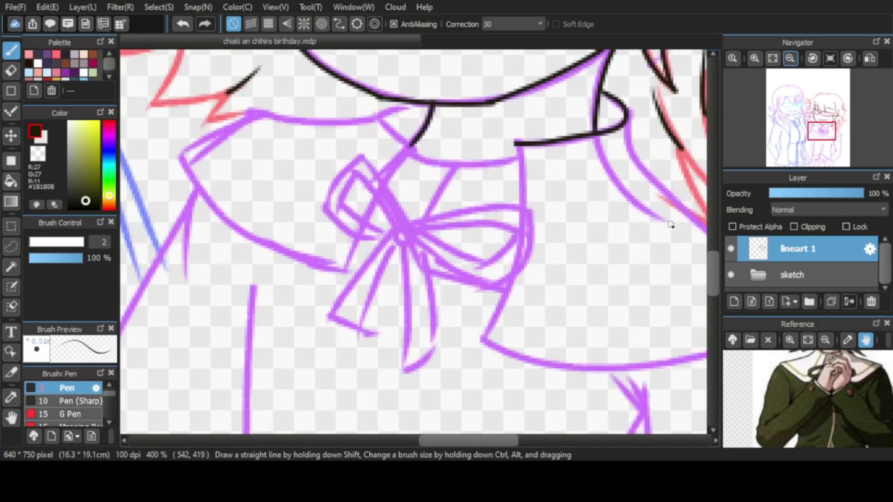
pyautogui.moveTo(401, 234)
pyautogui.mouseDown()
pyautogui.moveTo(530, 209)
pyautogui.moveTo(412, 238)
pyautogui.moveTo(403, 249)
pyautogui.moveTo(425, 267)
pyautogui.moveTo(311, 208)
pyautogui.moveTo(395, 241)
pyautogui.mouseUp()
pyautogui.moveTo(353, 157); pyautogui.dragTo(399, 231)
pyautogui.moveTo(352, 162)
pyautogui.mouseDown()
pyautogui.moveTo(388, 235)
pyautogui.moveTo(358, 358)
pyautogui.mouseUp()
pyautogui.moveTo(386, 244); pyautogui.dragTo(342, 372)
# Ink the wide collar flap on the side nearest the other figure, down to the bow.
pyautogui.moveTo(261, 117); pyautogui.dragTo(188, 263)
pyautogui.moveTo(203, 194); pyautogui.dragTo(337, 284)
pyautogui.hotkey('ctrl', 'z')
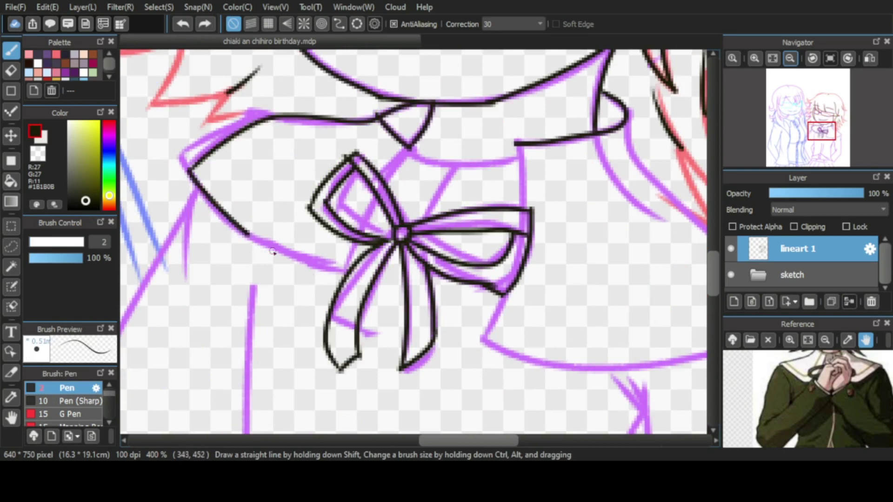
pyautogui.moveTo(249, 235); pyautogui.dragTo(358, 281)
# Ink the upper sleeve edge below the collar and the straight side line of the torso.
pyautogui.hscroll(-4, 361, 261)
pyautogui.moveTo(326, 251); pyautogui.dragTo(266, 362)
pyautogui.scroll(-4, 403, 215)
pyautogui.moveTo(411, 90); pyautogui.dragTo(409, 219)
pyautogui.moveTo(408, 203); pyautogui.dragTo(404, 384)
pyautogui.scroll(-3, 404, 326)
pyautogui.hotkey('ctrl', 'z')
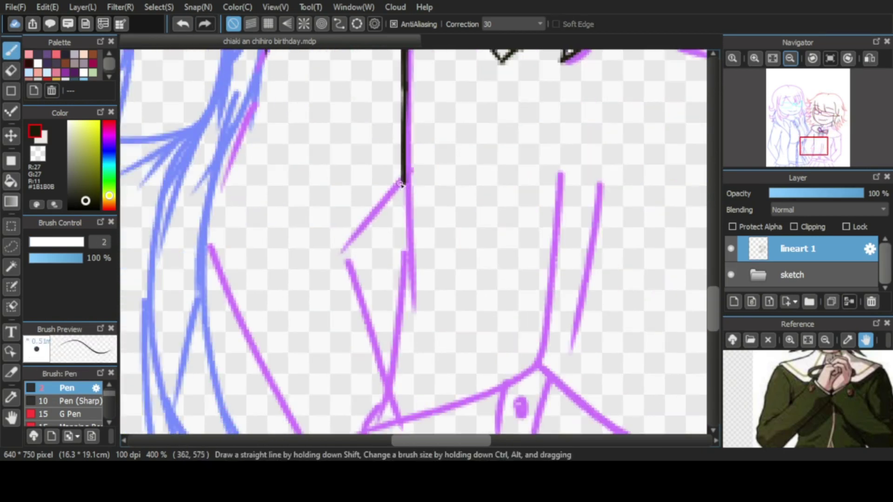
# Ink the elbow crease strokes beside the torso and the jacket's lower corner.
pyautogui.moveTo(405, 177); pyautogui.dragTo(320, 260)
pyautogui.moveTo(349, 235); pyautogui.dragTo(318, 316)
pyautogui.scroll(-2, 328, 298)
pyautogui.moveTo(391, 285); pyautogui.dragTo(364, 381)
# Ink the jacket's centre front line from the bow to the hem, and erase the stray part of it.
pyautogui.scroll(5, 361, 345)
pyautogui.moveTo(563, 153); pyautogui.dragTo(549, 430)
pyautogui.moveTo(549, 198); pyautogui.dragTo(547, 430)
pyautogui.press('e')
pyautogui.moveTo(560, 245); pyautogui.dragTo(556, 428)
pyautogui.click(790, 58)
pyautogui.press('b')
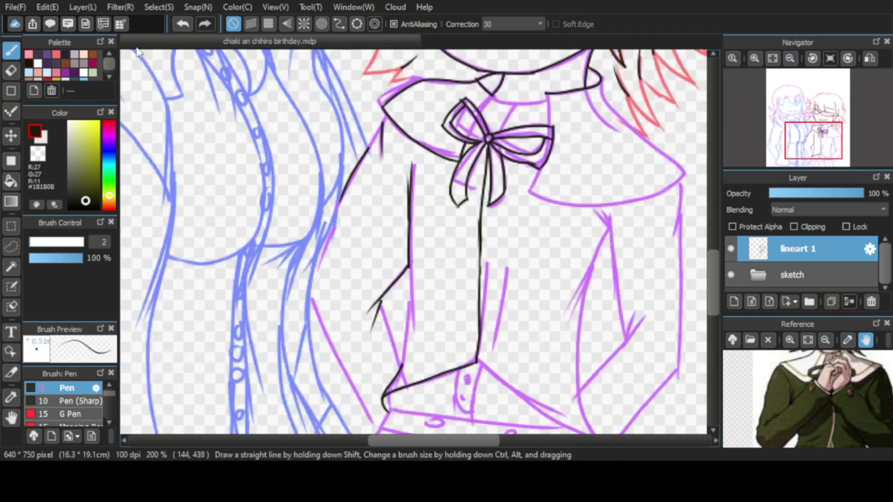
# Ink the jacket's flared lower edge from the centre front out to its pointed outer corner.
pyautogui.scroll(2, 465, 288)
pyautogui.moveTo(358, 251); pyautogui.dragTo(602, 412)
pyautogui.moveTo(563, 314); pyautogui.dragTo(607, 410)
# Ink the crease marks on the right figure's bent outer arm and beneath the collar.
pyautogui.scroll(3, 707, 313)
pyautogui.moveTo(583, 203); pyautogui.dragTo(525, 296)
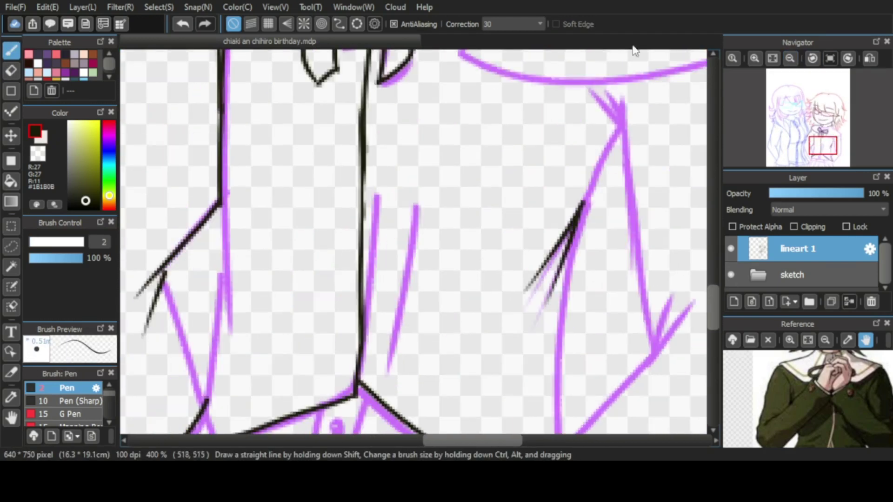
pyautogui.moveTo(582, 104); pyautogui.dragTo(621, 122)
pyautogui.scroll(2, 695, 264)
pyautogui.hscroll(2, 695, 264)
pyautogui.scroll(4, 696, 264)
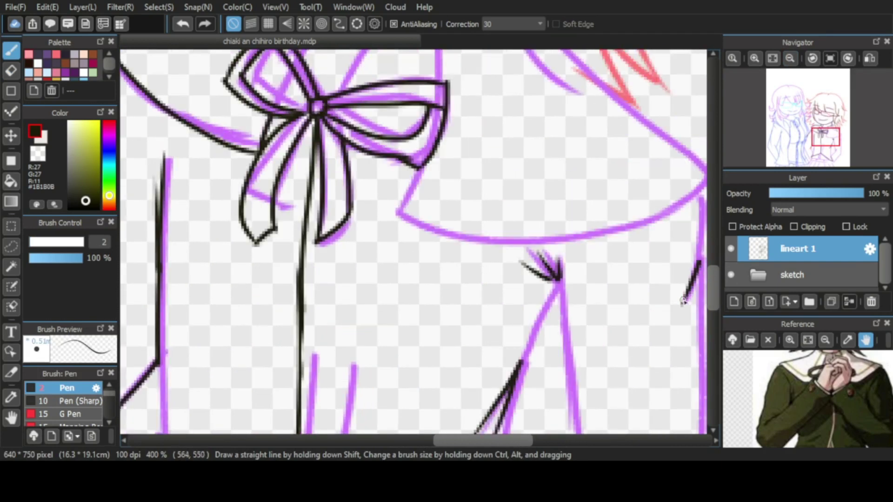
# Ink the collar's inner neckline and a small shirt strip with two buttons above the bow.
pyautogui.moveTo(344, 131); pyautogui.dragTo(317, 187)
pyautogui.moveTo(331, 114); pyautogui.dragTo(276, 200)
pyautogui.moveTo(325, 117)
pyautogui.mouseDown()
pyautogui.moveTo(436, 122)
pyautogui.moveTo(436, 171)
pyautogui.mouseUp()
pyautogui.moveTo(339, 136)
pyautogui.mouseDown()
pyautogui.moveTo(329, 183)
pyautogui.moveTo(341, 161)
pyautogui.mouseUp()
pyautogui.moveTo(331, 172); pyautogui.dragTo(331, 181)
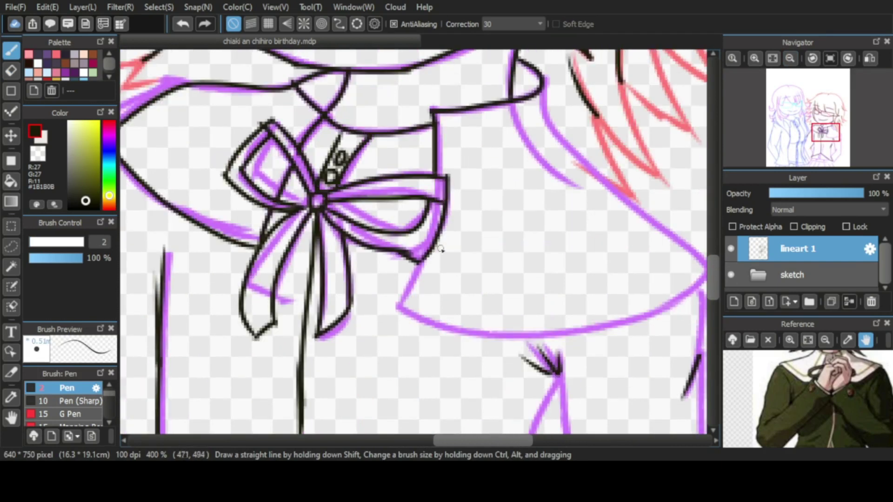
# Ink the outline of the large outer collar flap, from the neck over the shoulder and along its lower edge.
pyautogui.moveTo(543, 86)
pyautogui.mouseDown()
pyautogui.moveTo(580, 165)
pyautogui.moveTo(644, 225)
pyautogui.mouseUp()
pyautogui.hotkey('ctrl', 'z')
pyautogui.moveTo(419, 267); pyautogui.dragTo(524, 289)
pyautogui.hscroll(5, 524, 288)
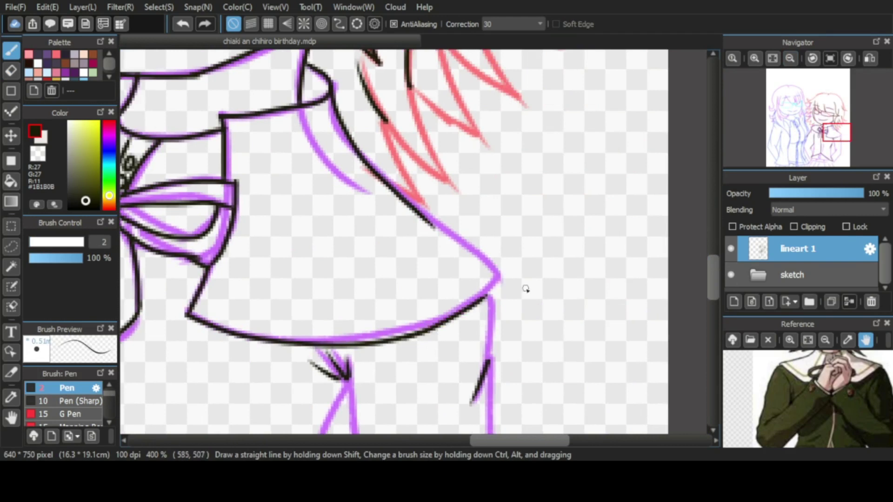
# Ink the skirt waistband's upper and lower edges and add two round buttons on it.
pyautogui.scroll(-7, 462, 269)
pyautogui.hscroll(-4, 416, 155)
pyautogui.moveTo(274, 112)
pyautogui.mouseDown()
pyautogui.moveTo(250, 150)
pyautogui.moveTo(637, 144)
pyautogui.mouseUp()
pyautogui.moveTo(300, 60); pyautogui.dragTo(277, 109)
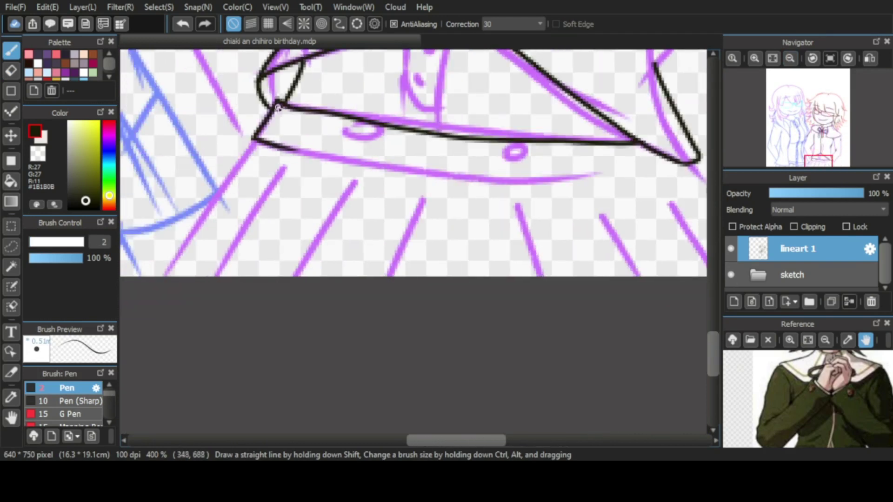
pyautogui.moveTo(288, 151); pyautogui.dragTo(696, 186)
pyautogui.moveTo(342, 122); pyautogui.dragTo(340, 122)
pyautogui.moveTo(572, 149); pyautogui.dragTo(570, 151)
# Ink the skirt's side edge and its pleat lines down to the canvas edge.
pyautogui.hscroll(-3, 362, 143)
pyautogui.moveTo(362, 143); pyautogui.dragTo(264, 276)
pyautogui.moveTo(393, 170); pyautogui.dragTo(326, 277)
pyautogui.moveTo(464, 182); pyautogui.dragTo(406, 277)
pyautogui.moveTo(532, 200); pyautogui.dragTo(499, 277)
pyautogui.moveTo(625, 205); pyautogui.dragTo(649, 276)
pyautogui.hscroll(4, 419, 214)
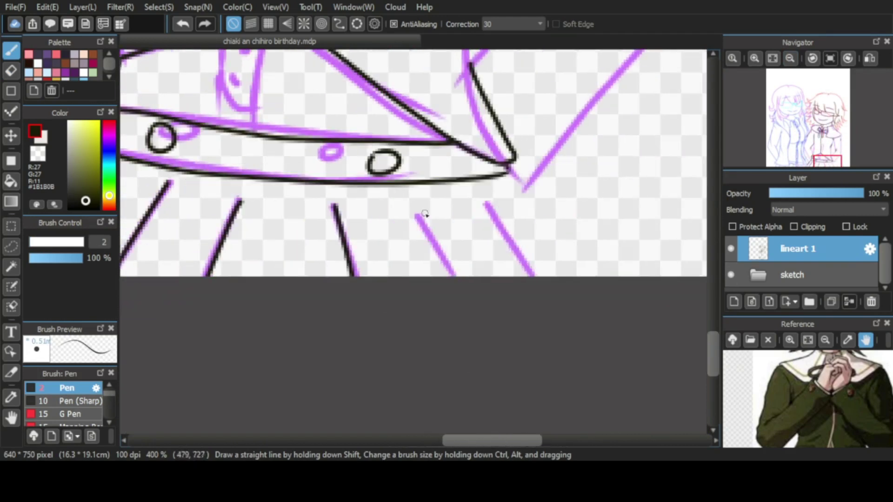
# Ink the shirt strip between the jacket's flared edges, with two small oval buttons.
pyautogui.scroll(4, 418, 214)
pyautogui.moveTo(433, 226)
pyautogui.mouseDown()
pyautogui.moveTo(428, 333)
pyautogui.moveTo(471, 213)
pyautogui.mouseUp()
pyautogui.moveTo(448, 235); pyautogui.dragTo(447, 236)
pyautogui.moveTo(443, 281); pyautogui.dragTo(442, 283)
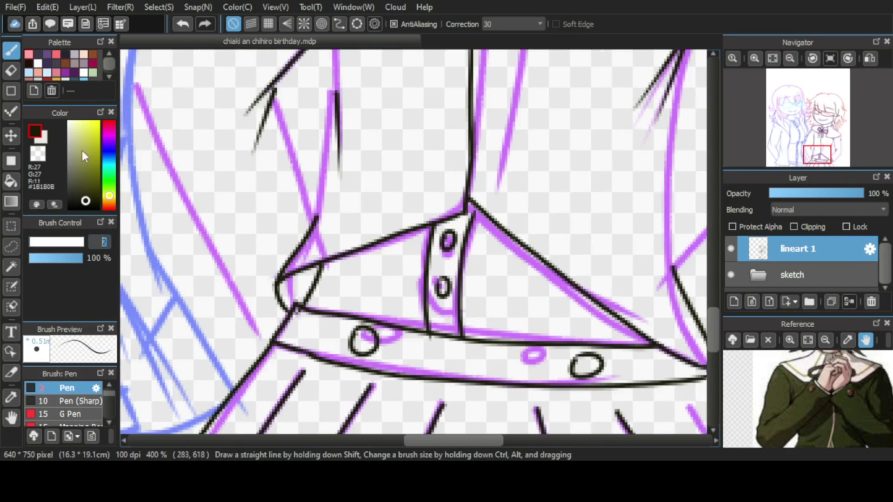
# Set the brush size to 3 and ink the outer hair contour from the crown down the figure's outer side.
pyautogui.write('3')
pyautogui.scroll(10, 443, 280)
pyautogui.hscroll(3, 442, 233)
pyautogui.moveTo(294, 140); pyautogui.dragTo(537, 224)
pyautogui.scroll(3, 538, 223)
pyautogui.moveTo(587, 179); pyautogui.dragTo(656, 314)
pyautogui.scroll(-3, 656, 314)
pyautogui.moveTo(604, 136); pyautogui.dragTo(650, 357)
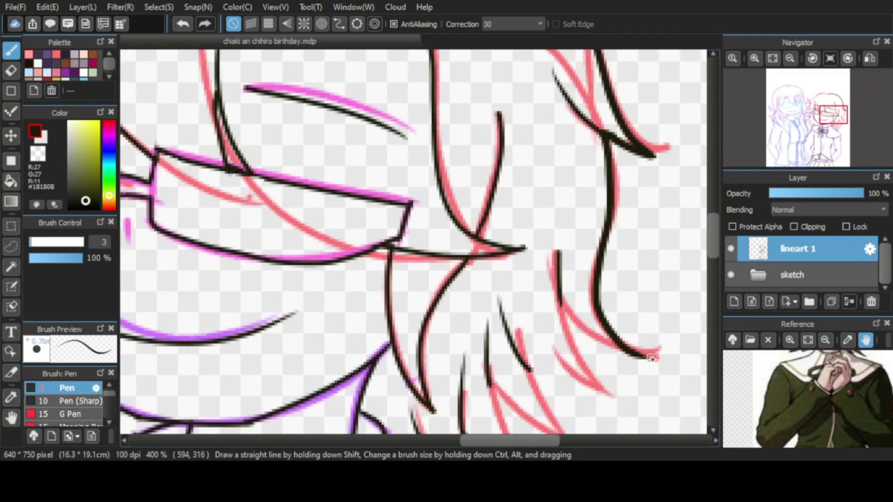
# Ink the zigzag outer edges of the spiky hair tips down to the shoulder with the thicker line.
pyautogui.moveTo(560, 300); pyautogui.dragTo(613, 399)
pyautogui.hotkey('ctrl', 'z')
pyautogui.moveTo(525, 373)
pyautogui.mouseDown()
pyautogui.moveTo(596, 386)
pyautogui.moveTo(616, 400)
pyautogui.mouseUp()
pyautogui.hotkey('ctrl', 'z')
pyautogui.scroll(-3, 558, 386)
pyautogui.moveTo(505, 287); pyautogui.dragTo(572, 328)
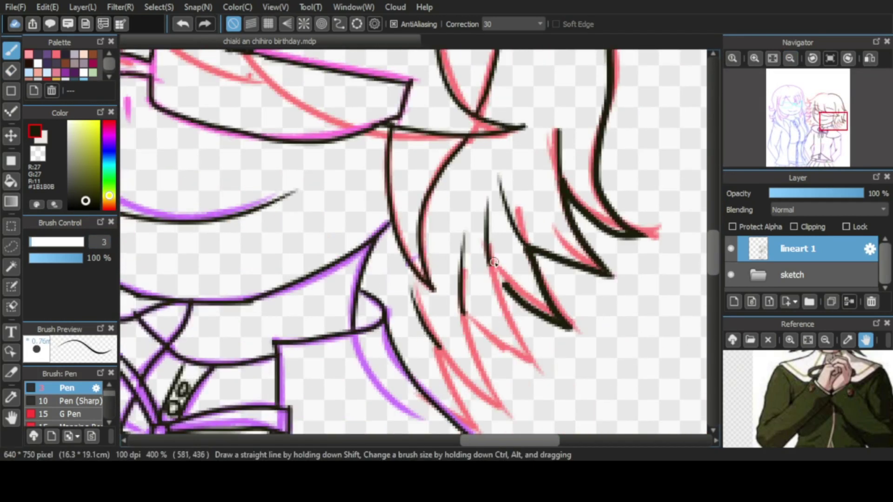
pyautogui.moveTo(495, 263); pyautogui.dragTo(535, 365)
pyautogui.moveTo(459, 316); pyautogui.dragTo(503, 405)
pyautogui.hotkey('ctrl', 'z')
pyautogui.scroll(-2, 459, 347)
pyautogui.moveTo(435, 268); pyautogui.dragTo(459, 347)
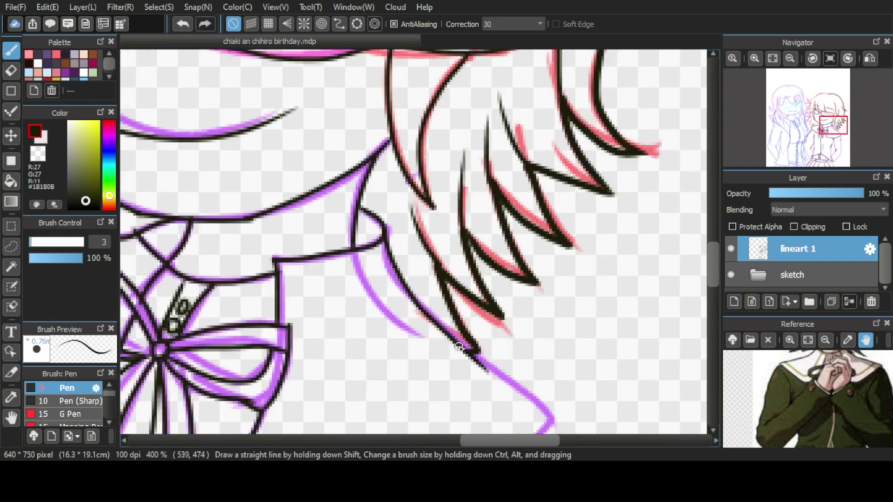
# Ink the top of the hair and the spiky contour facing the other figure, down to the collar.
pyautogui.scroll(5, 458, 346)
pyautogui.hscroll(-3, 458, 347)
pyautogui.moveTo(689, 135); pyautogui.dragTo(172, 339)
pyautogui.scroll(-2, 603, 255)
pyautogui.moveTo(321, 232); pyautogui.dragTo(205, 325)
pyautogui.scroll(-3, 685, 228)
pyautogui.moveTo(205, 266)
pyautogui.mouseDown()
pyautogui.moveTo(302, 270)
pyautogui.moveTo(205, 335)
pyautogui.mouseUp()
pyautogui.scroll(-2, 378, 315)
pyautogui.moveTo(305, 205); pyautogui.dragTo(195, 298)
pyautogui.moveTo(307, 284); pyautogui.dragTo(349, 373)
# Hide the sketch folder to examine the black lineart on its own, and show it again.
pyautogui.click(731, 275)
pyautogui.hotkey('ctrl', '-')
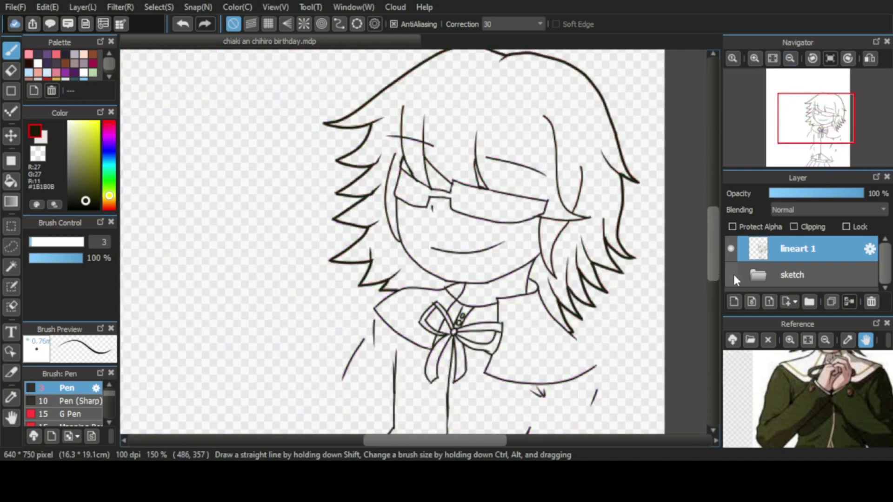
pyautogui.click(730, 274)
# Ink the inner edges of the bent outer arm, outlining the gap between arm and torso with the thicker line.
pyautogui.scroll(5, 372, 233)
pyautogui.moveTo(405, 205); pyautogui.dragTo(431, 392)
pyautogui.moveTo(409, 217); pyautogui.dragTo(362, 301)
pyautogui.scroll(-3, 372, 279)
pyautogui.moveTo(379, 142)
pyautogui.mouseDown()
pyautogui.moveTo(358, 393)
pyautogui.moveTo(442, 300)
pyautogui.mouseUp()
pyautogui.hotkey('ctrl', 'z')
pyautogui.moveTo(357, 394); pyautogui.dragTo(444, 298)
# Ink the bent arm's outer edge from the collar through the elbow to the waist, and the skirt's outer side.
pyautogui.scroll(2, 719, 301)
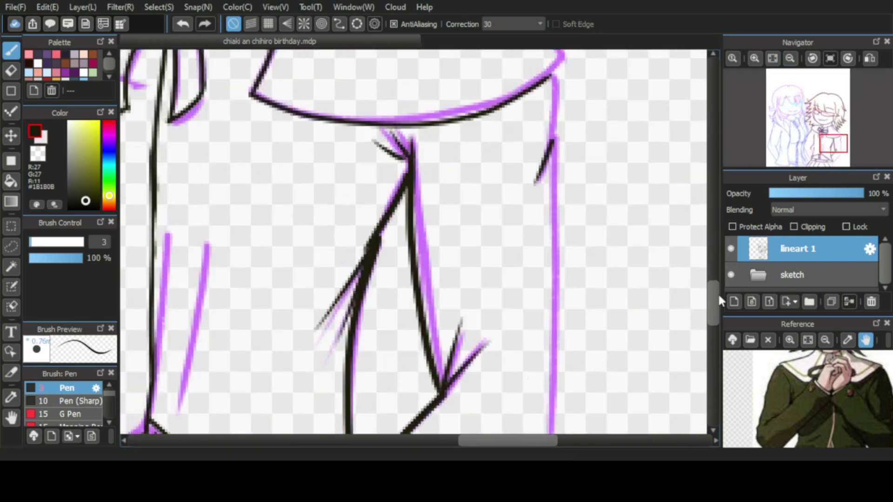
pyautogui.scroll(4, 720, 302)
pyautogui.moveTo(481, 176)
pyautogui.mouseDown()
pyautogui.moveTo(556, 257)
pyautogui.moveTo(494, 319)
pyautogui.mouseUp()
pyautogui.scroll(-6, 554, 297)
pyautogui.hotkey('ctrl', 'z')
pyautogui.moveTo(553, 251); pyautogui.dragTo(409, 424)
pyautogui.scroll(-3, 719, 312)
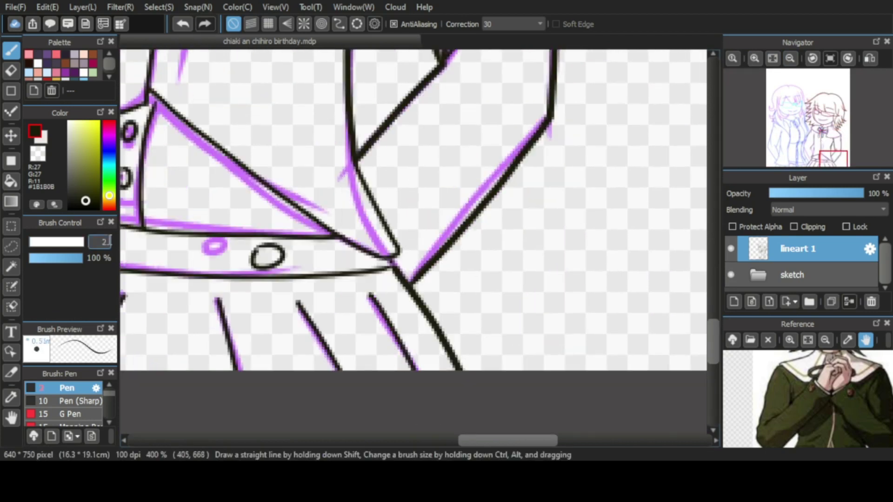
# Ink the other arm's outer curve past the elbow and the narrow triangular gap between that arm and the torso.
pyautogui.scroll(9, 399, 110)
pyautogui.hscroll(-7, 398, 110)
pyautogui.scroll(-3, 269, 137)
pyautogui.moveTo(289, 122)
pyautogui.mouseDown()
pyautogui.moveTo(246, 365)
pyautogui.moveTo(293, 435)
pyautogui.mouseUp()
pyautogui.scroll(-2, 293, 419)
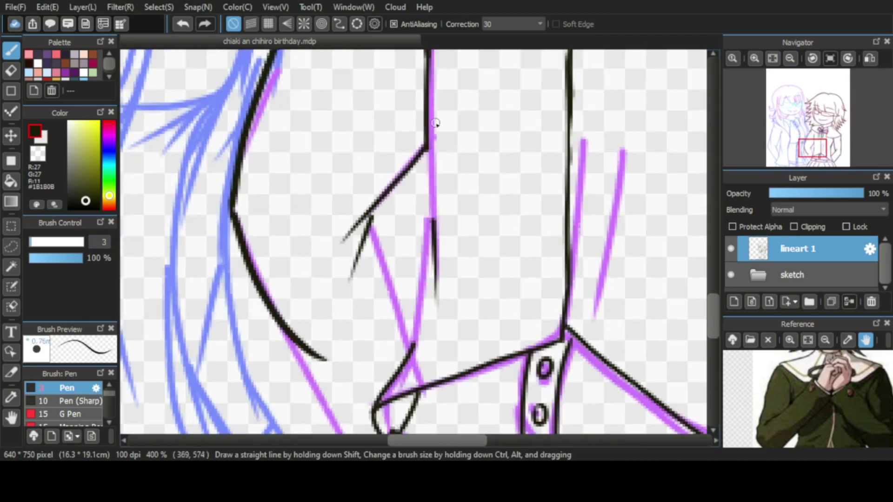
pyautogui.moveTo(435, 142); pyautogui.dragTo(413, 307)
pyautogui.moveTo(370, 219); pyautogui.dragTo(410, 355)
# Finish the forearm's outer line from the elbow down to the skirt waistband.
pyautogui.scroll(-3, 307, 173)
pyautogui.press('e')
pyautogui.press('b')
pyautogui.moveTo(272, 180); pyautogui.dragTo(307, 247)
pyautogui.hotkey('ctrl', 'z')
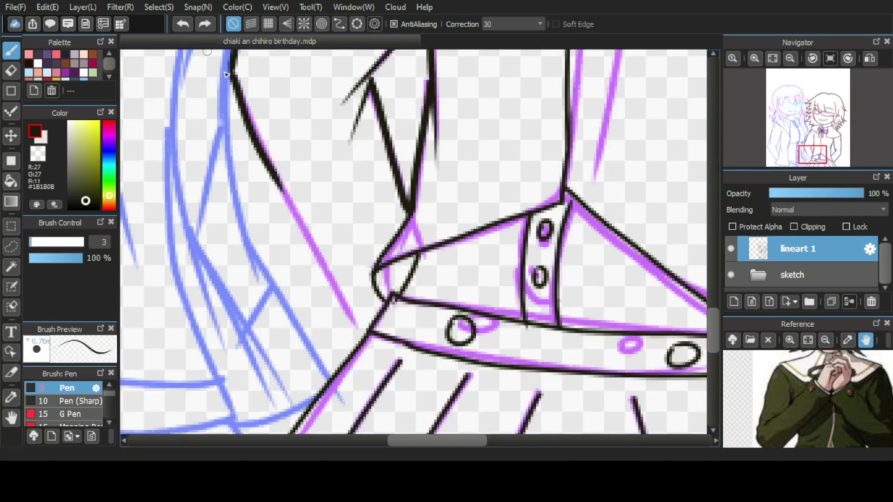
pyautogui.moveTo(274, 174); pyautogui.dragTo(363, 341)
# Add a new layer named lineart 2 below lineart 1, with the whole canvas in view.
pyautogui.click(790, 59)
pyautogui.click(790, 58)
pyautogui.click(734, 303)
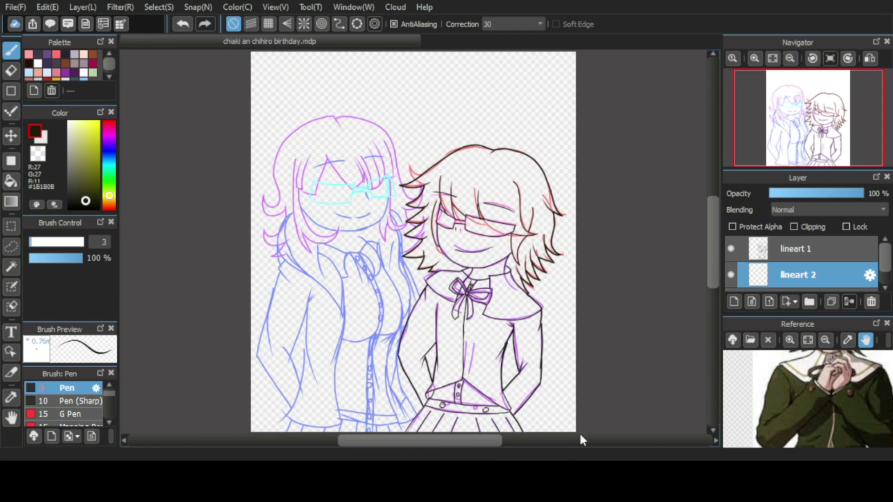
# Ink the left figure's glasses in dark grey with a 2 px pen, outlining both lenses and the bridge.
pyautogui.click(790, 340)
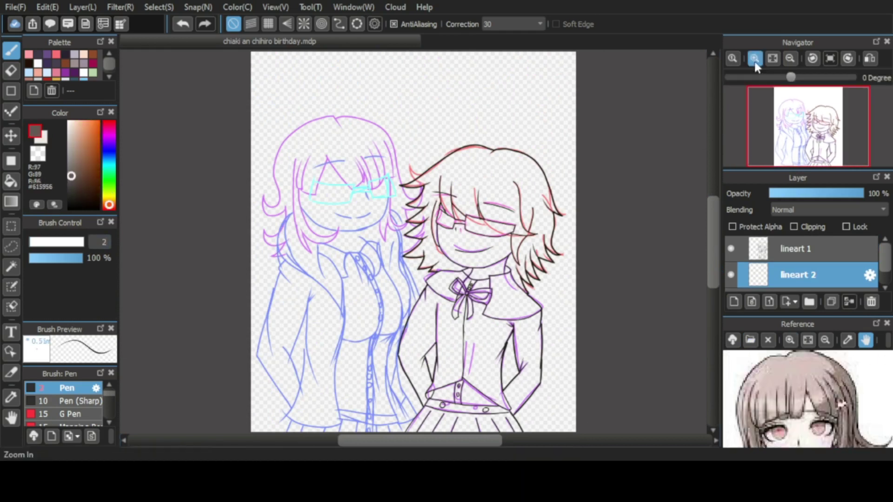
pyautogui.click(755, 59)
pyautogui.click(754, 58)
pyautogui.moveTo(273, 228)
pyautogui.mouseDown()
pyautogui.moveTo(267, 249)
pyautogui.moveTo(467, 342)
pyautogui.mouseUp()
pyautogui.moveTo(275, 228); pyautogui.dragTo(551, 261)
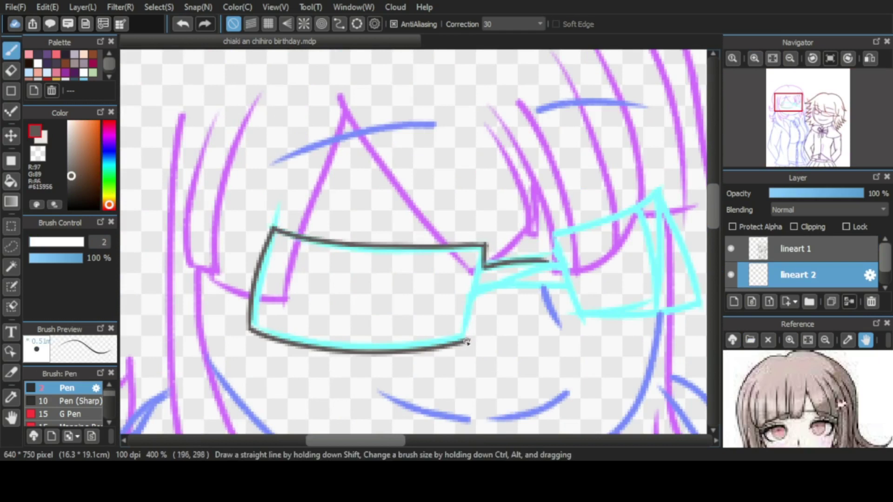
pyautogui.moveTo(467, 342)
pyautogui.mouseDown()
pyautogui.moveTo(551, 260)
pyautogui.moveTo(665, 223)
pyautogui.moveTo(564, 309)
pyautogui.mouseUp()
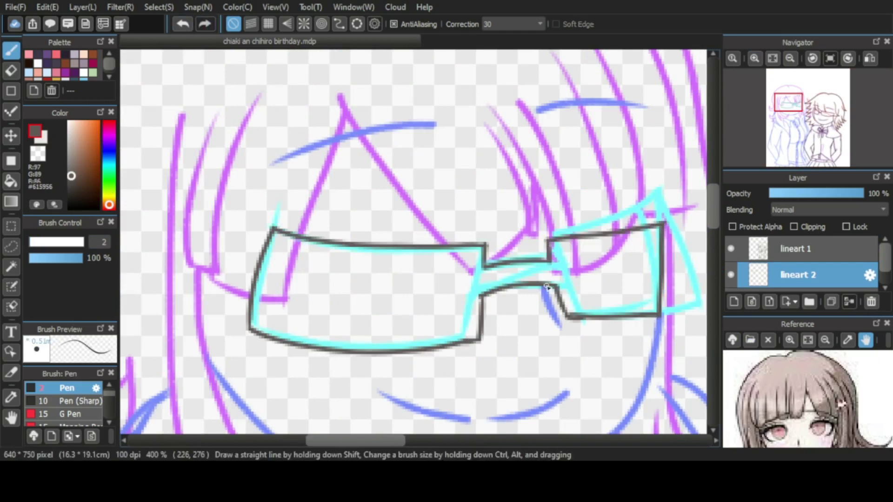
# Ink the left figure's smile and the eyebrow above the larger lens.
pyautogui.scroll(-2, 717, 259)
pyautogui.moveTo(342, 331); pyautogui.dragTo(517, 363)
pyautogui.moveTo(279, 93); pyautogui.dragTo(438, 69)
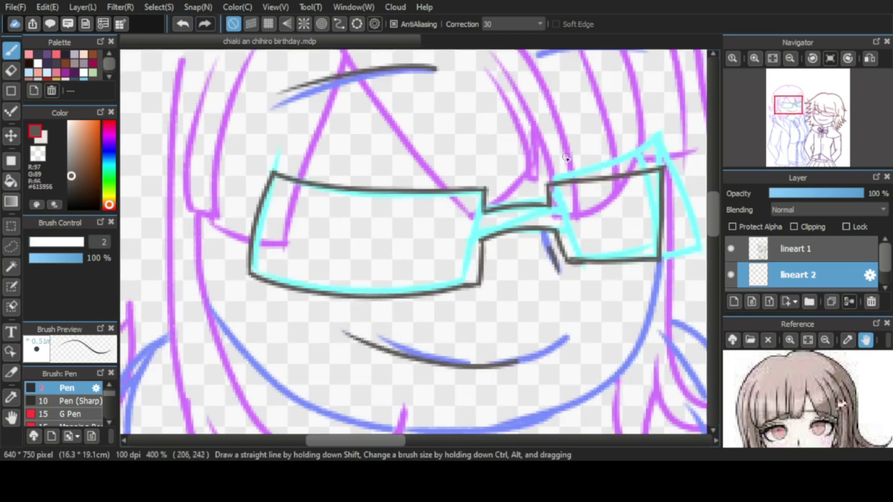
# Ink the fringe strands above the larger lens and the triangular gap over the forehead.
pyautogui.scroll(3, 566, 158)
pyautogui.moveTo(218, 156); pyautogui.dragTo(220, 315)
pyautogui.moveTo(258, 133); pyautogui.dragTo(219, 321)
pyautogui.moveTo(298, 279); pyautogui.dragTo(340, 139)
pyautogui.moveTo(342, 144); pyautogui.dragTo(446, 288)
# Ink the remaining fringe strands above the smaller lens, from the glasses bridge to the outer temple.
pyautogui.moveTo(486, 309); pyautogui.dragTo(523, 235)
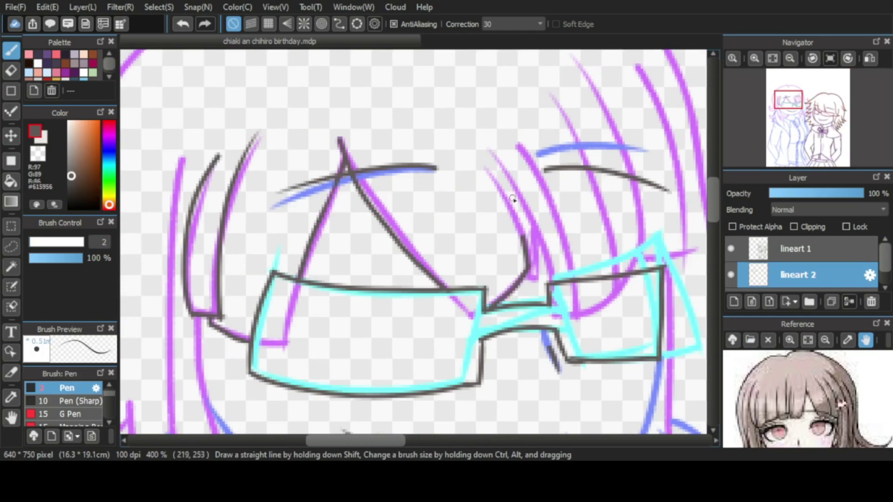
pyautogui.moveTo(495, 152); pyautogui.dragTo(529, 275)
pyautogui.moveTo(535, 153); pyautogui.dragTo(573, 278)
pyautogui.moveTo(573, 108); pyautogui.dragTo(605, 275)
pyautogui.moveTo(585, 73); pyautogui.dragTo(672, 278)
pyautogui.moveTo(647, 77); pyautogui.dragTo(689, 263)
# Ink the long side lock at the outer side of the face, with its curled end and pointed tip.
pyautogui.moveTo(385, 441); pyautogui.dragTo(344, 448)
pyautogui.moveTo(717, 200); pyautogui.dragTo(717, 230)
pyautogui.moveTo(602, 224); pyautogui.dragTo(530, 345)
pyautogui.scroll(-1, 446, 242)
pyautogui.moveTo(435, 52); pyautogui.dragTo(500, 368)
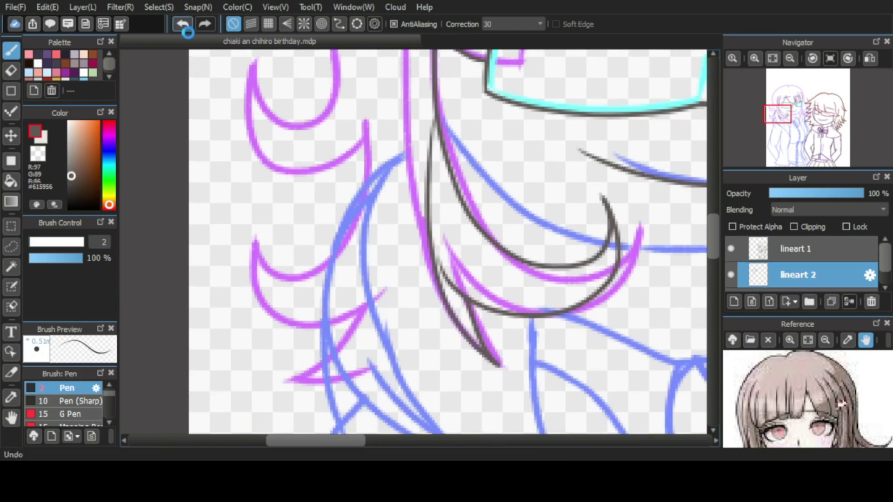
pyautogui.click(187, 31)
# Ink the side lock nearest the other figure, with its curl and the pointed strand beside the jaw.
pyautogui.scroll(5, 446, 242)
pyautogui.scroll(-3, 446, 242)
pyautogui.moveTo(409, 95); pyautogui.dragTo(478, 279)
pyautogui.moveTo(399, 298); pyautogui.dragTo(388, 416)
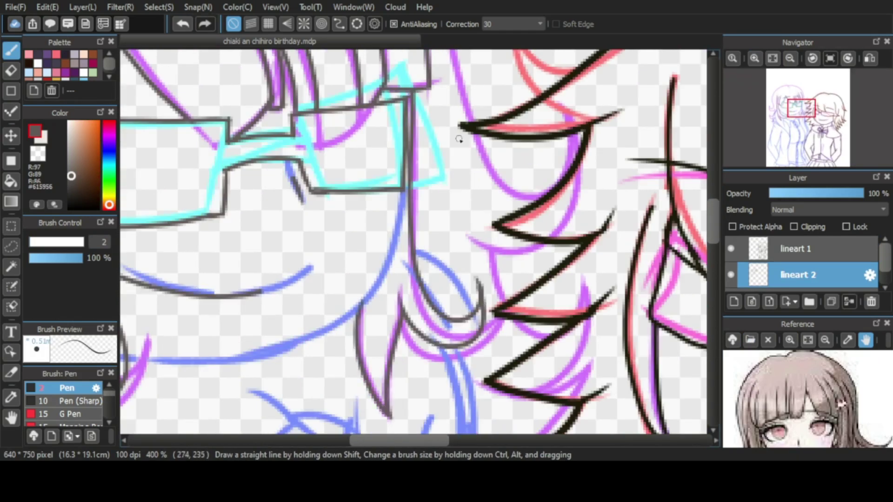
# Ink the hair strand falling over the outer shoulder, the jacket's crossing edge and the line below the side lock.
pyautogui.moveTo(718, 221)
pyautogui.mouseDown()
pyautogui.moveTo(717, 167)
pyautogui.moveTo(717, 237)
pyautogui.mouseUp()
pyautogui.moveTo(311, 241); pyautogui.dragTo(305, 366)
pyautogui.scroll(-3, 658, 293)
pyautogui.moveTo(310, 186); pyautogui.dragTo(500, 333)
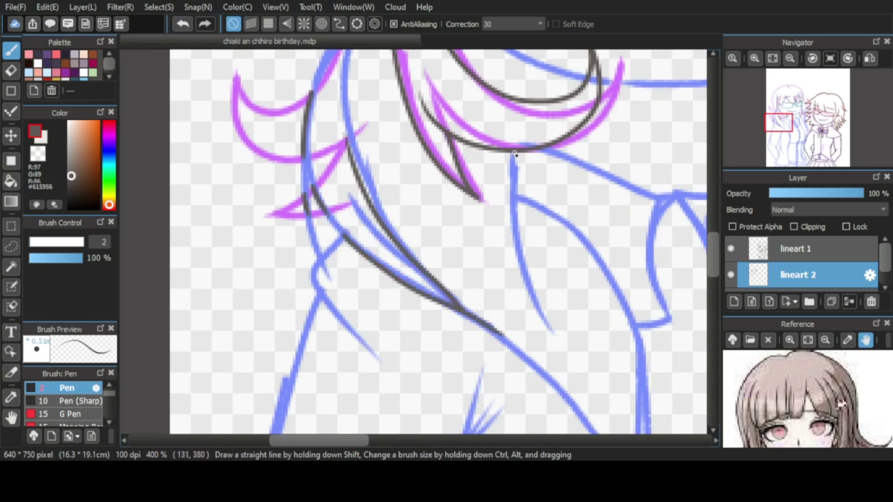
pyautogui.moveTo(515, 154); pyautogui.dragTo(553, 333)
pyautogui.scroll(-2, 351, 183)
pyautogui.scroll(2, 343, 249)
# Ink the neck lines using the rough sketch as a guide, with the lineart 2 layer selected.
pyautogui.click(794, 243)
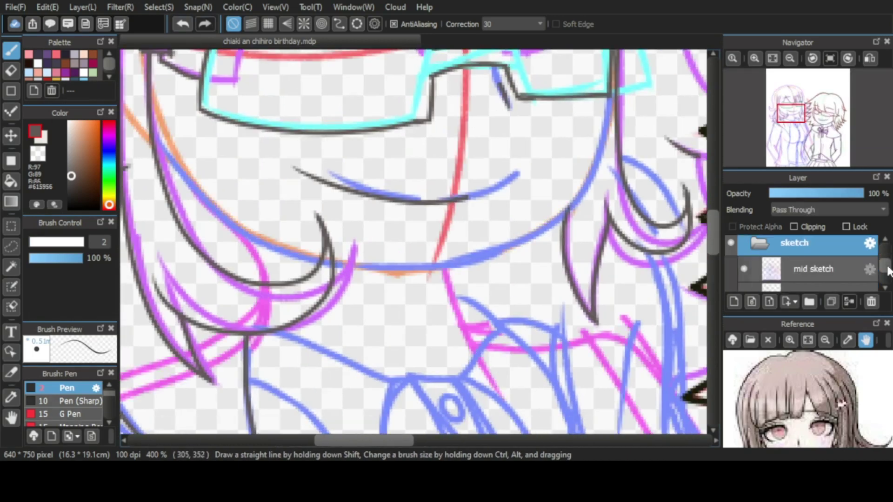
pyautogui.moveTo(888, 271); pyautogui.dragTo(886, 260)
pyautogui.click(799, 243)
pyautogui.scroll(1, 743, 259)
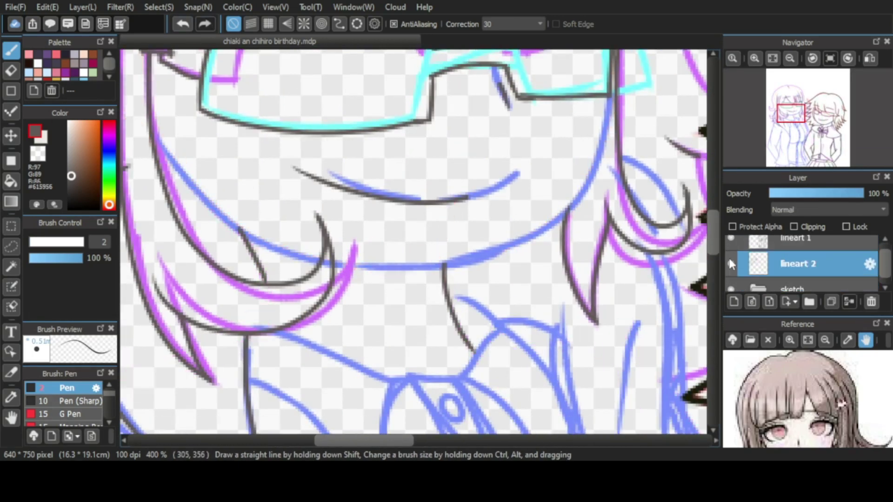
# Ink the jawline from the cheek around the chin to the curled side lock.
pyautogui.moveTo(156, 137); pyautogui.dragTo(241, 227)
pyautogui.hotkey('ctrl', 'z')
pyautogui.moveTo(611, 100)
pyautogui.mouseDown()
pyautogui.moveTo(391, 265)
pyautogui.moveTo(342, 274)
pyautogui.mouseUp()
pyautogui.press('e')
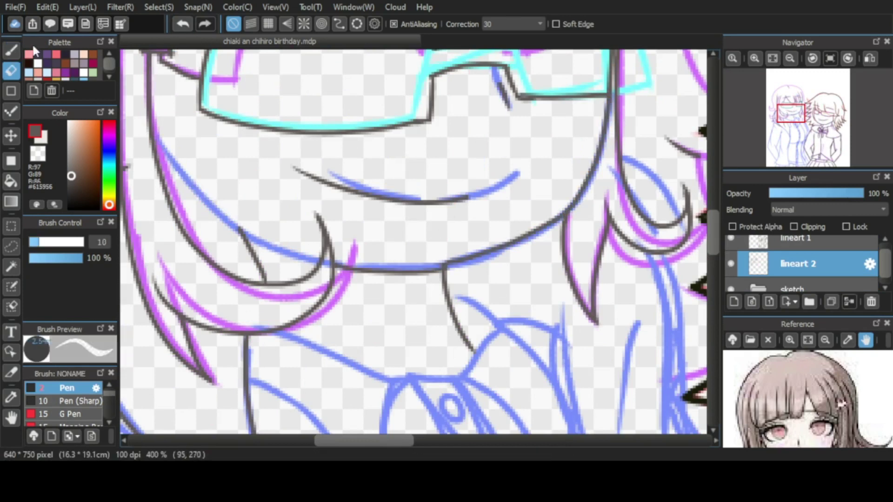
pyautogui.click(12, 50)
# Ink the jacket's open edge down across the chest and the shirt collar on the same side.
pyautogui.scroll(-5, 409, 242)
pyautogui.moveTo(228, 116); pyautogui.dragTo(384, 331)
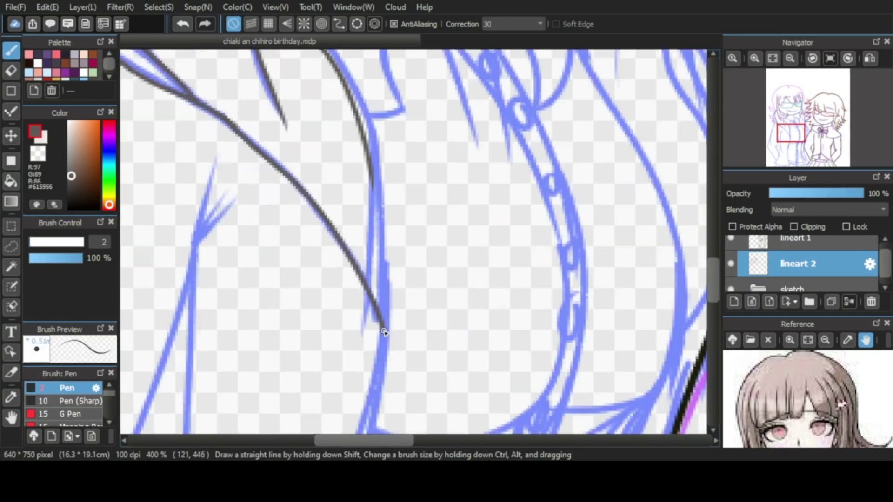
pyautogui.scroll(-4, 494, 50)
# Flip the canvas view horizontally and ink the other collar half, the top of the button placket and its first button.
pyautogui.press('h')
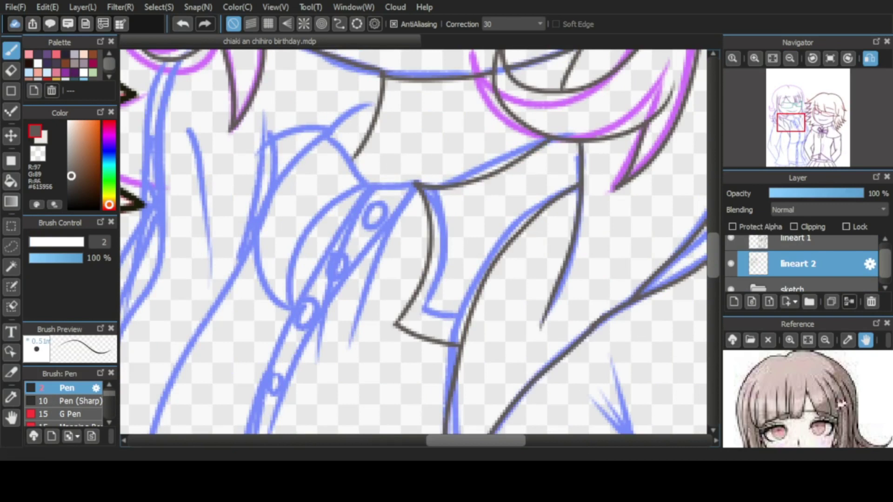
pyautogui.moveTo(365, 183); pyautogui.dragTo(324, 117)
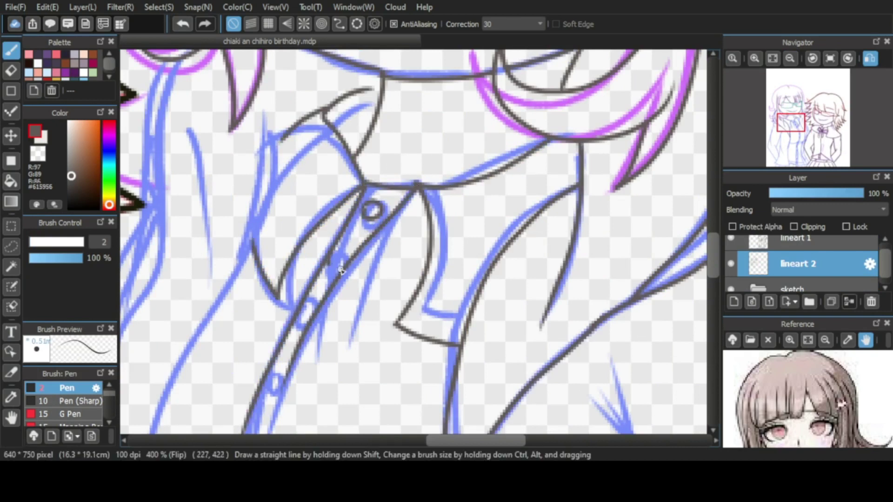
pyautogui.scroll(-1, 426, 227)
pyautogui.scroll(-3, 437, 250)
# Ink the chest's side contour, the curve beneath it and both edges of the button placket down to the waist.
pyautogui.moveTo(409, 145); pyautogui.dragTo(402, 328)
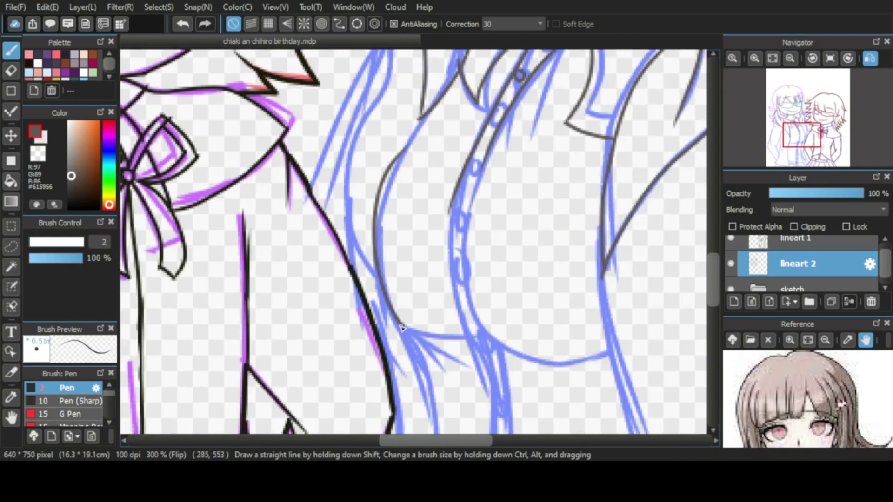
pyautogui.moveTo(456, 188); pyautogui.dragTo(488, 391)
pyautogui.scroll(-1, 466, 242)
pyautogui.scroll(-2, 465, 242)
pyautogui.moveTo(490, 227); pyautogui.dragTo(490, 395)
pyautogui.moveTo(509, 268); pyautogui.dragTo(510, 402)
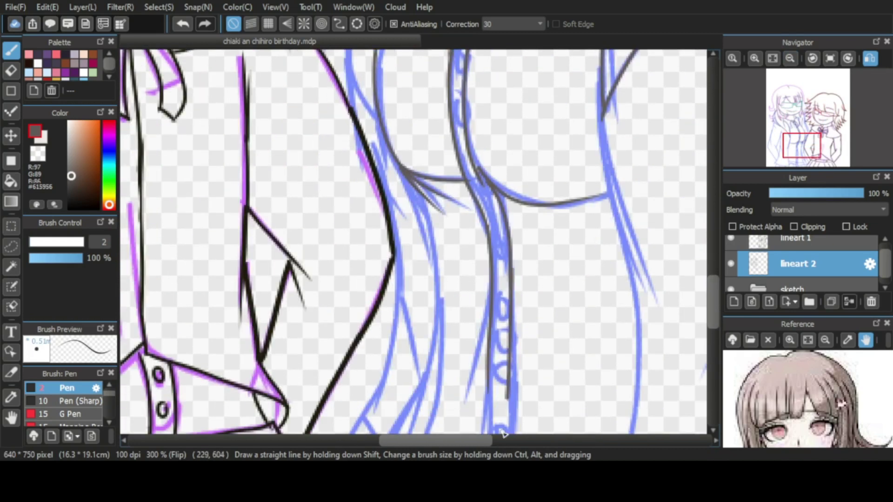
# Ink the small round buttons along the length of the shirt placket.
pyautogui.scroll(-3, 498, 279)
pyautogui.moveTo(487, 166); pyautogui.dragTo(486, 298)
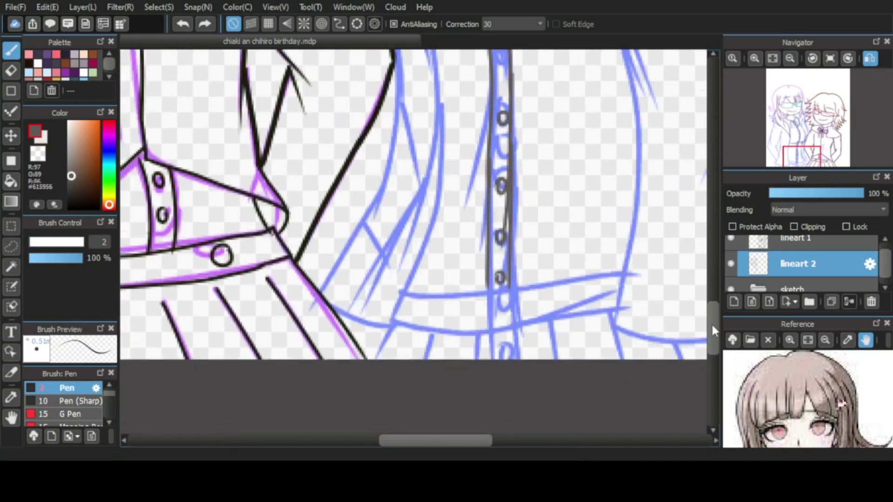
pyautogui.scroll(3, 503, 245)
pyautogui.scroll(3, 465, 233)
pyautogui.moveTo(461, 149); pyautogui.dragTo(491, 65)
# Ink the hair strand and the jacket edge beside the chest on the side facing the other figure.
pyautogui.scroll(3, 512, 209)
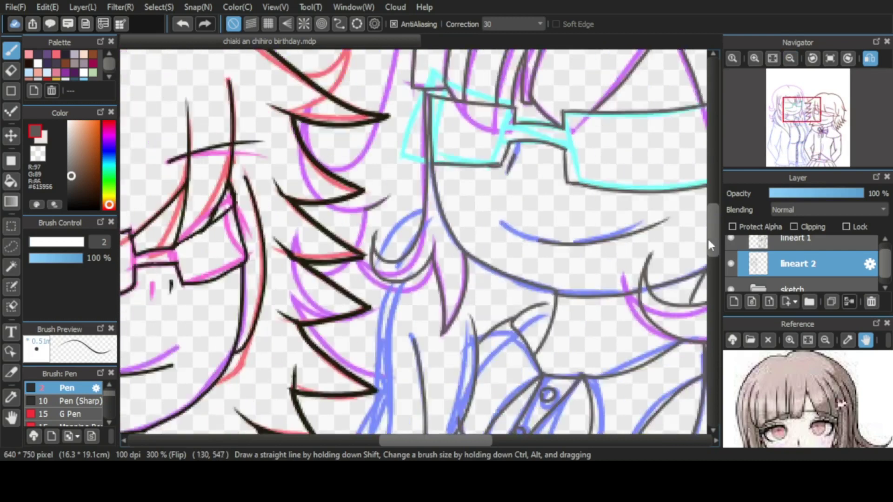
pyautogui.scroll(-2, 708, 237)
pyautogui.scroll(-3, 698, 247)
pyautogui.scroll(3, 650, 242)
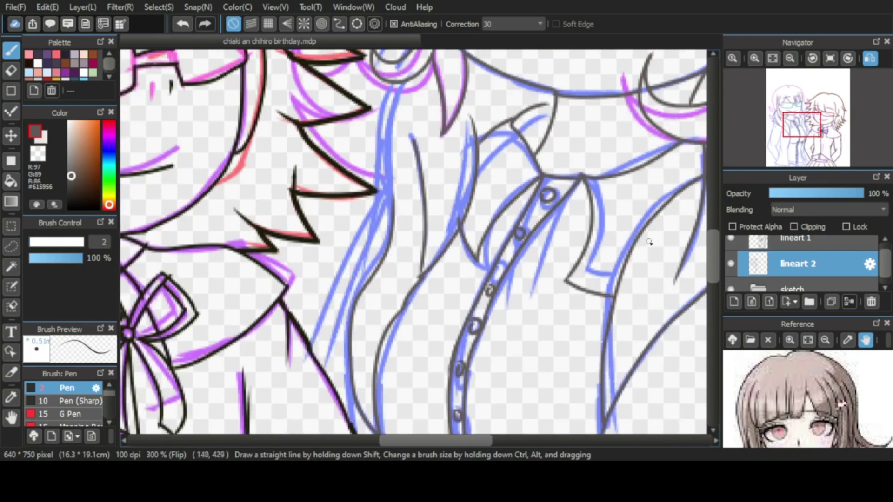
# Ink the inner sleeve edge, the shirt's hem band and the skirt pleats below it.
pyautogui.scroll(3, 719, 219)
pyautogui.scroll(-6, 719, 220)
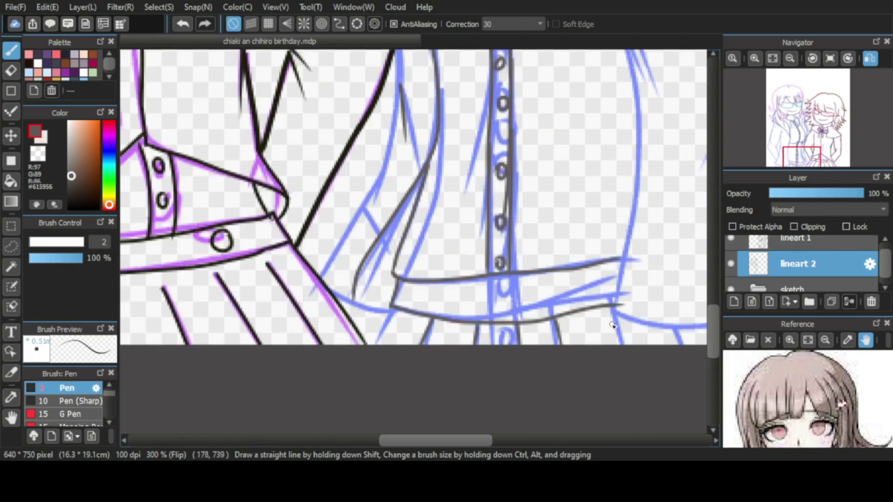
# Ink the fold lines on the outer arm's sleeve near the armpit and elbow.
pyautogui.hscroll(6, 444, 439)
pyautogui.scroll(3, 511, 256)
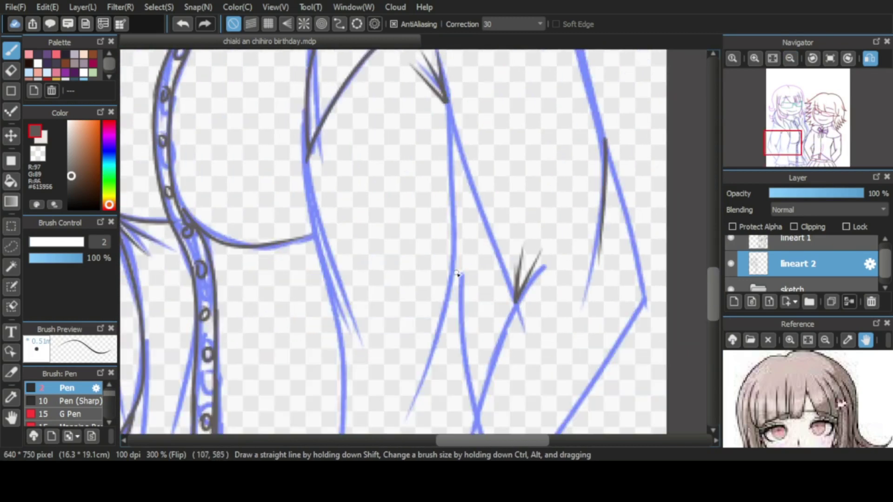
pyautogui.moveTo(457, 274); pyautogui.dragTo(419, 391)
pyautogui.scroll(3, 310, 197)
# Ink the shirt's outer side, the jacket's lower hem with its pleats, and the line beside the forearm.
pyautogui.scroll(-5, 349, 384)
pyautogui.moveTo(326, 186); pyautogui.dragTo(346, 358)
pyautogui.moveTo(321, 391); pyautogui.dragTo(518, 372)
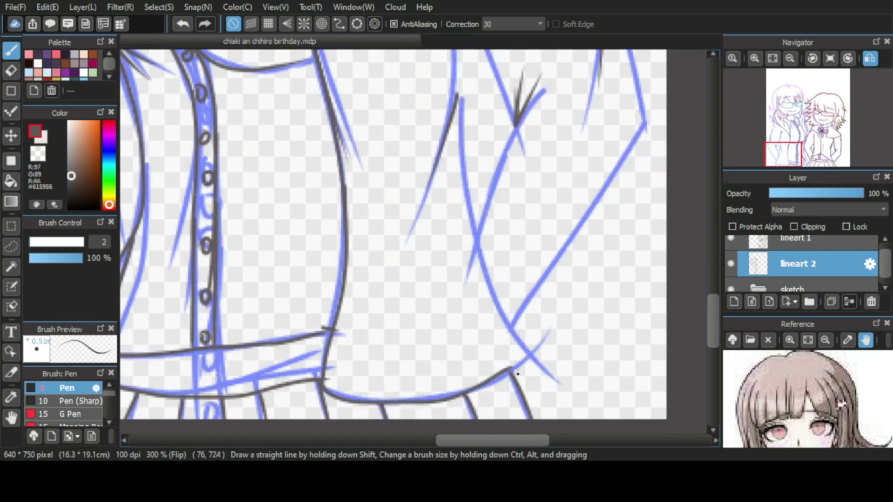
pyautogui.scroll(2, 419, 279)
pyautogui.moveTo(475, 295); pyautogui.dragTo(514, 389)
# Set the pen size to 3 and ink the lower curl of the outer hair above the shoulder.
pyautogui.scroll(10, 695, 278)
pyautogui.scroll(-5, 737, 280)
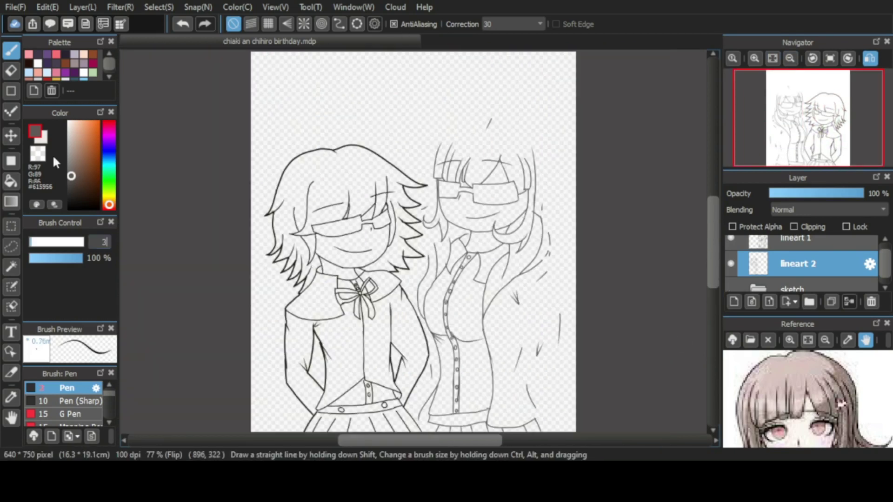
pyautogui.scroll(5, 734, 82)
pyautogui.scroll(2, 458, 217)
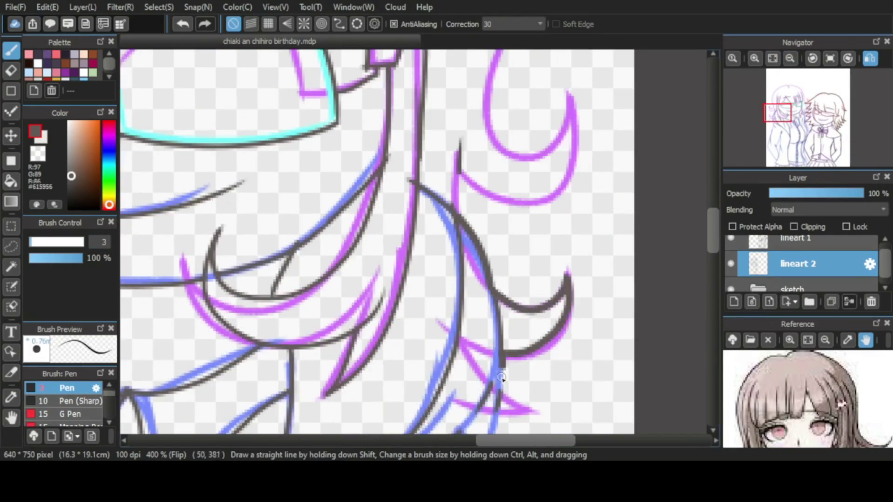
# Ink the pointed hair tip, the shoulder and the outer arm's contours down past the elbow.
pyautogui.scroll(-5, 501, 378)
pyautogui.press('[')
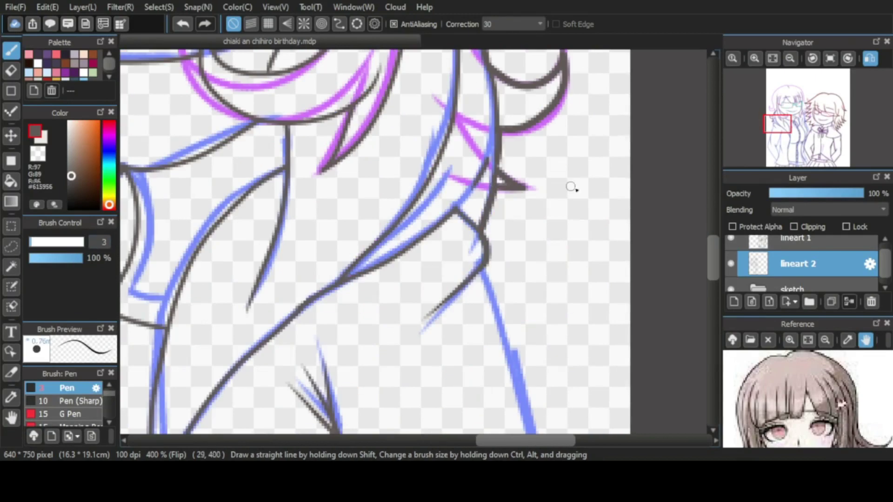
pyautogui.scroll(-9, 573, 189)
pyautogui.scroll(-8, 366, 140)
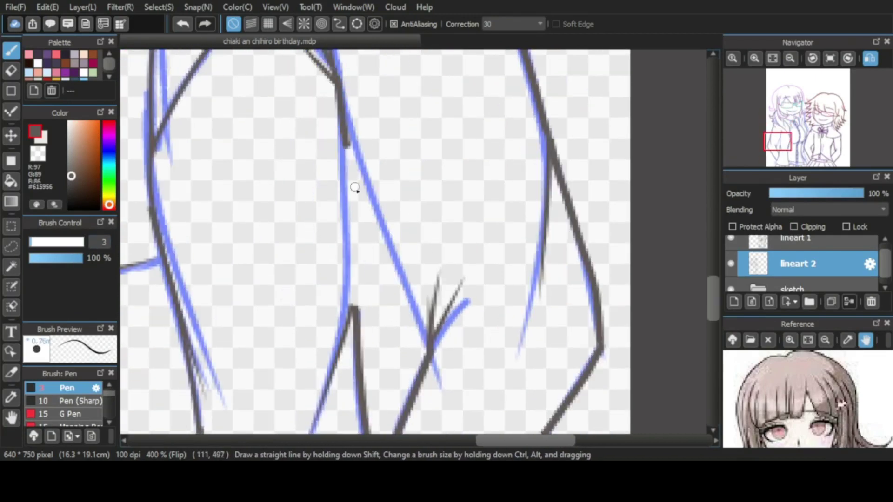
# Erase the stray lower sleeve stroke and ink the jacket's edge down to the skirt beside the other figure.
pyautogui.scroll(7, 388, 186)
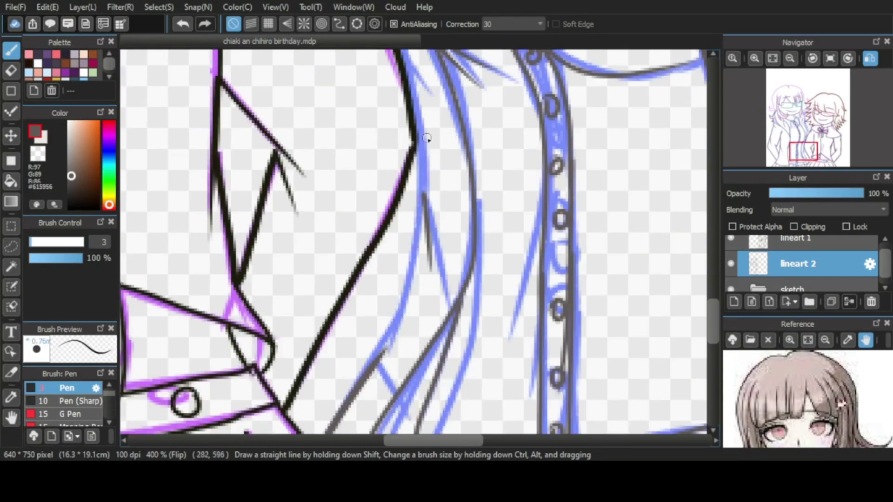
pyautogui.scroll(-4, 354, 232)
pyautogui.press('e')
pyautogui.moveTo(333, 278); pyautogui.dragTo(359, 200)
pyautogui.press('b')
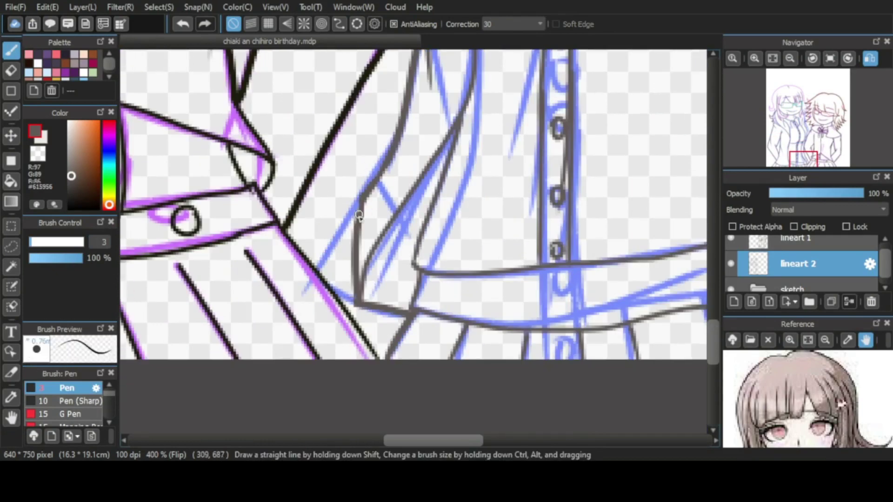
# Ink the hair curls between the two figures and the head's outline up to the parting.
pyautogui.moveTo(714, 342); pyautogui.dragTo(713, 221)
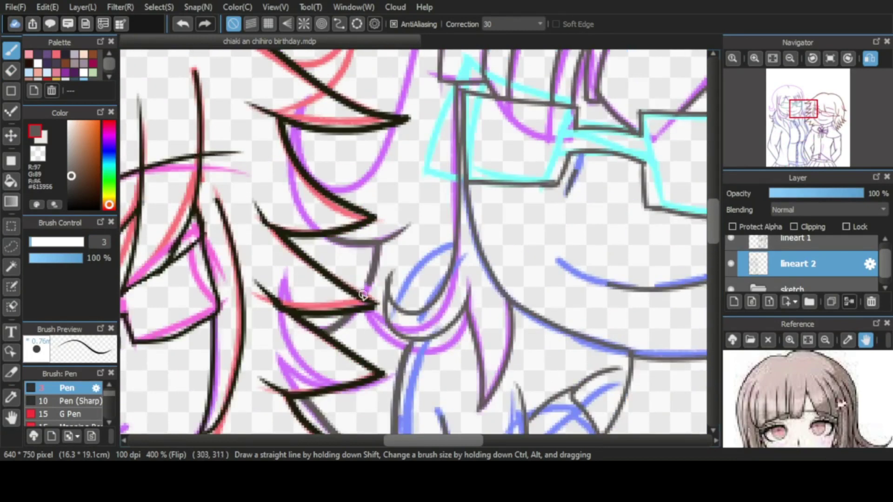
pyautogui.scroll(5, 362, 294)
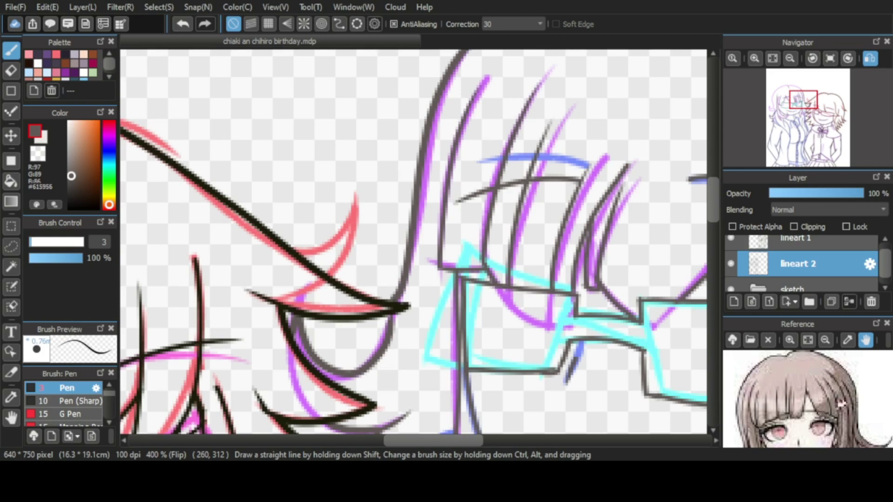
pyautogui.scroll(5, 342, 168)
pyautogui.hscroll(5, 341, 168)
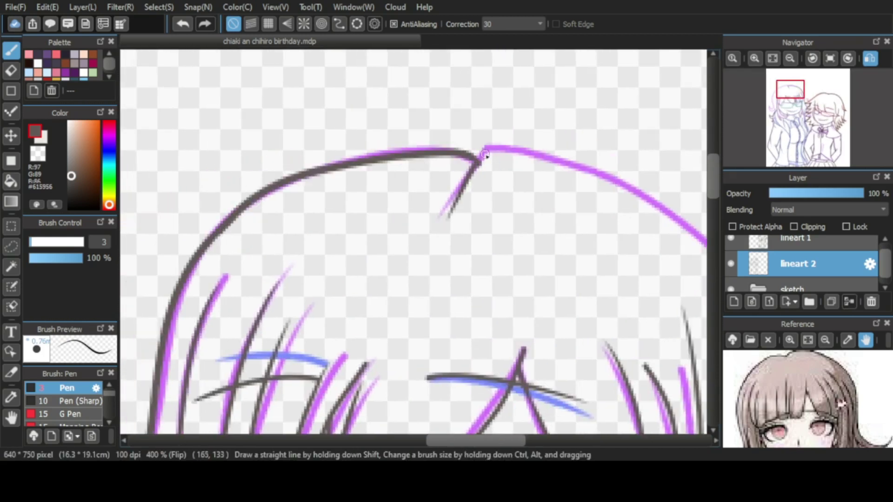
# Ink the other half of the head's outline from the parting down to the curled hair ends.
pyautogui.moveTo(485, 156); pyautogui.dragTo(704, 241)
pyautogui.hscroll(5, 651, 219)
pyautogui.press('e')
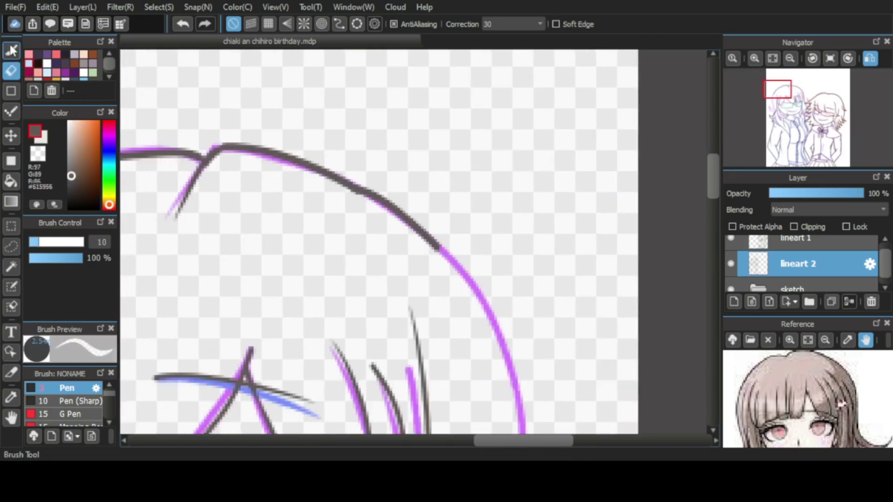
pyautogui.press('b')
pyautogui.scroll(-5, 379, 241)
pyautogui.moveTo(533, 103); pyautogui.dragTo(498, 295)
pyautogui.moveTo(479, 240); pyautogui.dragTo(582, 349)
pyautogui.scroll(-5, 379, 242)
# Hide the sketch folder with the whole canvas in view.
pyautogui.click(789, 58)
pyautogui.click(731, 289)
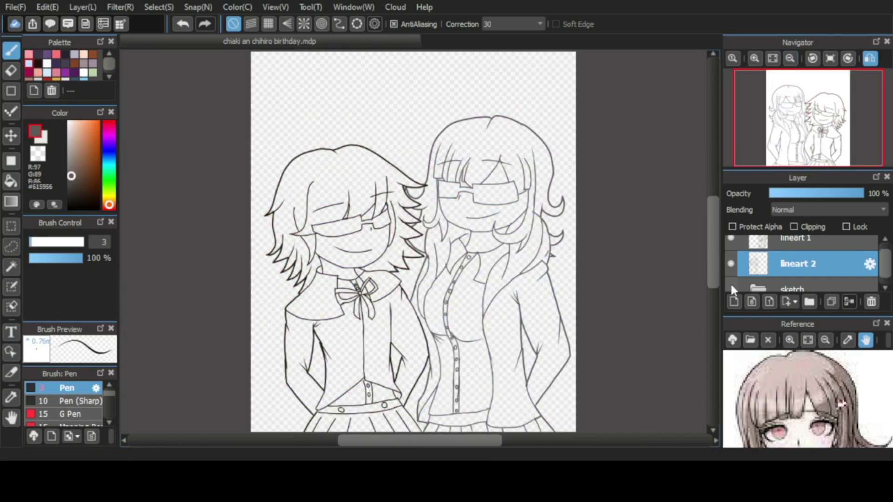
pyautogui.click(731, 289)
pyautogui.click(732, 289)
# Sample both lineart colours, blend them with a gradient to pick the mid-tone #423D35, and undo the gradient.
pyautogui.click(755, 58)
pyautogui.click(773, 58)
pyautogui.scroll(3, 384, 227)
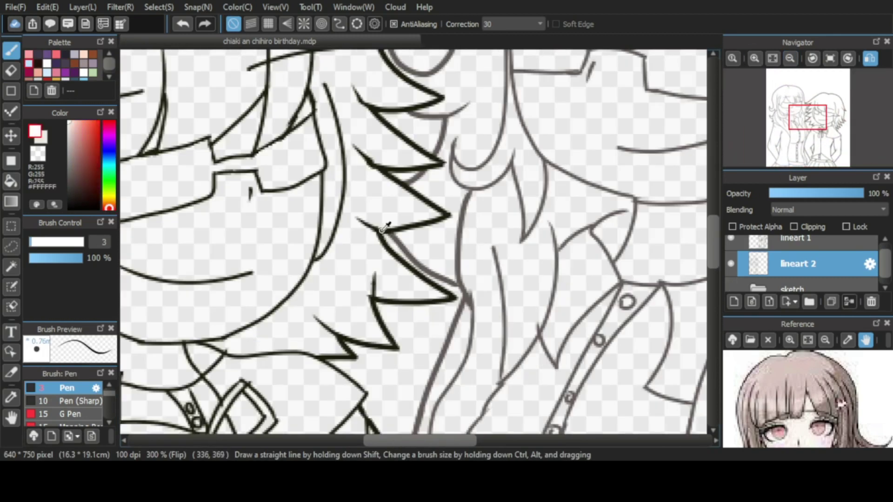
pyautogui.keyDown('alt'); pyautogui.click(444, 113); pyautogui.keyUp('alt')
pyautogui.click(773, 58)
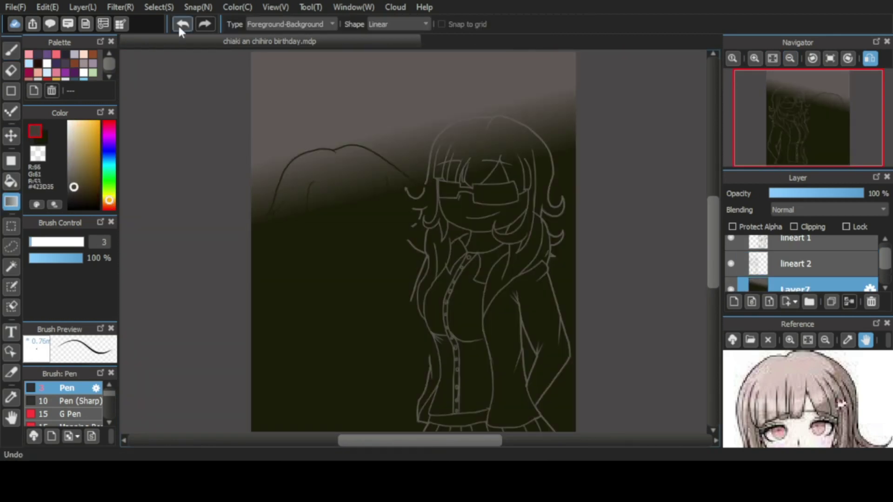
pyautogui.click(182, 24)
# Protect the alpha of the lineart 2 layer and recolour linework in #423D35 with a size 50 pen.
pyautogui.moveTo(885, 256); pyautogui.dragTo(885, 272)
pyautogui.click(810, 274)
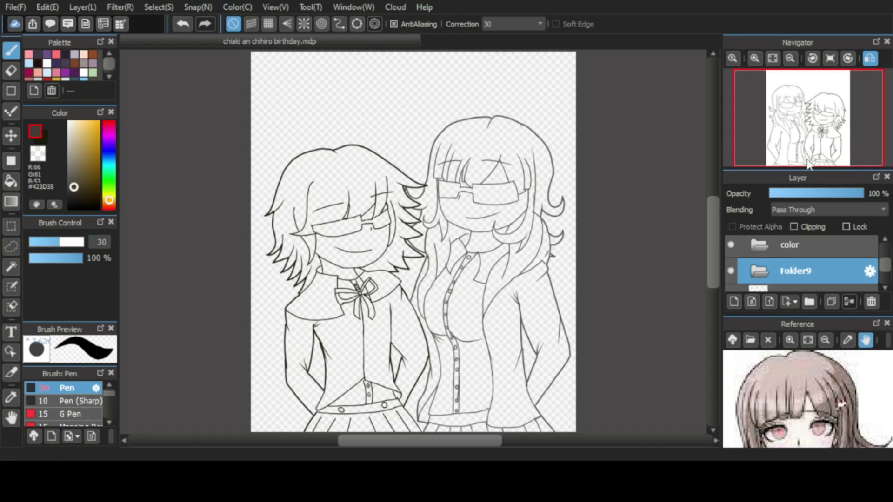
pyautogui.click(817, 273)
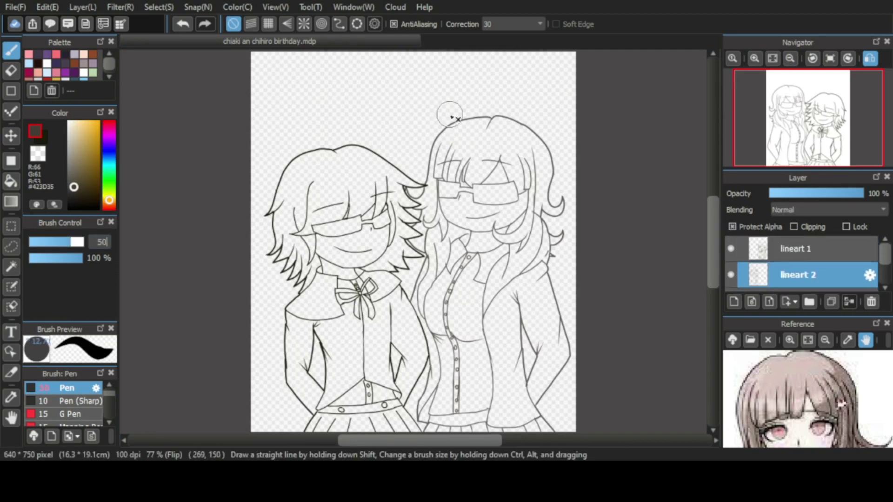
pyautogui.click(800, 249)
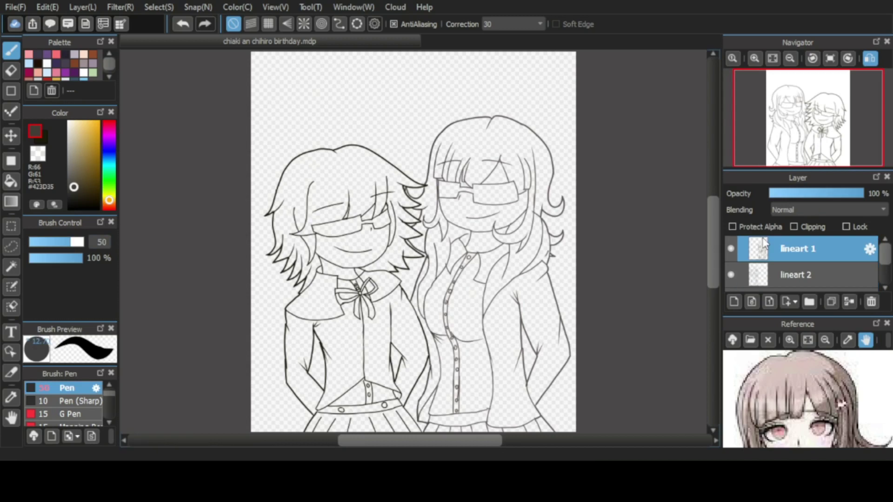
# Organise the colouring layers with a chihito folder inside the color folder, containing a glasses layer.
pyautogui.click(810, 302)
pyautogui.moveTo(800, 275); pyautogui.dragTo(792, 258)
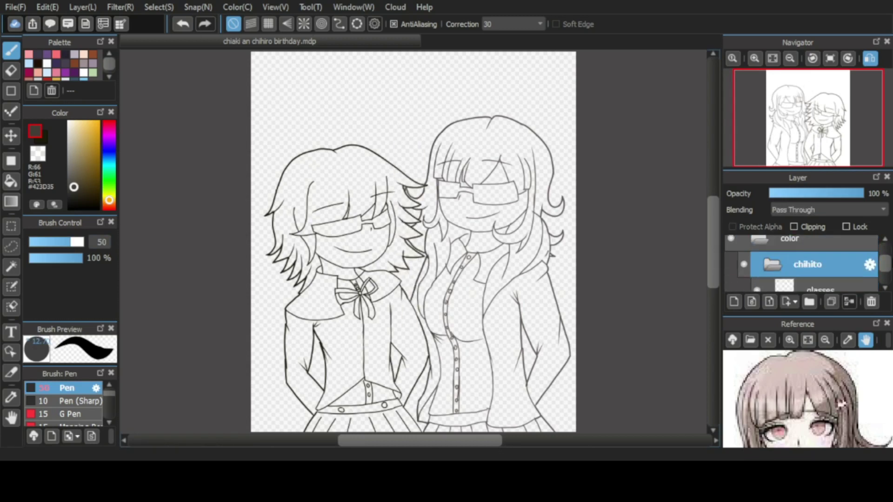
pyautogui.click(819, 286)
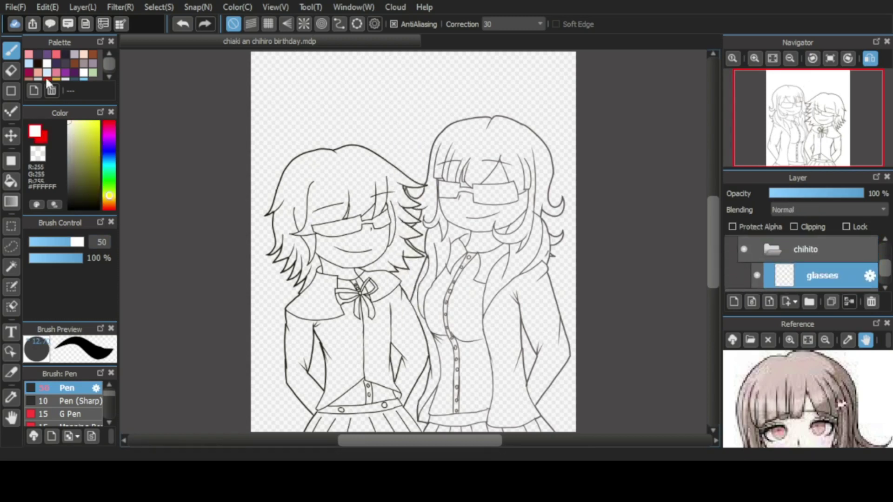
# Paint the small lens and bridge of the short-haired figure's glasses in red #FF0000 with a size 5 pen.
pyautogui.click(109, 122)
pyautogui.click(34, 242)
pyautogui.scroll(5, 325, 223)
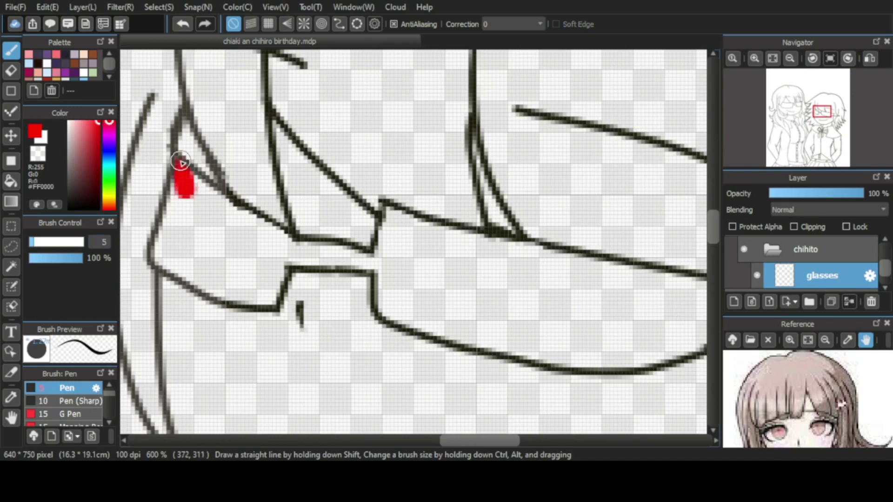
pyautogui.moveTo(181, 161)
pyautogui.mouseDown()
pyautogui.moveTo(181, 270)
pyautogui.moveTo(250, 294)
pyautogui.moveTo(210, 198)
pyautogui.moveTo(175, 237)
pyautogui.moveTo(263, 228)
pyautogui.moveTo(254, 267)
pyautogui.mouseUp()
pyautogui.moveTo(344, 263)
pyautogui.mouseDown()
pyautogui.moveTo(367, 263)
pyautogui.moveTo(425, 229)
pyautogui.moveTo(482, 252)
pyautogui.moveTo(394, 304)
pyautogui.moveTo(449, 333)
pyautogui.moveTo(541, 311)
pyautogui.moveTo(519, 286)
pyautogui.moveTo(482, 303)
pyautogui.mouseUp()
# Fill the large lens of the glasses with red, from its outline inward.
pyautogui.hscroll(5, 512, 293)
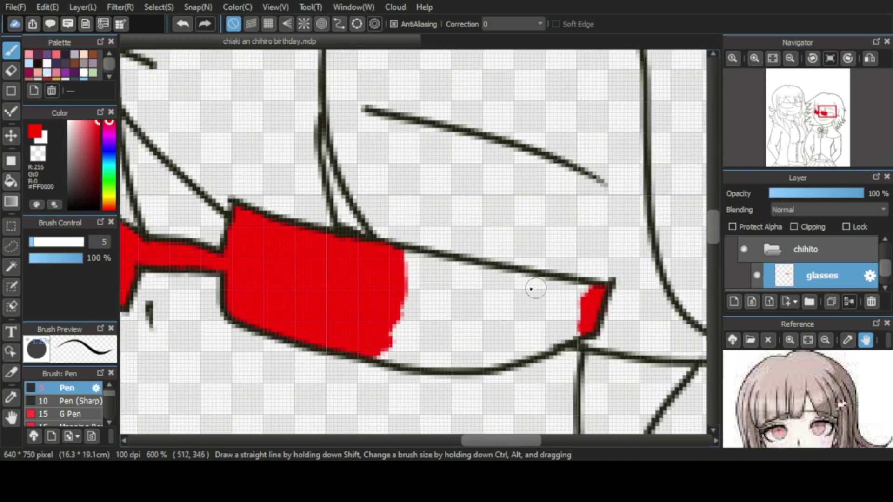
pyautogui.moveTo(413, 261)
pyautogui.mouseDown()
pyautogui.moveTo(549, 286)
pyautogui.moveTo(387, 354)
pyautogui.mouseUp()
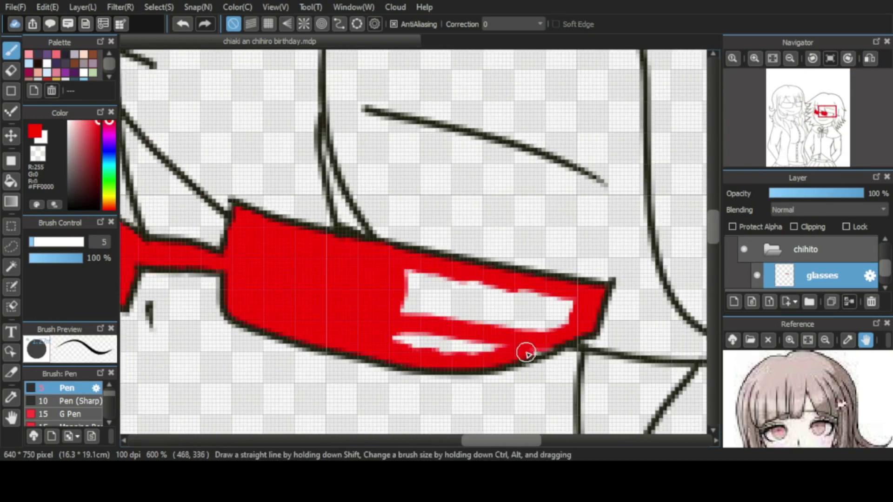
pyautogui.moveTo(526, 353)
pyautogui.mouseDown()
pyautogui.moveTo(545, 330)
pyautogui.moveTo(463, 284)
pyautogui.mouseUp()
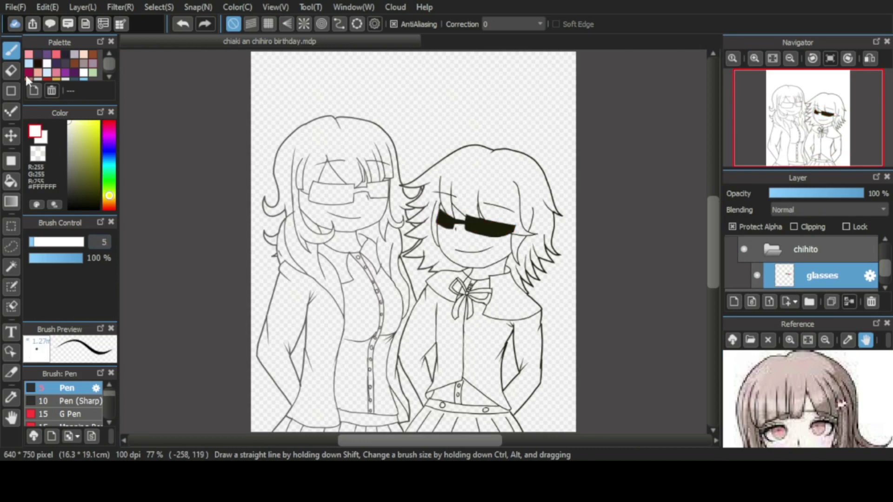
# Touch up the outer end of the dark glasses with the size 5 pen and undo the last stroke.
pyautogui.scroll(5, 549, 153)
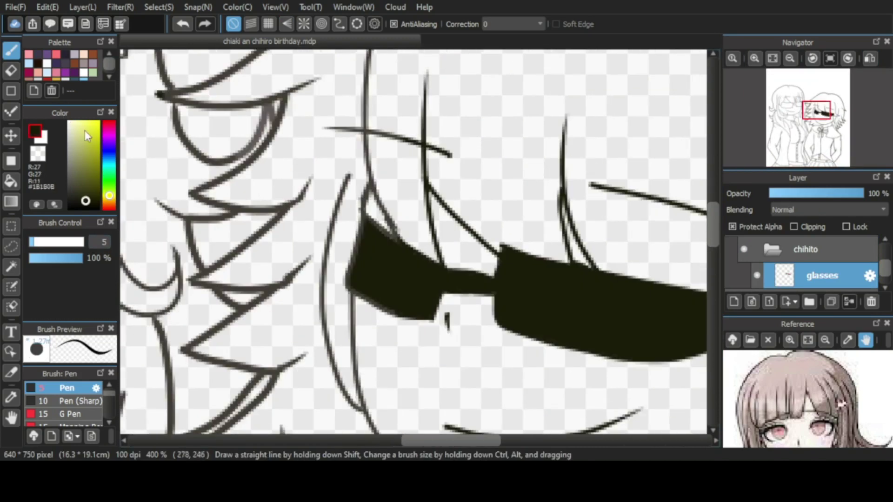
pyautogui.hscroll(3, 441, 428)
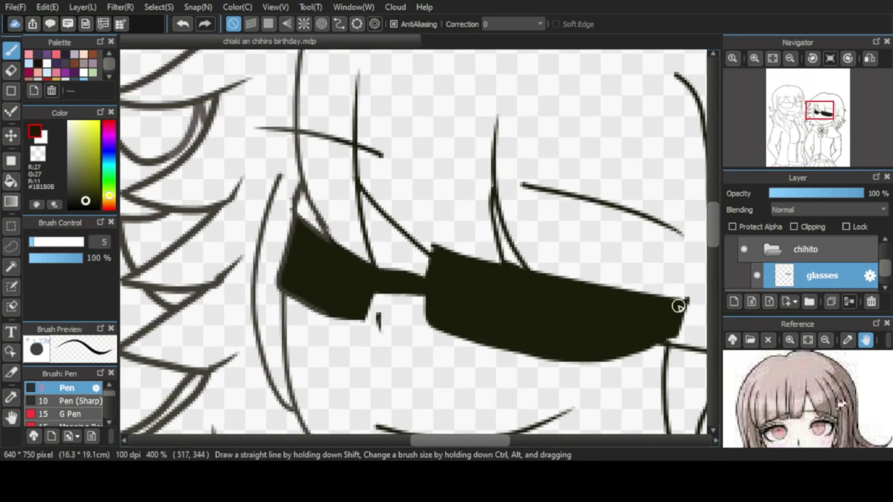
pyautogui.hotkey('ctrl', 'z')
pyautogui.press('u')
pyautogui.press('b')
# Paint the bow's knot and both hanging ribbon tails red on the bow layer, erasing spill over the outlines.
pyautogui.click(472, 284)
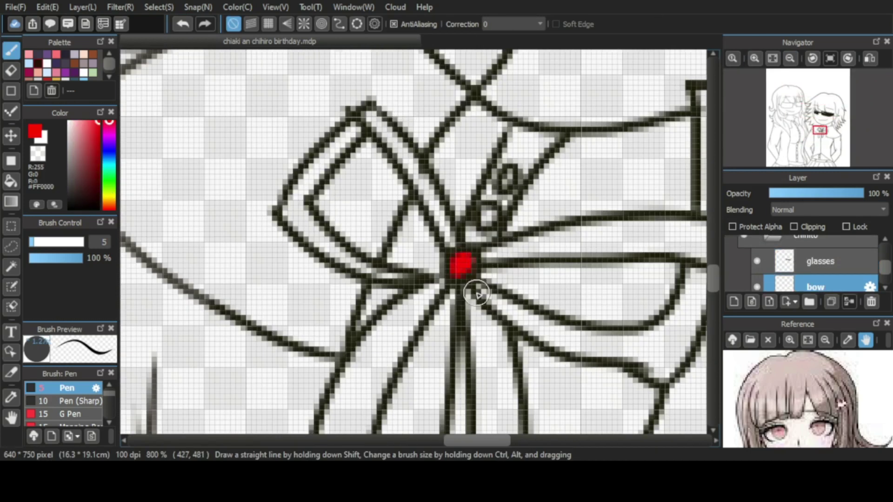
pyautogui.moveTo(477, 293)
pyautogui.mouseDown()
pyautogui.moveTo(489, 399)
pyautogui.moveTo(516, 298)
pyautogui.mouseUp()
pyautogui.scroll(-3, 488, 399)
pyautogui.press('e')
pyautogui.press('b')
pyautogui.moveTo(438, 139)
pyautogui.mouseDown()
pyautogui.moveTo(384, 189)
pyautogui.moveTo(354, 362)
pyautogui.mouseUp()
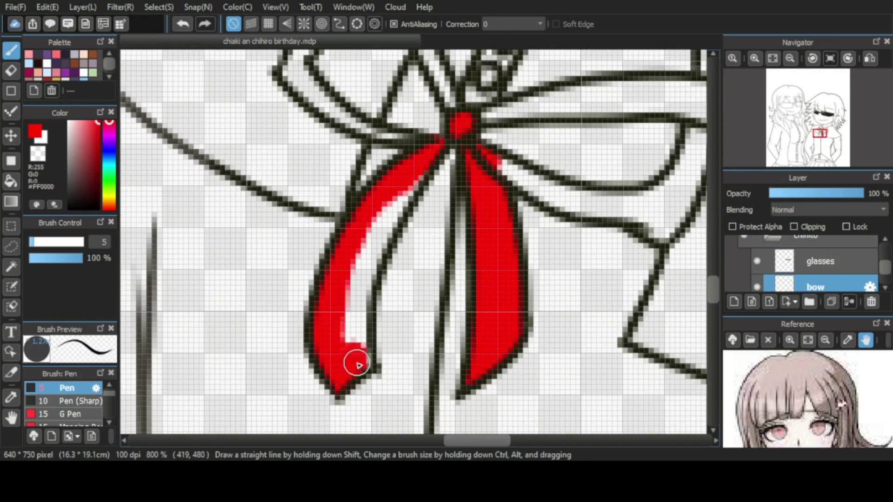
pyautogui.press('e')
pyautogui.moveTo(386, 195)
pyautogui.mouseDown()
pyautogui.moveTo(365, 321)
pyautogui.moveTo(365, 272)
pyautogui.mouseUp()
pyautogui.press('b')
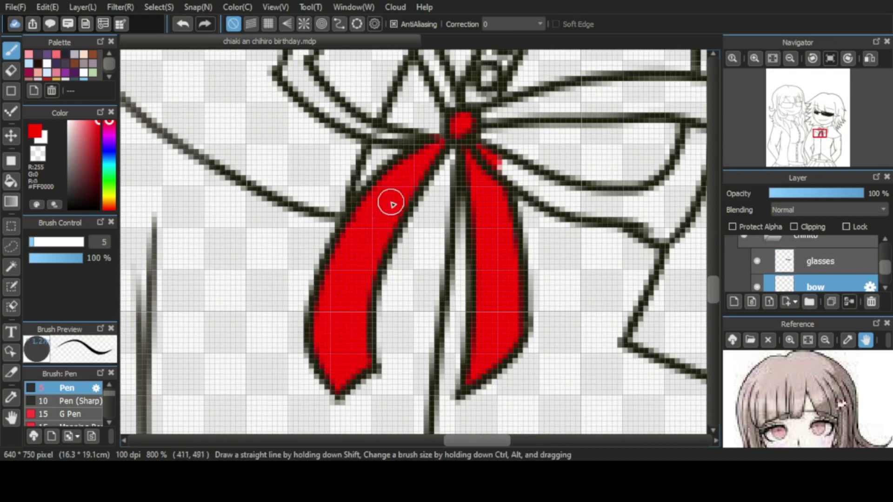
# Paint the bow's wide loop red, covering its lower band, outer corner and upper band.
pyautogui.hscroll(3, 390, 204)
pyautogui.moveTo(325, 153); pyautogui.dragTo(375, 191)
pyautogui.moveTo(458, 207)
pyautogui.mouseDown()
pyautogui.moveTo(487, 197)
pyautogui.moveTo(515, 144)
pyautogui.mouseUp()
pyautogui.scroll(3, 368, 207)
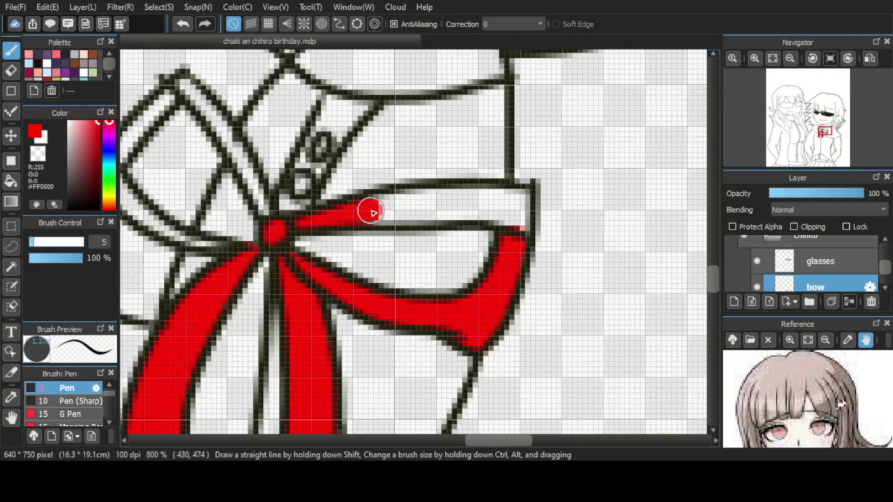
pyautogui.moveTo(369, 208)
pyautogui.mouseDown()
pyautogui.moveTo(520, 215)
pyautogui.moveTo(417, 199)
pyautogui.moveTo(462, 321)
pyautogui.mouseUp()
# Paint the bow's narrow pointed loop red on all sides and erase the spill along its edges.
pyautogui.hscroll(-4, 462, 321)
pyautogui.moveTo(409, 113); pyautogui.dragTo(489, 245)
pyautogui.press('e')
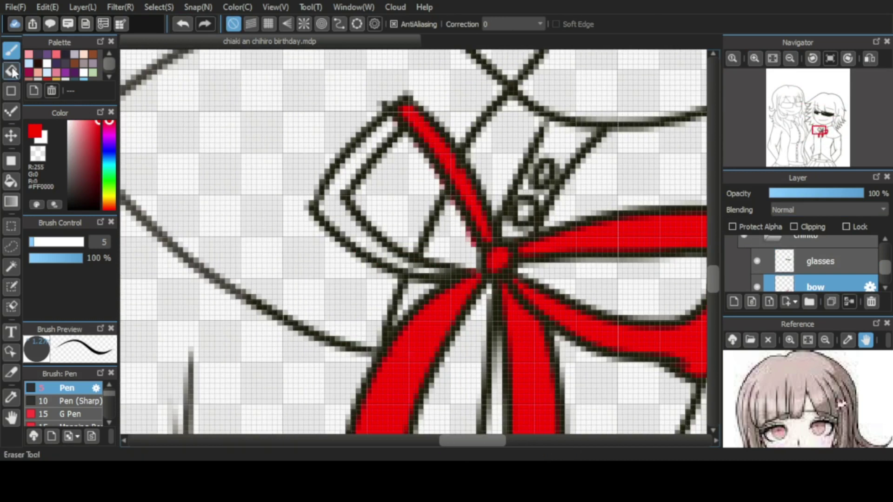
pyautogui.moveTo(447, 186); pyautogui.dragTo(419, 223)
pyautogui.press('b')
pyautogui.moveTo(390, 114)
pyautogui.mouseDown()
pyautogui.moveTo(371, 245)
pyautogui.moveTo(460, 269)
pyautogui.moveTo(425, 333)
pyautogui.moveTo(451, 345)
pyautogui.mouseUp()
pyautogui.press('e')
pyautogui.press('b')
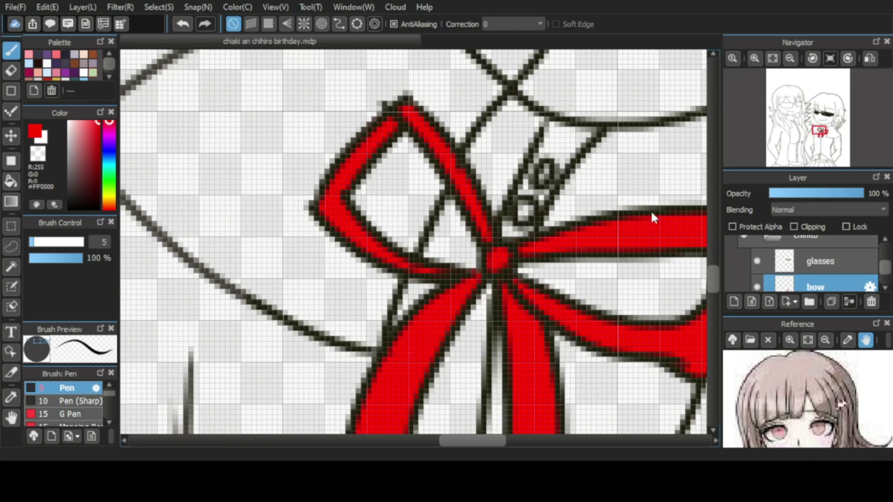
# Protect the bow layer's alpha and recolour the whole bow in #413F23, sampled from the reference image.
pyautogui.hotkey('ctrl', '-')
pyautogui.click(733, 227)
pyautogui.keyDown('alt'); pyautogui.click(475, 198); pyautogui.keyUp('alt')
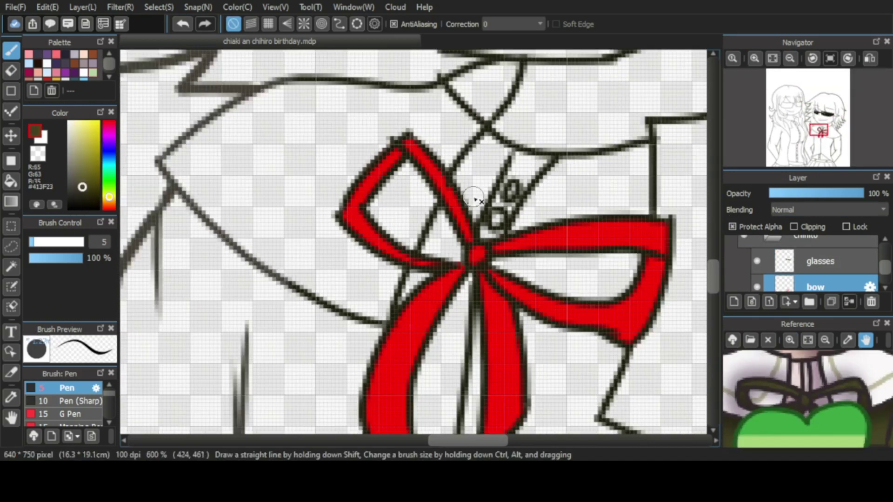
pyautogui.moveTo(707, 261); pyautogui.dragTo(535, 297)
pyautogui.scroll(-2, 208, 128)
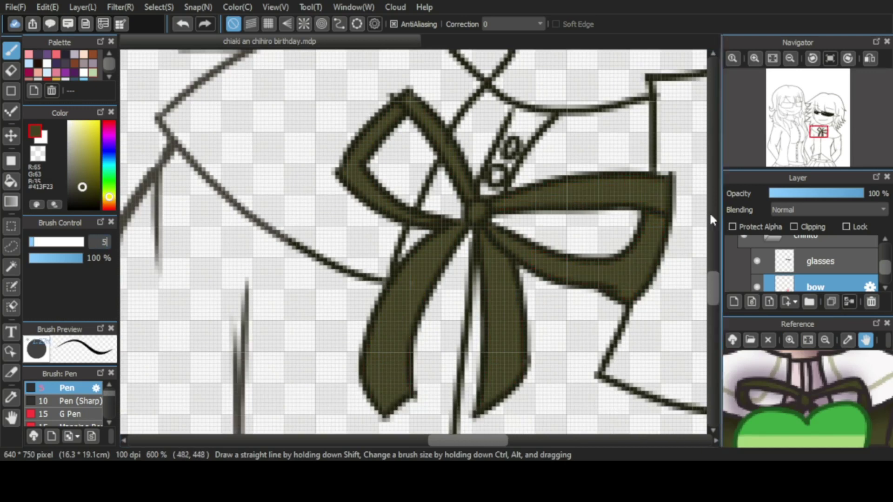
# Paint the upper part of the scarf half nearest the other figure red on the scarf layer, including inside the bow loop.
pyautogui.hotkey('ctrl', '-')
pyautogui.hotkey('ctrl', '-')
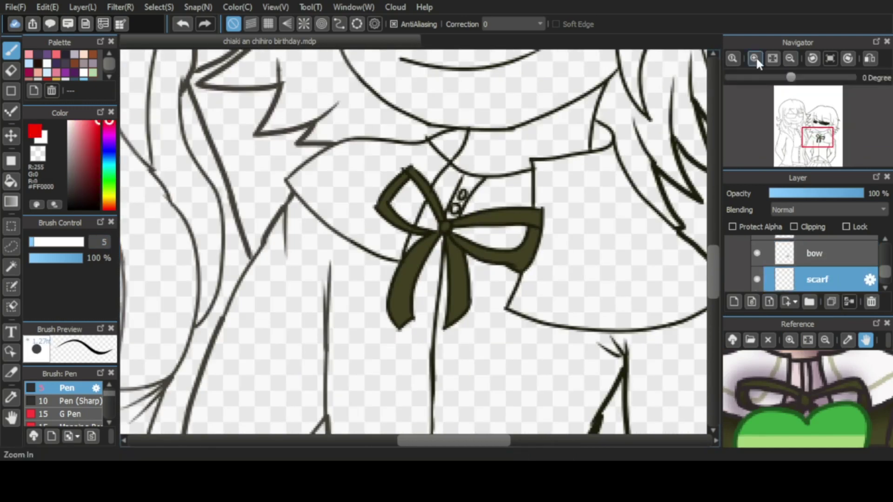
pyautogui.click(756, 57)
pyautogui.moveTo(288, 151)
pyautogui.mouseDown()
pyautogui.moveTo(256, 166)
pyautogui.moveTo(391, 155)
pyautogui.moveTo(405, 205)
pyautogui.mouseUp()
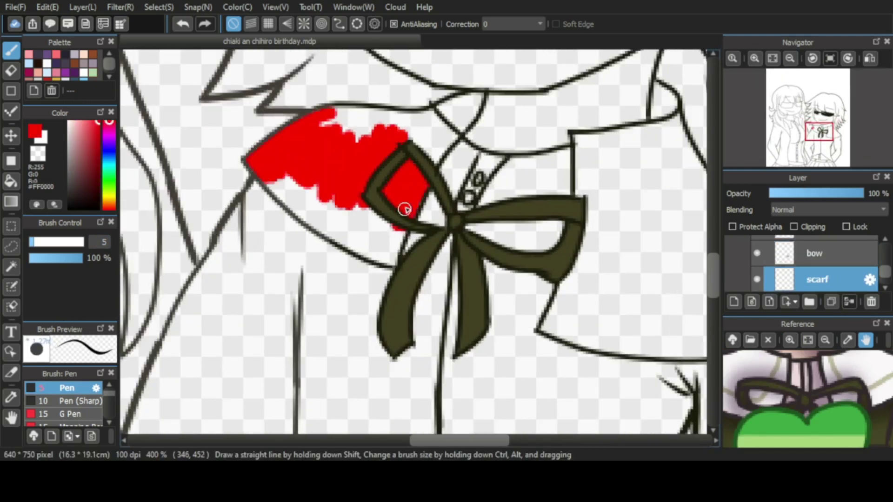
pyautogui.click(755, 58)
pyautogui.click(755, 58)
pyautogui.moveTo(489, 223); pyautogui.dragTo(409, 321)
pyautogui.press('e')
pyautogui.press('b')
pyautogui.moveTo(419, 265)
pyautogui.mouseDown()
pyautogui.moveTo(289, 273)
pyautogui.moveTo(409, 284)
pyautogui.mouseUp()
# Fill the remaining lower part of that scarf half with red down to its outline.
pyautogui.scroll(-5, 170, 159)
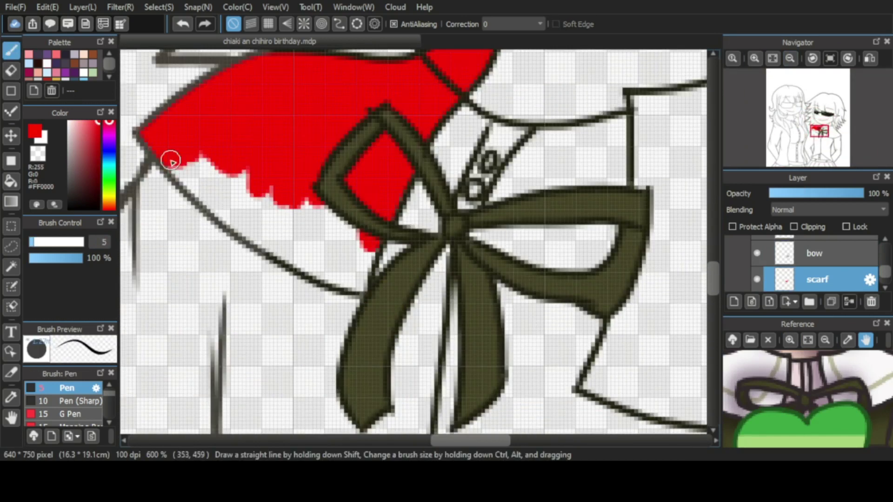
pyautogui.moveTo(170, 159)
pyautogui.mouseDown()
pyautogui.moveTo(227, 218)
pyautogui.moveTo(242, 192)
pyautogui.mouseUp()
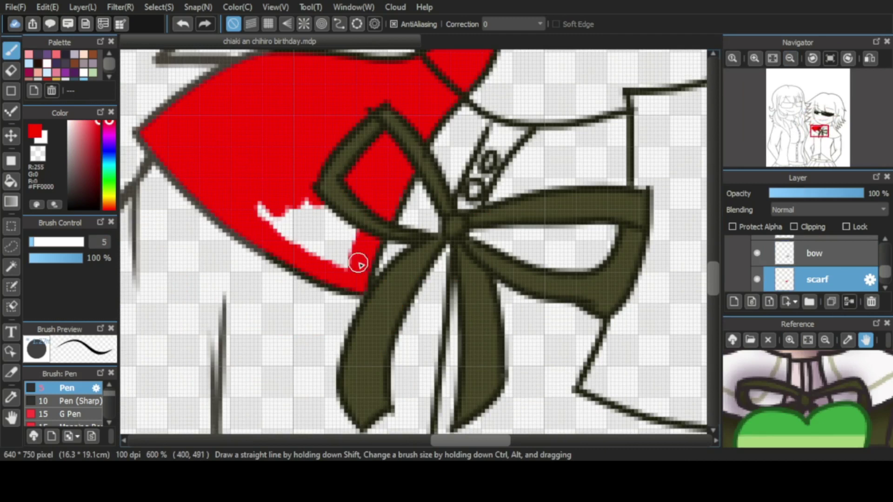
pyautogui.moveTo(358, 263)
pyautogui.mouseDown()
pyautogui.moveTo(342, 190)
pyautogui.moveTo(289, 225)
pyautogui.mouseUp()
# Paint the other scarf half's inner and upper edges red, along the bow and up to the neck fold.
pyautogui.hscroll(5, 288, 225)
pyautogui.moveTo(382, 107); pyautogui.dragTo(334, 393)
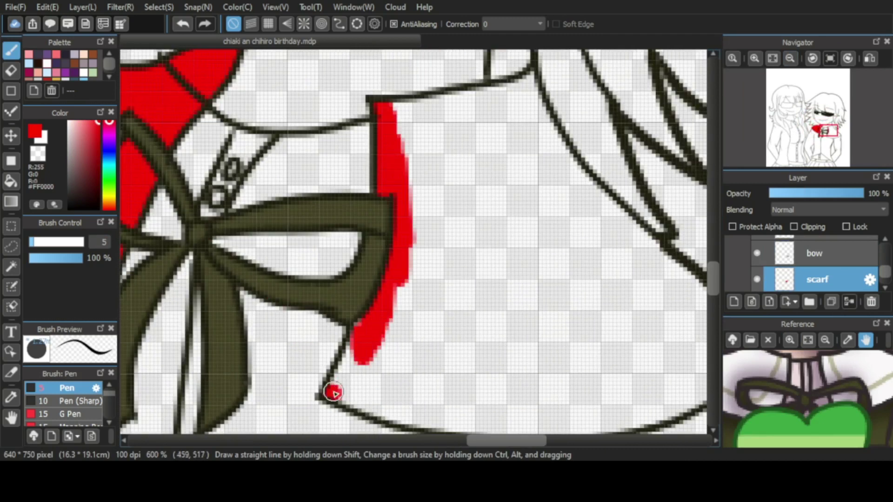
pyautogui.moveTo(395, 109)
pyautogui.mouseDown()
pyautogui.moveTo(501, 93)
pyautogui.moveTo(495, 54)
pyautogui.mouseUp()
pyautogui.scroll(4, 494, 227)
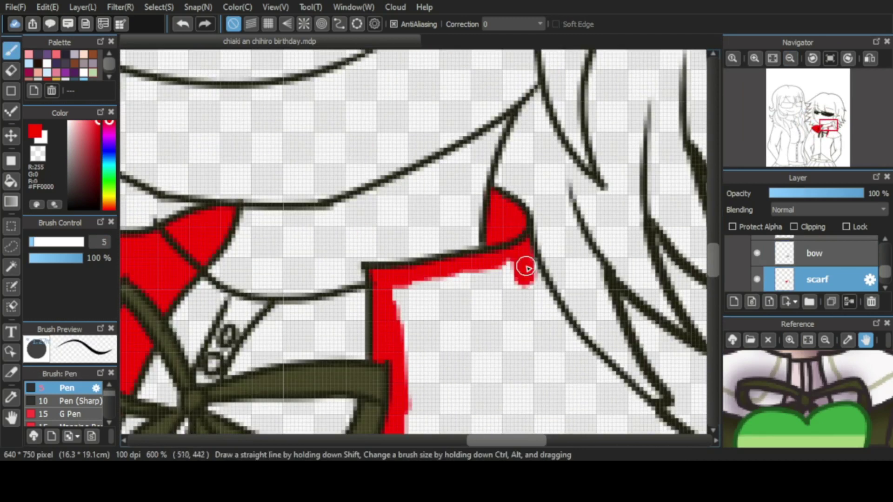
pyautogui.moveTo(526, 268)
pyautogui.mouseDown()
pyautogui.moveTo(465, 305)
pyautogui.moveTo(414, 424)
pyautogui.moveTo(631, 328)
pyautogui.moveTo(634, 299)
pyautogui.moveTo(559, 353)
pyautogui.mouseUp()
# Fill the rest of the large scarf half with red out to the shoulder tip and lower hem.
pyautogui.scroll(-5, 698, 347)
pyautogui.scroll(-3, 702, 274)
pyautogui.moveTo(442, 191)
pyautogui.mouseDown()
pyautogui.moveTo(491, 195)
pyautogui.moveTo(450, 131)
pyautogui.moveTo(338, 163)
pyautogui.moveTo(443, 155)
pyautogui.moveTo(514, 125)
pyautogui.mouseUp()
pyautogui.hscroll(3, 499, 425)
pyautogui.scroll(3, 499, 425)
pyautogui.moveTo(500, 156); pyautogui.dragTo(584, 237)
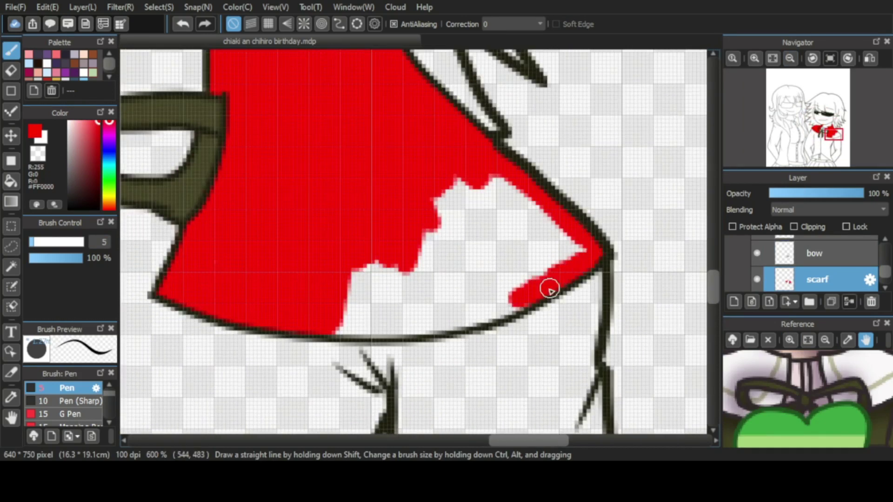
pyautogui.moveTo(550, 289)
pyautogui.mouseDown()
pyautogui.moveTo(446, 323)
pyautogui.moveTo(550, 258)
pyautogui.moveTo(371, 297)
pyautogui.moveTo(492, 281)
pyautogui.moveTo(484, 232)
pyautogui.mouseUp()
# Protect the scarf layer's alpha and recolour the whole scarf in off-white #F7F4F6.
pyautogui.click(790, 58)
pyautogui.click(733, 226)
pyautogui.moveTo(355, 93)
pyautogui.mouseDown()
pyautogui.moveTo(480, 178)
pyautogui.moveTo(428, 279)
pyautogui.moveTo(470, 172)
pyautogui.mouseUp()
# Set the stroke correction to 30 and paint the scarf's trim stripes in #BFBEA2.
pyautogui.hscroll(-3, 428, 279)
pyautogui.click(511, 24)
pyautogui.write('30')
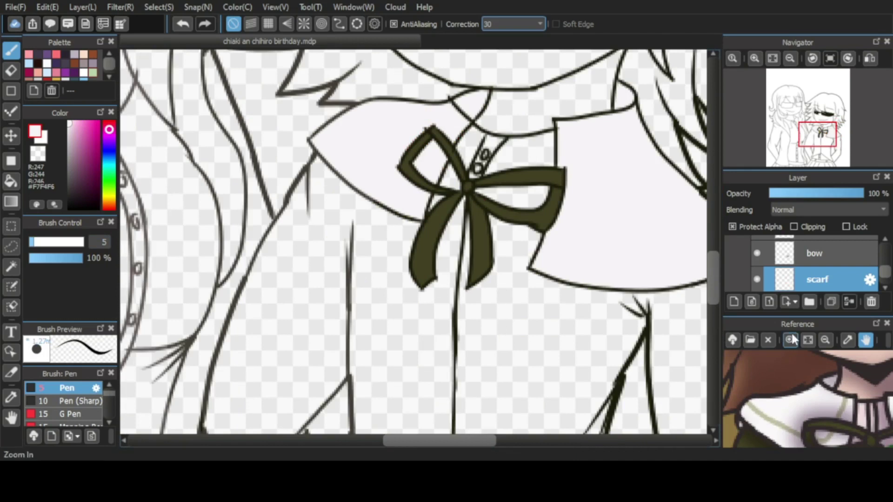
pyautogui.moveTo(425, 440); pyautogui.dragTo(457, 440)
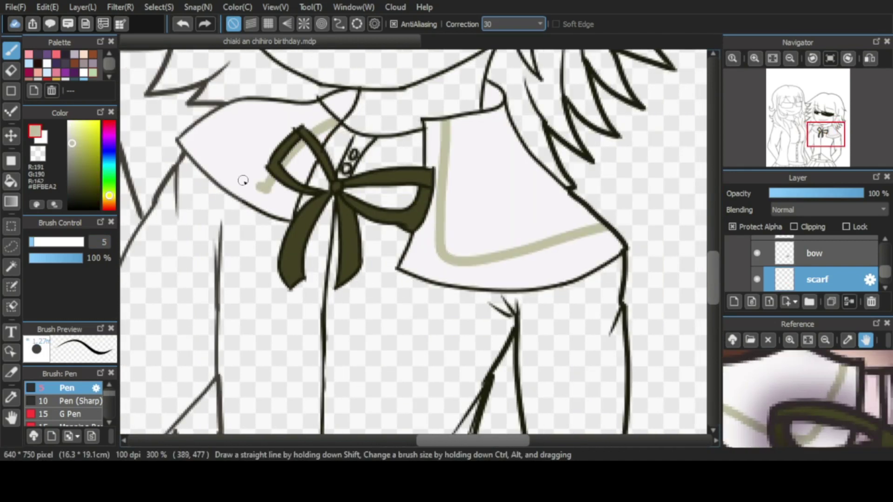
# Paint the shirt area at the neck behind the bow red on the shirt layer.
pyautogui.click(56, 54)
pyautogui.scroll(-1, 819, 265)
pyautogui.click(817, 269)
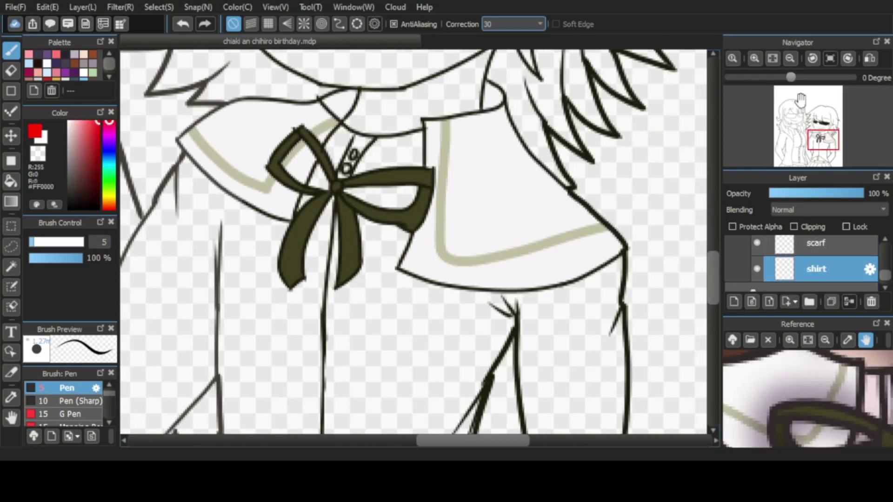
pyautogui.click(754, 59)
pyautogui.scroll(5, 250, 256)
pyautogui.moveTo(260, 289)
pyautogui.mouseDown()
pyautogui.moveTo(250, 256)
pyautogui.moveTo(281, 247)
pyautogui.moveTo(321, 314)
pyautogui.mouseUp()
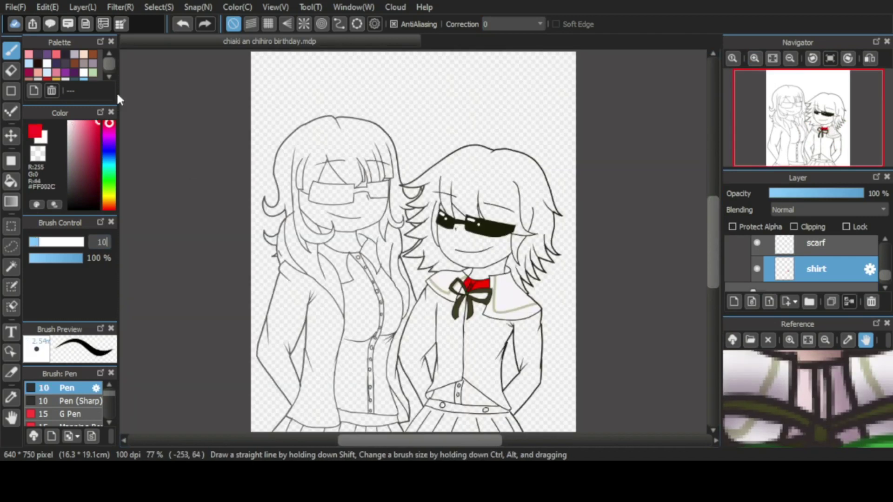
# Paint the shirt hem above the waistband red with a size 10 pen, covering the button placket, and erase the spill.
pyautogui.click(755, 58)
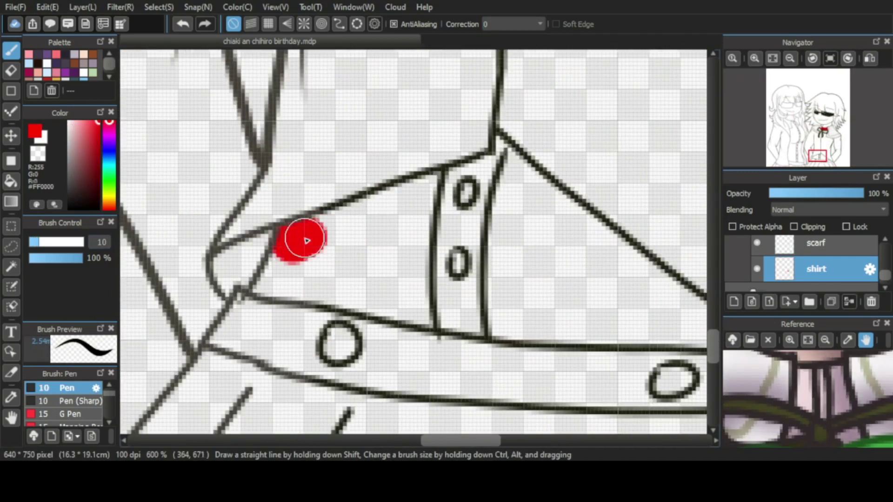
pyautogui.moveTo(300, 240)
pyautogui.mouseDown()
pyautogui.moveTo(418, 199)
pyautogui.moveTo(279, 315)
pyautogui.mouseUp()
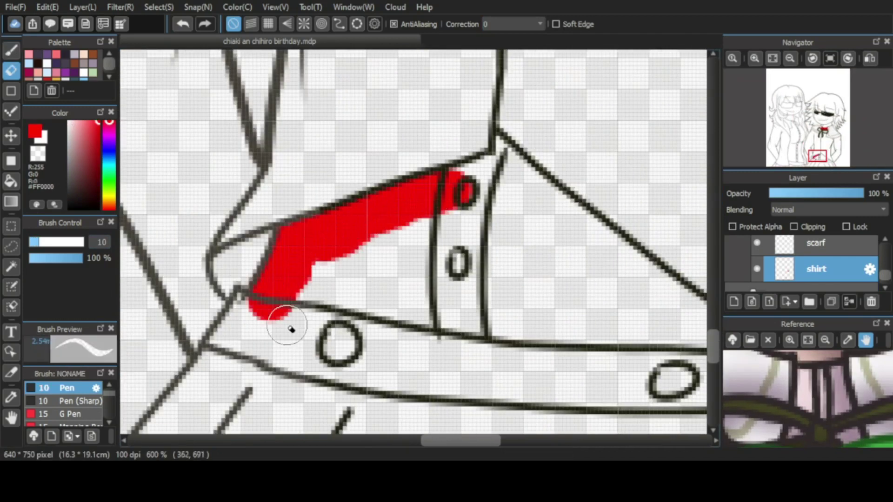
pyautogui.moveTo(309, 287)
pyautogui.mouseDown()
pyautogui.moveTo(439, 310)
pyautogui.moveTo(442, 261)
pyautogui.moveTo(504, 250)
pyautogui.moveTo(493, 161)
pyautogui.moveTo(628, 269)
pyautogui.mouseUp()
pyautogui.press('e')
pyautogui.press('b')
# Fill the shirt hem beyond the button placket with red and erase the overflow at its pointed corner.
pyautogui.hscroll(5, 414, 242)
pyautogui.moveTo(353, 261)
pyautogui.mouseDown()
pyautogui.moveTo(343, 315)
pyautogui.moveTo(514, 320)
pyautogui.moveTo(456, 329)
pyautogui.mouseUp()
pyautogui.press('e')
pyautogui.moveTo(578, 329); pyautogui.dragTo(612, 326)
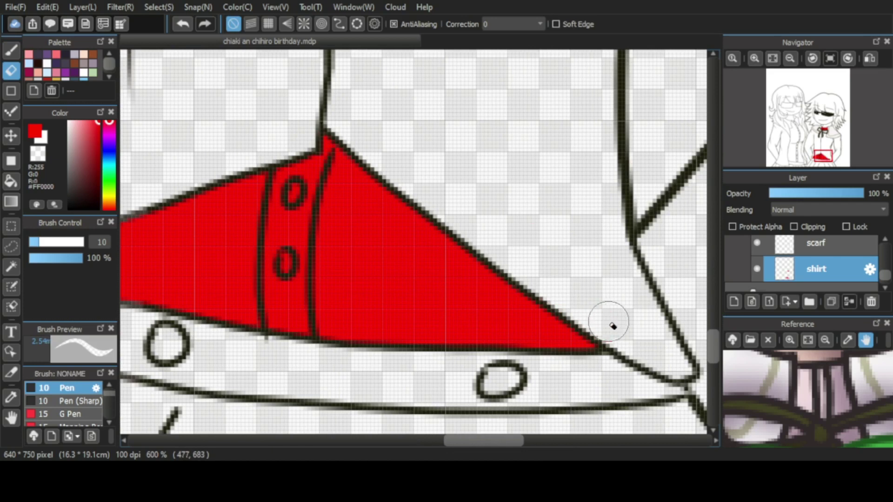
# Recolour the shirt #EFDADF with its alpha protected, and paint the waistband buttons #685246 on a buttons layer with a size 5 pen.
pyautogui.press('b')
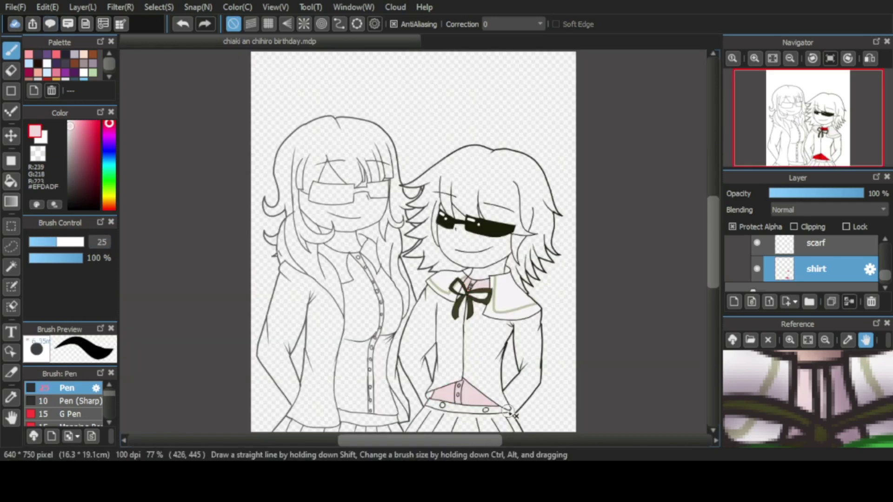
pyautogui.moveTo(775, 402); pyautogui.dragTo(778, 393)
pyautogui.click(755, 59)
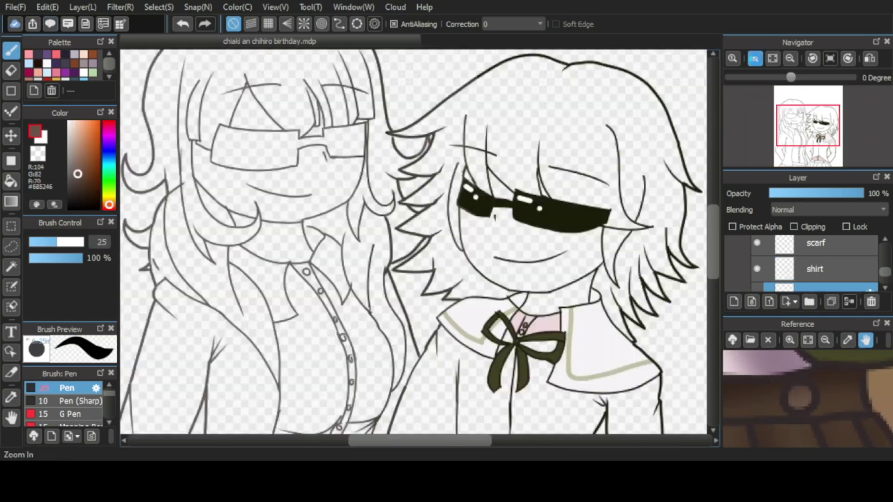
pyautogui.click(754, 58)
pyautogui.click(817, 160)
pyautogui.moveTo(371, 223); pyautogui.dragTo(368, 228)
pyautogui.hscroll(5, 395, 242)
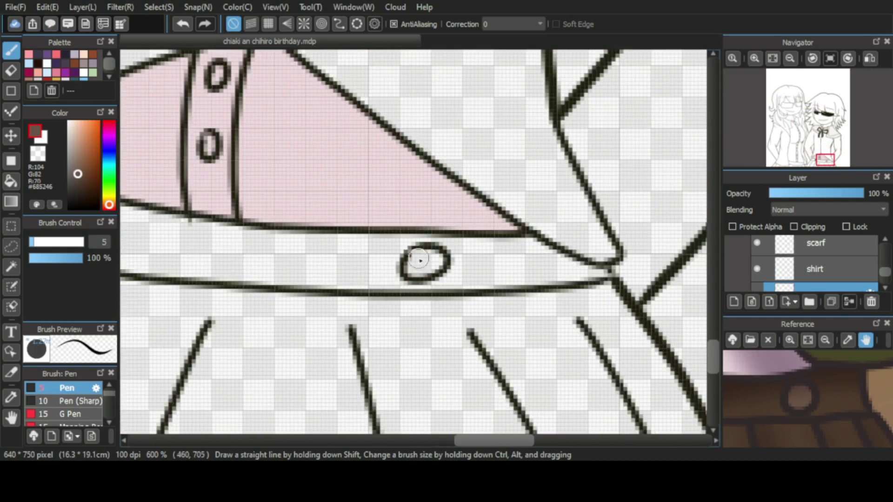
pyautogui.scroll(-3, 434, 259)
pyautogui.scroll(-1, 819, 269)
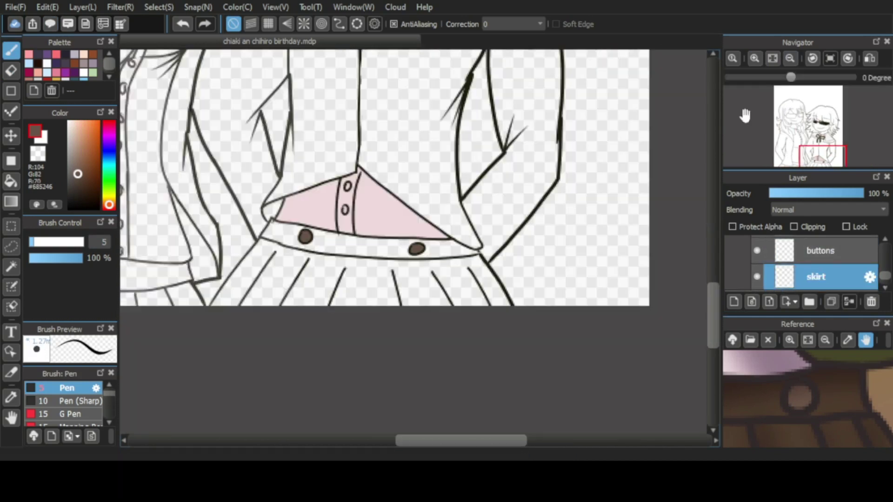
# Take #513E30 from the reference and paint the waistband and skirt on a skirt layer with a size 10 pen.
pyautogui.moveTo(832, 400); pyautogui.dragTo(846, 417)
pyautogui.click(754, 58)
pyautogui.moveTo(432, 204)
pyautogui.mouseDown()
pyautogui.moveTo(443, 213)
pyautogui.moveTo(333, 363)
pyautogui.mouseUp()
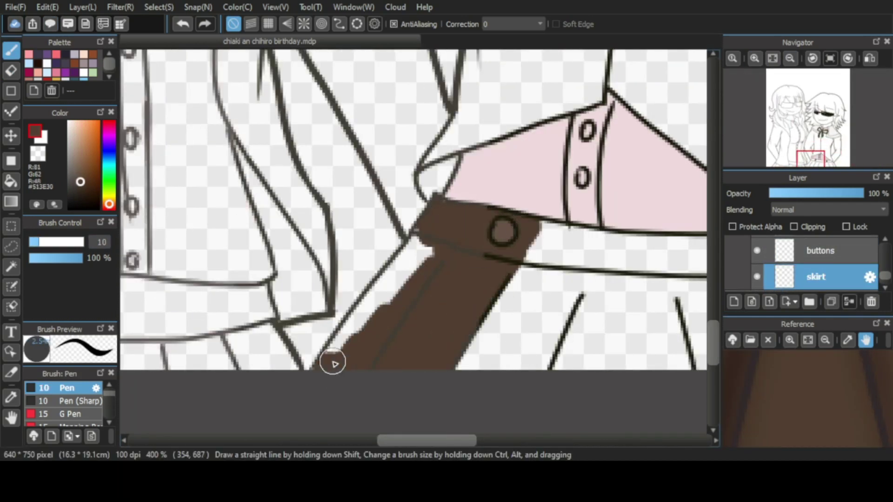
pyautogui.moveTo(380, 294)
pyautogui.mouseDown()
pyautogui.moveTo(481, 297)
pyautogui.moveTo(582, 280)
pyautogui.mouseUp()
pyautogui.hscroll(5, 459, 440)
pyautogui.moveTo(381, 251)
pyautogui.mouseDown()
pyautogui.moveTo(416, 395)
pyautogui.moveTo(512, 258)
pyautogui.moveTo(598, 359)
pyautogui.mouseUp()
pyautogui.click(733, 59)
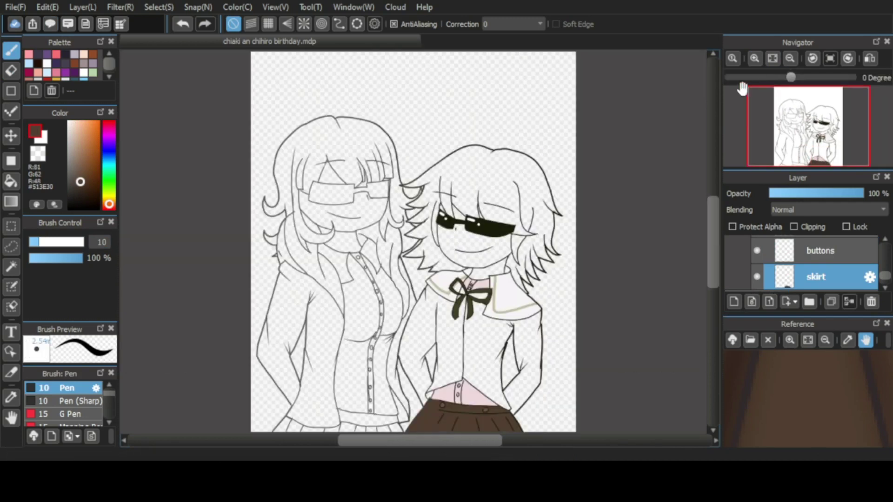
# Add a jacket layer, take #454426 from the reference and paint the sleeve beside the long-haired figure.
pyautogui.moveTo(775, 412); pyautogui.dragTo(789, 405)
pyautogui.scroll(-1, 819, 270)
pyautogui.click(869, 282)
pyautogui.click(755, 58)
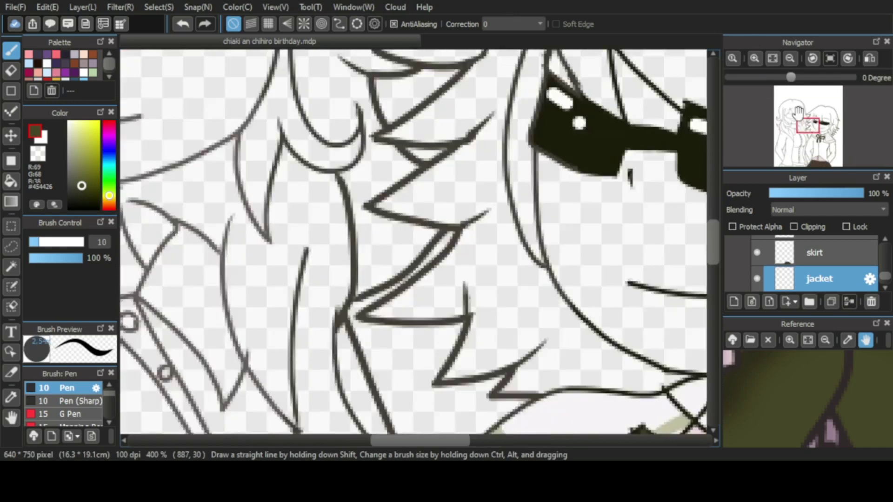
pyautogui.click(815, 155)
pyautogui.moveTo(335, 260)
pyautogui.mouseDown()
pyautogui.moveTo(319, 303)
pyautogui.moveTo(236, 169)
pyautogui.moveTo(321, 132)
pyautogui.moveTo(252, 74)
pyautogui.mouseUp()
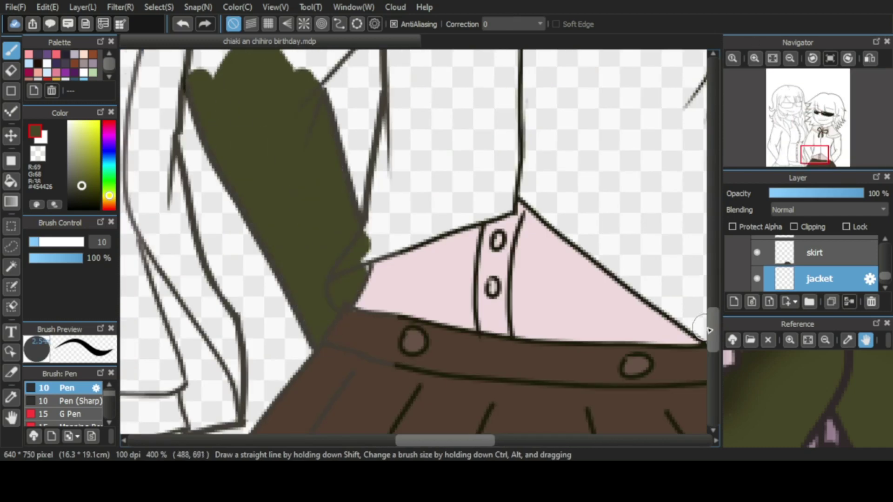
pyautogui.click(814, 135)
pyautogui.moveTo(344, 112)
pyautogui.mouseDown()
pyautogui.moveTo(269, 229)
pyautogui.moveTo(209, 419)
pyautogui.mouseUp()
# Paint both front panels of the jacket green, from below the collar and bow down around the shirt hem.
pyautogui.scroll(-1, 717, 280)
pyautogui.moveTo(372, 116)
pyautogui.mouseDown()
pyautogui.moveTo(273, 286)
pyautogui.moveTo(309, 402)
pyautogui.moveTo(462, 145)
pyautogui.moveTo(603, 112)
pyautogui.moveTo(395, 353)
pyautogui.moveTo(379, 273)
pyautogui.moveTo(334, 335)
pyautogui.mouseUp()
pyautogui.scroll(-3, 379, 273)
pyautogui.moveTo(534, 388); pyautogui.dragTo(601, 140)
pyautogui.hscroll(5, 465, 233)
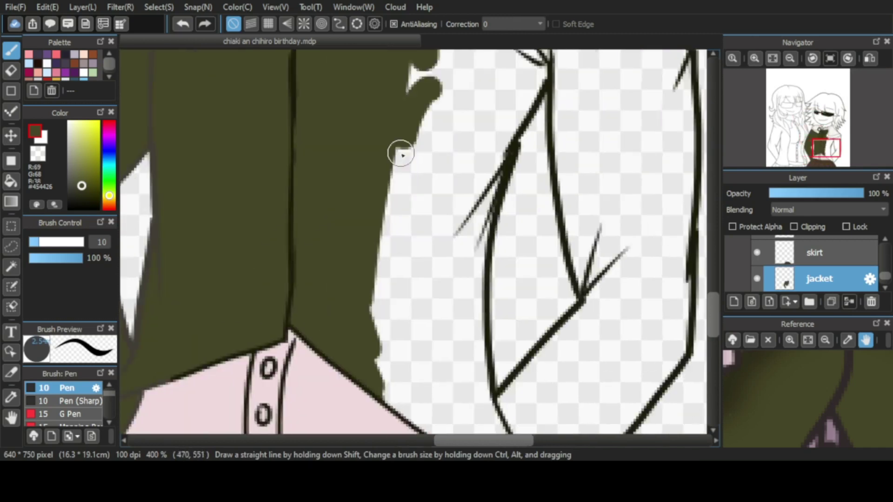
pyautogui.moveTo(399, 149)
pyautogui.mouseDown()
pyautogui.moveTo(493, 149)
pyautogui.moveTo(465, 381)
pyautogui.mouseUp()
pyautogui.moveTo(396, 418)
pyautogui.mouseDown()
pyautogui.moveTo(473, 356)
pyautogui.moveTo(470, 410)
pyautogui.mouseUp()
pyautogui.scroll(-3, 503, 372)
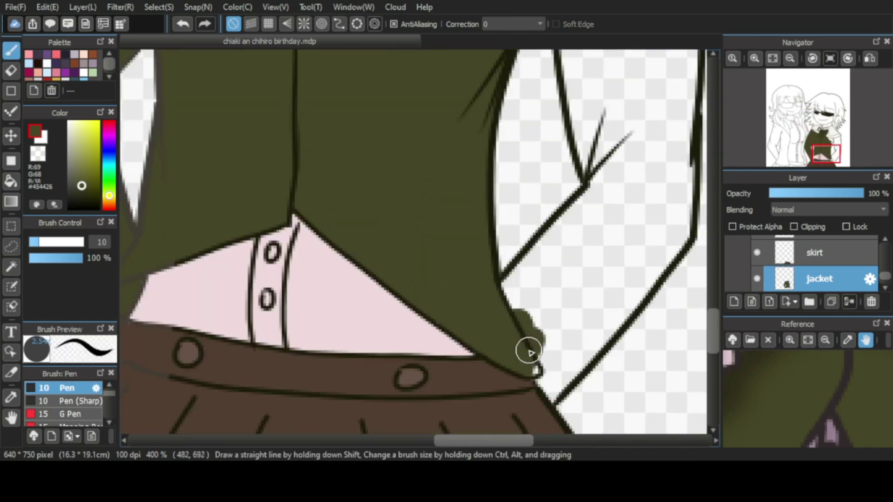
# Paint the jacket's outer hem corner and the remaining outer sleeve green.
pyautogui.moveTo(529, 349); pyautogui.dragTo(540, 268)
pyautogui.moveTo(592, 205)
pyautogui.mouseDown()
pyautogui.moveTo(574, 54)
pyautogui.moveTo(598, 189)
pyautogui.moveTo(539, 385)
pyautogui.moveTo(589, 348)
pyautogui.moveTo(672, 239)
pyautogui.moveTo(622, 308)
pyautogui.moveTo(619, 216)
pyautogui.moveTo(676, 159)
pyautogui.mouseUp()
pyautogui.scroll(3, 574, 172)
pyautogui.moveTo(575, 171)
pyautogui.mouseDown()
pyautogui.moveTo(684, 175)
pyautogui.moveTo(611, 240)
pyautogui.moveTo(510, 208)
pyautogui.moveTo(466, 140)
pyautogui.mouseUp()
pyautogui.scroll(-5, 766, 91)
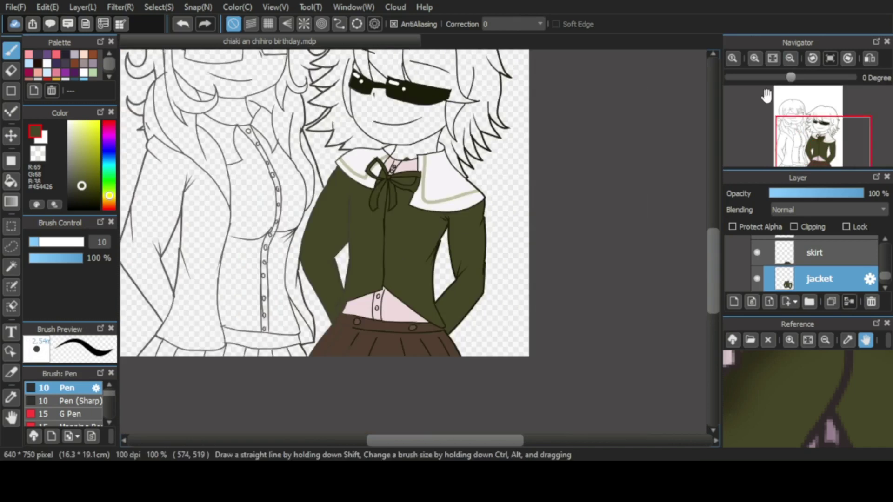
# Clean the jacket spill at the neck, then paint the neck on a layer named black and recolour it #1B1B0B with alpha protected.
pyautogui.scroll(1, 724, 246)
pyautogui.hotkey('ctrl', 'shift', 'n')
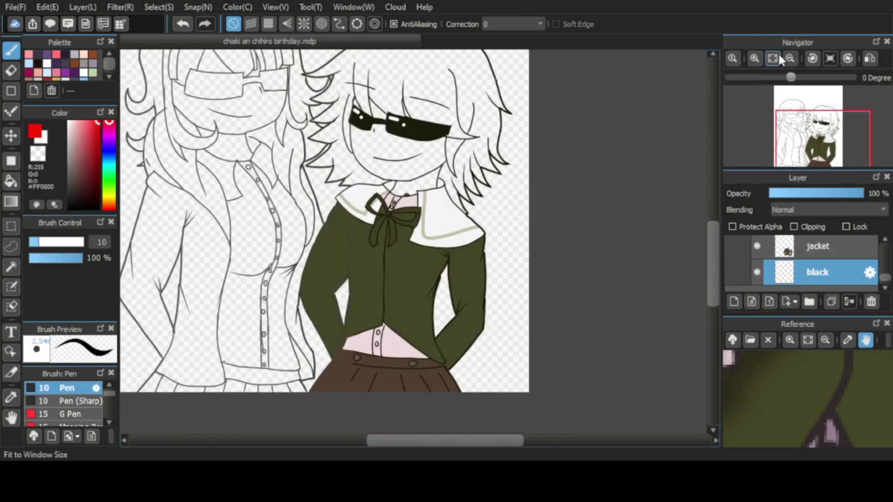
pyautogui.scroll(5, 414, 242)
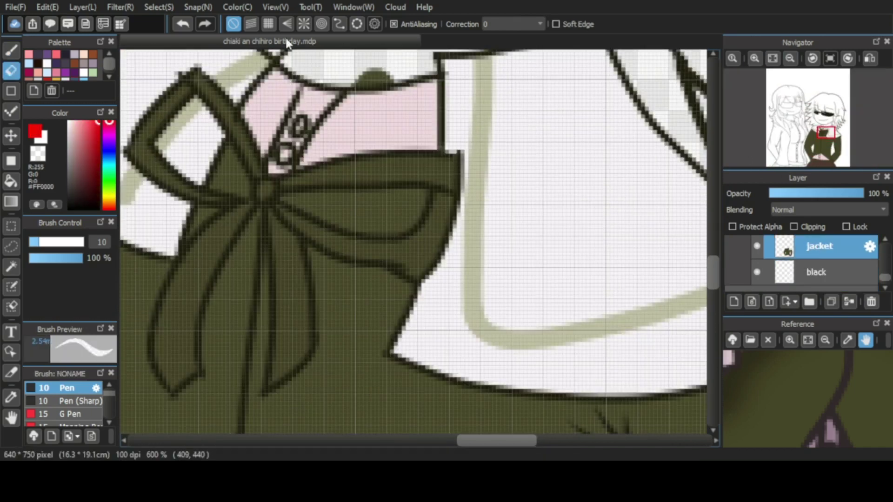
pyautogui.scroll(3, 465, 242)
pyautogui.moveTo(321, 247)
pyautogui.mouseDown()
pyautogui.moveTo(324, 298)
pyautogui.moveTo(440, 239)
pyautogui.moveTo(573, 123)
pyautogui.moveTo(538, 229)
pyautogui.moveTo(382, 288)
pyautogui.mouseUp()
pyautogui.scroll(-3, 788, 150)
pyautogui.keyDown('alt'); pyautogui.click(442, 135); pyautogui.keyUp('alt')
pyautogui.moveTo(377, 254); pyautogui.dragTo(455, 254)
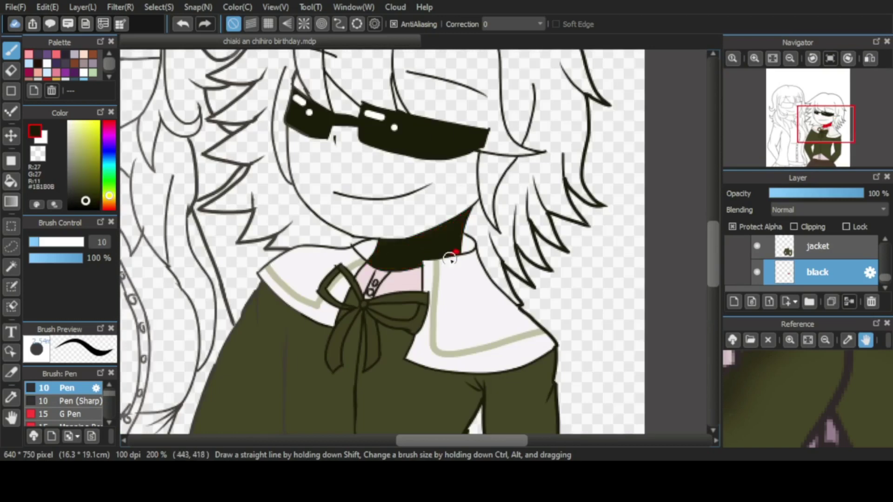
# Take the skin tone #E9C9BA from the reference and paint the face below the sunglasses on a skin layer.
pyautogui.scroll(3, 360, 253)
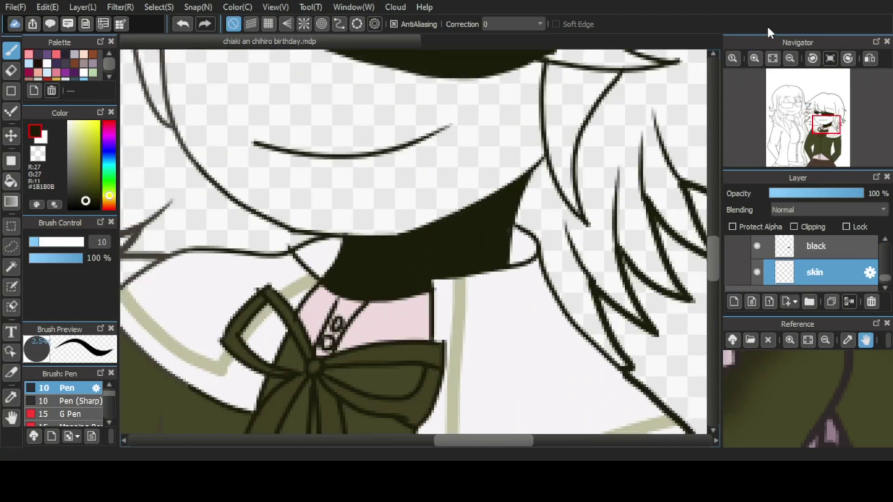
pyautogui.moveTo(790, 386); pyautogui.dragTo(787, 425)
pyautogui.keyDown('alt'); pyautogui.click(787, 425); pyautogui.keyUp('alt')
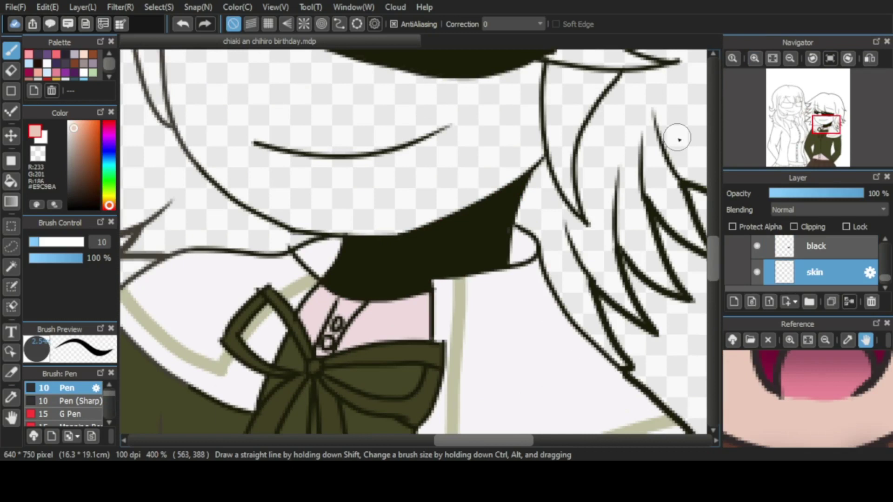
pyautogui.moveTo(386, 224)
pyautogui.mouseDown()
pyautogui.moveTo(422, 119)
pyautogui.moveTo(528, 74)
pyautogui.moveTo(408, 142)
pyautogui.moveTo(239, 172)
pyautogui.moveTo(328, 203)
pyautogui.mouseUp()
pyautogui.scroll(3, 50, 186)
pyautogui.moveTo(170, 188); pyautogui.dragTo(205, 205)
# Paint the skin showing between the bangs above the sunglasses with a size 5 pen and erase the spill.
pyautogui.scroll(4, 242, 150)
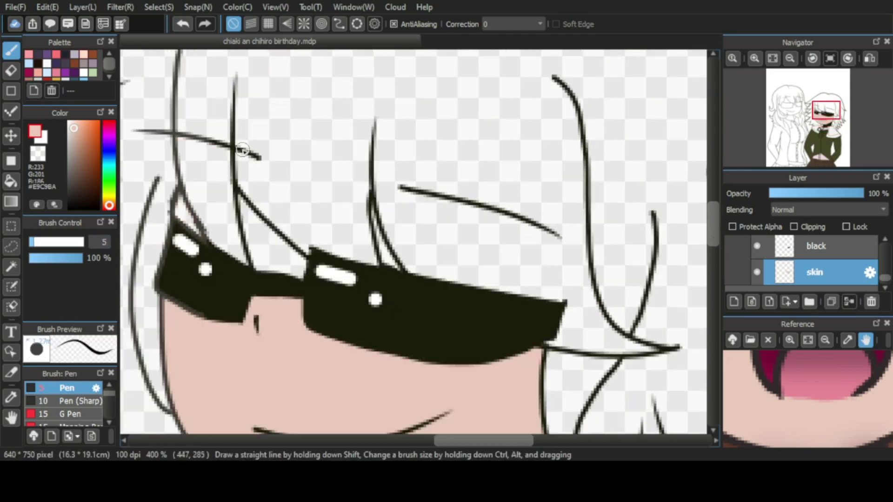
pyautogui.press('e')
pyautogui.click(790, 58)
pyautogui.click(790, 58)
pyautogui.click(790, 58)
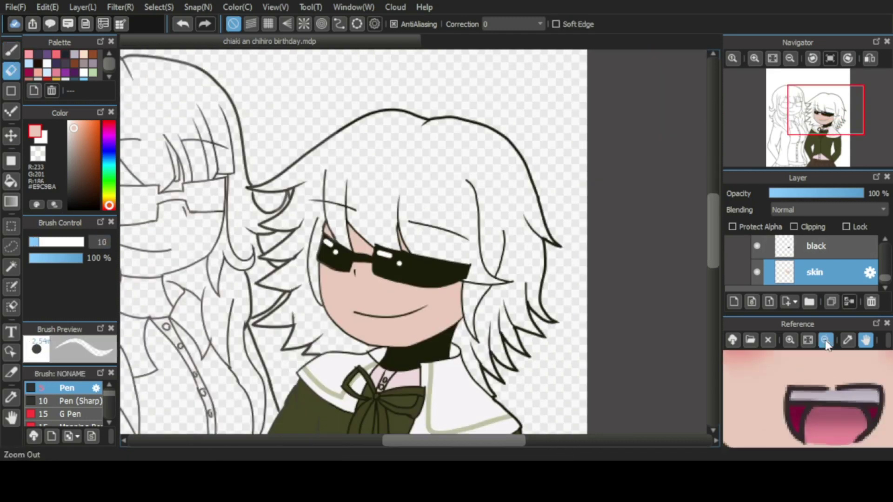
# Show the hair in the reference image and take its brown #A67353 for a size 5 pen.
pyautogui.click(825, 340)
pyautogui.click(790, 340)
pyautogui.scroll(2, 539, 246)
pyautogui.press('b')
pyautogui.scroll(2, 539, 246)
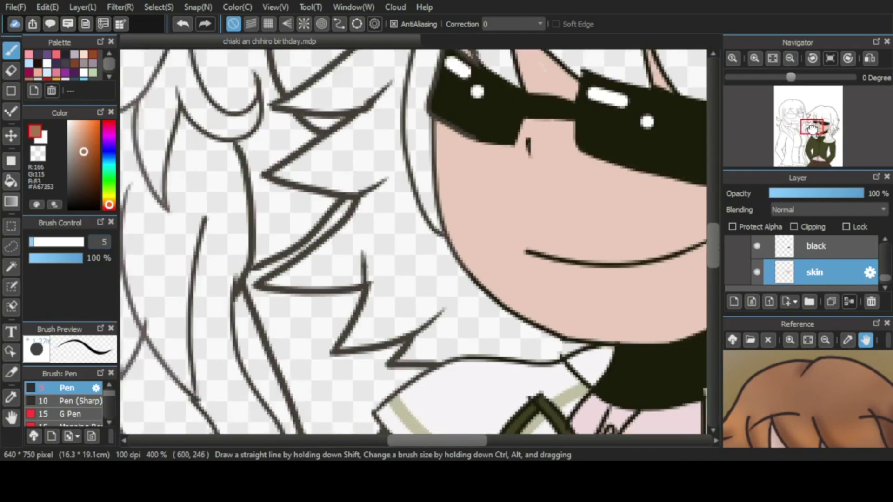
pyautogui.moveTo(228, 254)
pyautogui.mouseDown()
pyautogui.moveTo(277, 230)
pyautogui.moveTo(294, 253)
pyautogui.mouseUp()
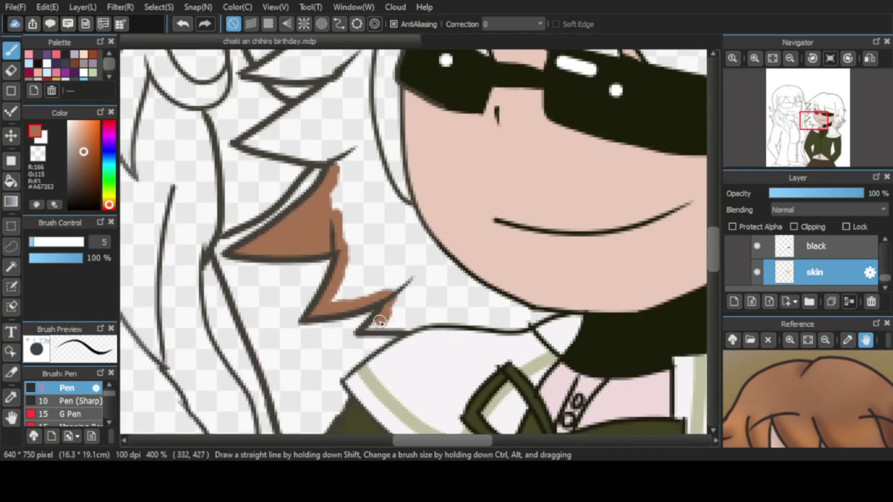
pyautogui.moveTo(379, 321)
pyautogui.mouseDown()
pyautogui.moveTo(345, 225)
pyautogui.moveTo(348, 275)
pyautogui.moveTo(343, 235)
pyautogui.mouseUp()
pyautogui.scroll(2, 343, 236)
pyautogui.moveTo(356, 168); pyautogui.dragTo(261, 243)
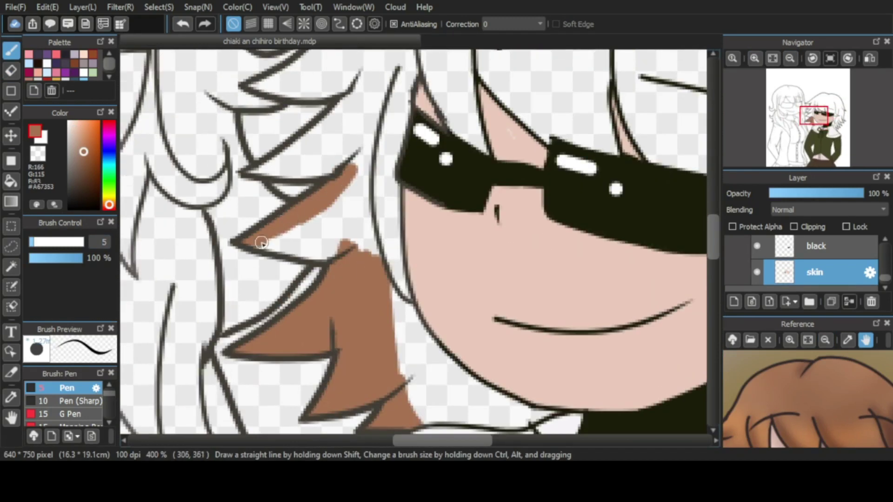
pyautogui.moveTo(347, 183)
pyautogui.mouseDown()
pyautogui.moveTo(303, 227)
pyautogui.moveTo(277, 167)
pyautogui.moveTo(351, 127)
pyautogui.moveTo(268, 171)
pyautogui.moveTo(333, 158)
pyautogui.mouseUp()
pyautogui.scroll(3, 635, 178)
pyautogui.moveTo(328, 235)
pyautogui.mouseDown()
pyautogui.moveTo(295, 208)
pyautogui.moveTo(334, 160)
pyautogui.moveTo(344, 199)
pyautogui.moveTo(371, 149)
pyautogui.mouseUp()
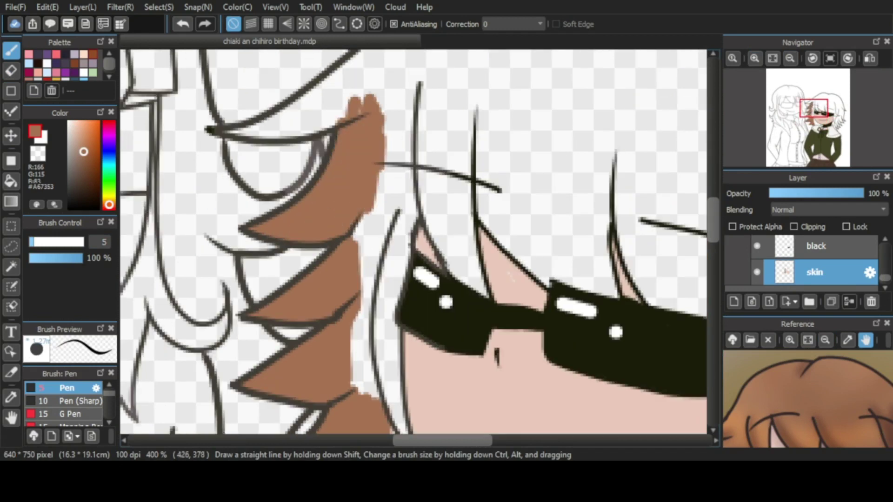
pyautogui.moveTo(262, 134)
pyautogui.mouseDown()
pyautogui.moveTo(350, 90)
pyautogui.moveTo(366, 178)
pyautogui.moveTo(384, 218)
pyautogui.moveTo(431, 207)
pyautogui.moveTo(374, 346)
pyautogui.mouseUp()
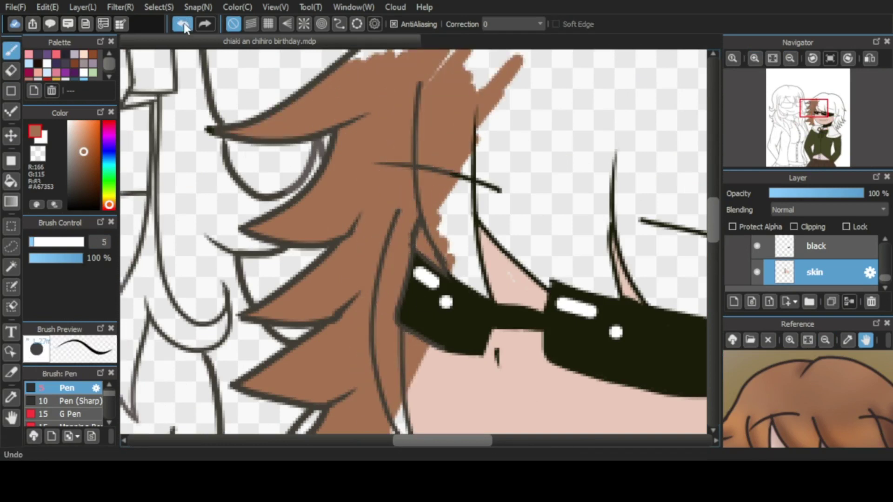
pyautogui.hotkey('ctrl', 'z')
# Add a hair layer and paint the spiky strands and bangs on the side facing the long-haired figure brown.
pyautogui.click(814, 286)
pyautogui.moveTo(447, 112)
pyautogui.mouseDown()
pyautogui.moveTo(435, 206)
pyautogui.moveTo(384, 264)
pyautogui.moveTo(399, 88)
pyautogui.mouseUp()
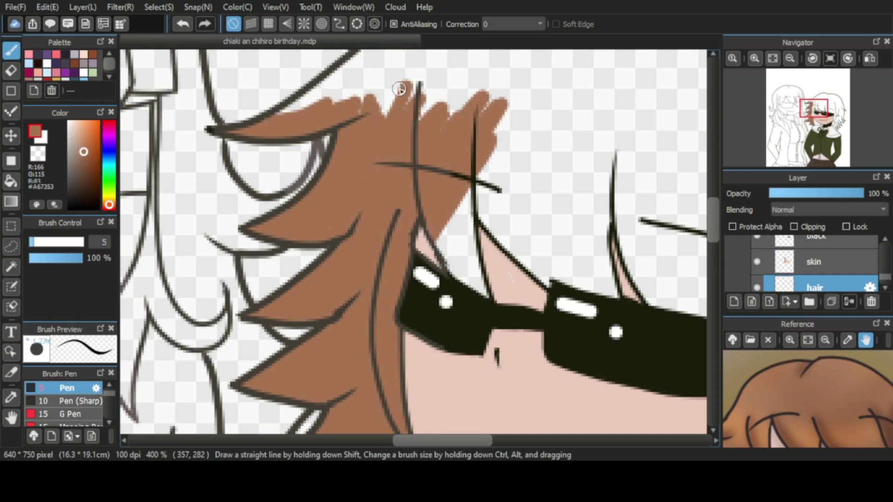
pyautogui.moveTo(370, 53)
pyautogui.mouseDown()
pyautogui.moveTo(489, 98)
pyautogui.moveTo(491, 112)
pyautogui.mouseUp()
pyautogui.scroll(5, 572, 155)
pyautogui.hscroll(2, 572, 155)
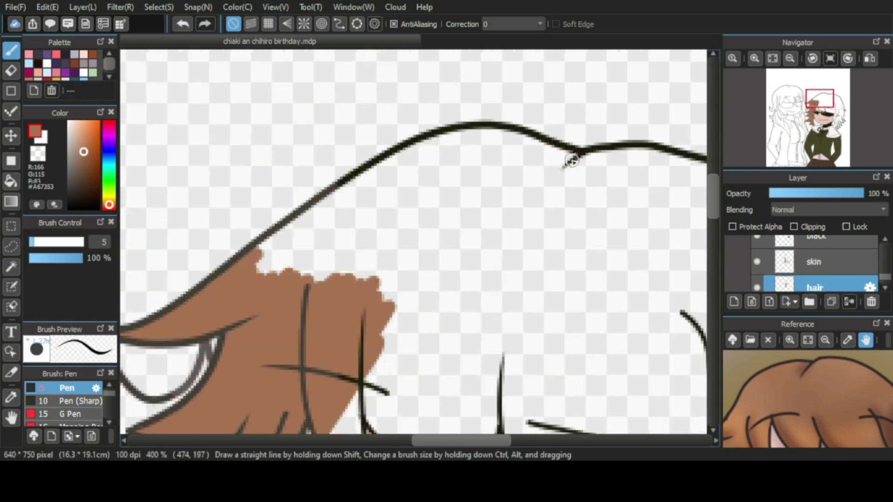
# Paint brown along the inside of the hair outline, over the crown and down the outer side of the head.
pyautogui.moveTo(572, 155)
pyautogui.mouseDown()
pyautogui.moveTo(524, 138)
pyautogui.moveTo(411, 150)
pyautogui.moveTo(313, 216)
pyautogui.moveTo(300, 245)
pyautogui.moveTo(368, 239)
pyautogui.moveTo(365, 289)
pyautogui.moveTo(467, 136)
pyautogui.moveTo(475, 164)
pyautogui.moveTo(526, 162)
pyautogui.moveTo(493, 227)
pyautogui.mouseUp()
pyautogui.hscroll(3, 493, 227)
pyautogui.moveTo(503, 175)
pyautogui.mouseDown()
pyautogui.moveTo(304, 156)
pyautogui.moveTo(375, 165)
pyautogui.moveTo(442, 205)
pyautogui.moveTo(479, 209)
pyautogui.moveTo(575, 339)
pyautogui.mouseUp()
pyautogui.scroll(-4, 574, 339)
pyautogui.moveTo(591, 214); pyautogui.dragTo(634, 302)
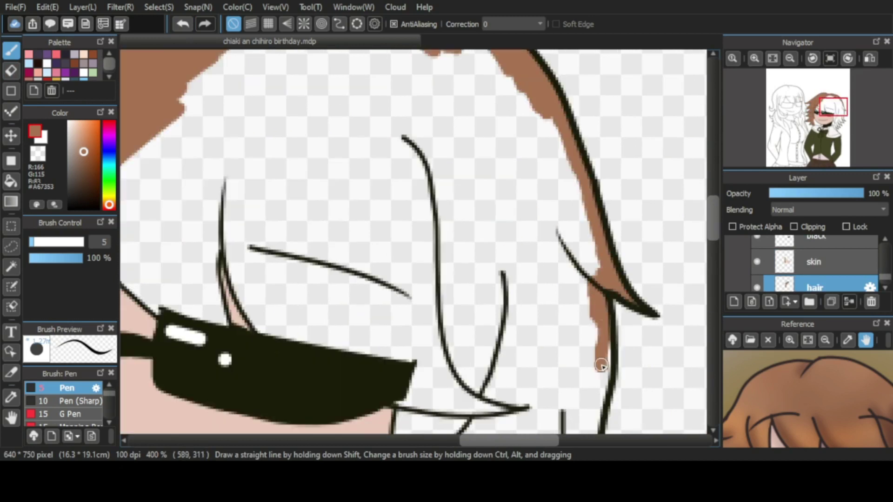
# Paint the outer side's spiky hair tips brown, from the flick at head height down to the strands over the collar.
pyautogui.scroll(-4, 601, 365)
pyautogui.moveTo(564, 247); pyautogui.dragTo(579, 239)
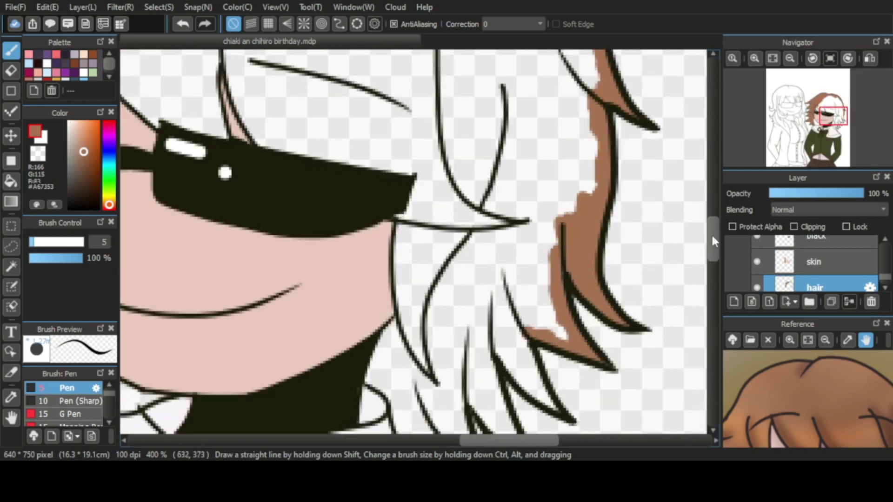
pyautogui.scroll(-1, 715, 241)
pyautogui.moveTo(404, 243)
pyautogui.mouseDown()
pyautogui.moveTo(419, 326)
pyautogui.moveTo(455, 386)
pyautogui.moveTo(426, 203)
pyautogui.mouseUp()
pyautogui.scroll(-1, 465, 223)
pyautogui.moveTo(530, 205); pyautogui.dragTo(523, 223)
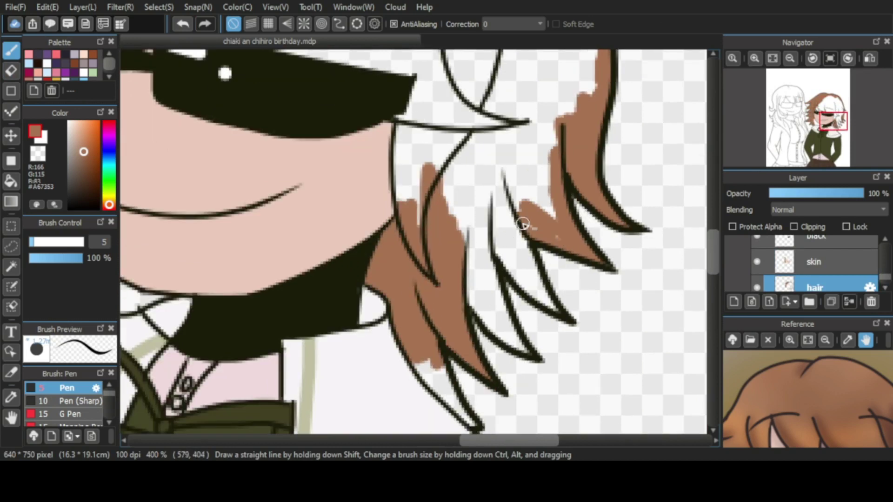
pyautogui.moveTo(524, 349); pyautogui.dragTo(489, 291)
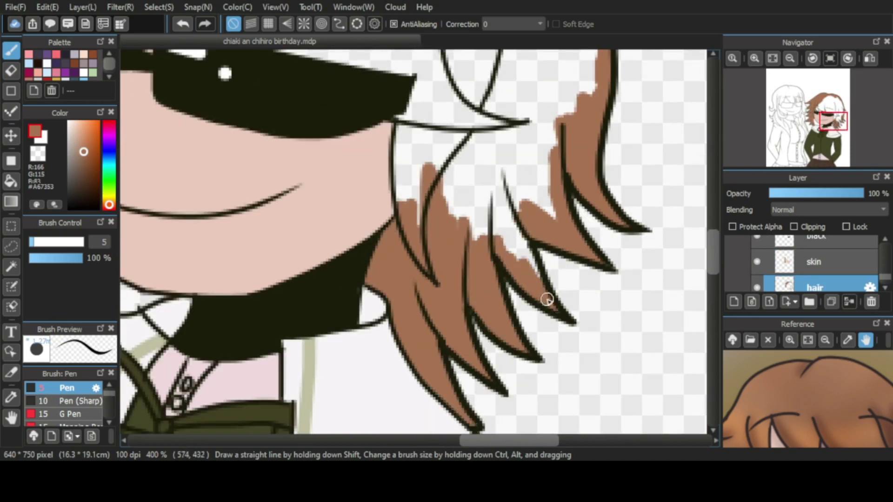
pyautogui.moveTo(547, 299); pyautogui.dragTo(470, 168)
# Fill the remaining interior of the hair and bangs with brown using a size 15 pen.
pyautogui.hotkey('ctrl', '-')
pyautogui.moveTo(238, 165)
pyautogui.mouseDown()
pyautogui.moveTo(279, 93)
pyautogui.moveTo(326, 84)
pyautogui.moveTo(372, 93)
pyautogui.moveTo(409, 218)
pyautogui.mouseUp()
pyautogui.moveTo(418, 70)
pyautogui.mouseDown()
pyautogui.moveTo(459, 205)
pyautogui.moveTo(478, 84)
pyautogui.mouseUp()
pyautogui.scroll(3, 479, 84)
pyautogui.moveTo(389, 124)
pyautogui.mouseDown()
pyautogui.moveTo(405, 159)
pyautogui.moveTo(288, 195)
pyautogui.mouseUp()
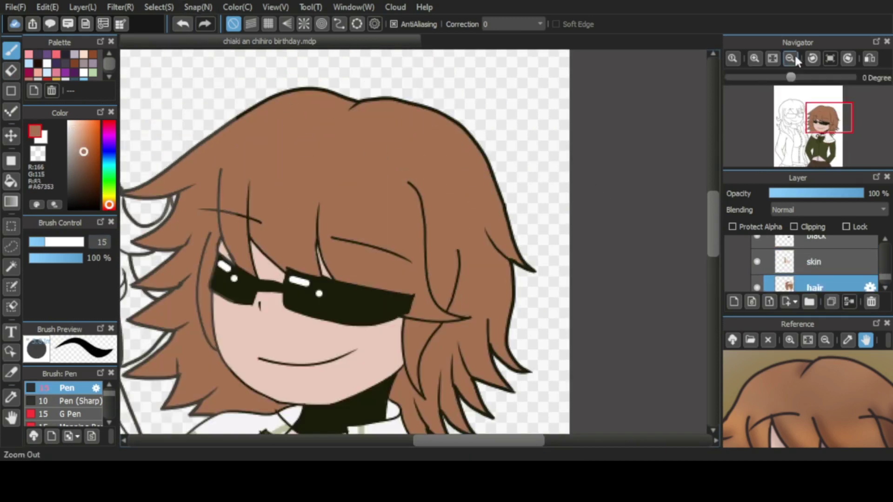
pyautogui.click(790, 58)
# Add a layer in the chiaki folder and paint the long-haired figure's large glasses lens red with a size 5 pen.
pyautogui.scroll(5, 814, 262)
pyautogui.click(808, 262)
pyautogui.click(874, 281)
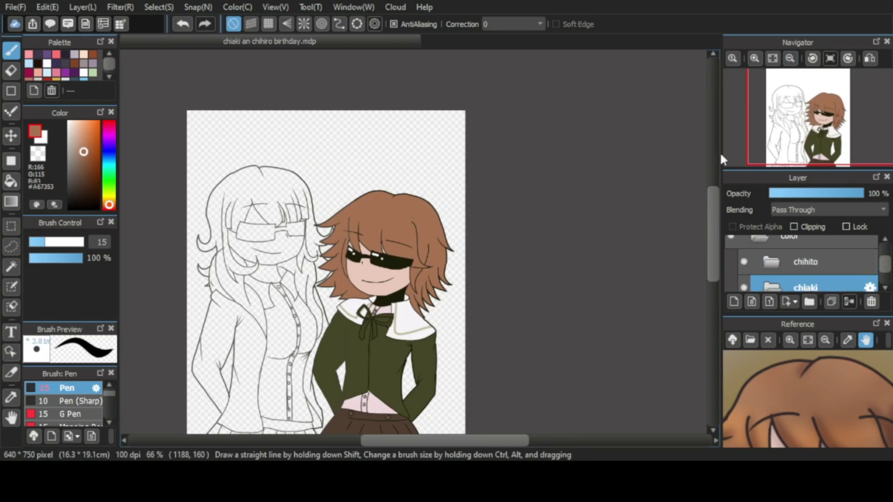
pyautogui.scroll(-1, 876, 276)
pyautogui.click(754, 59)
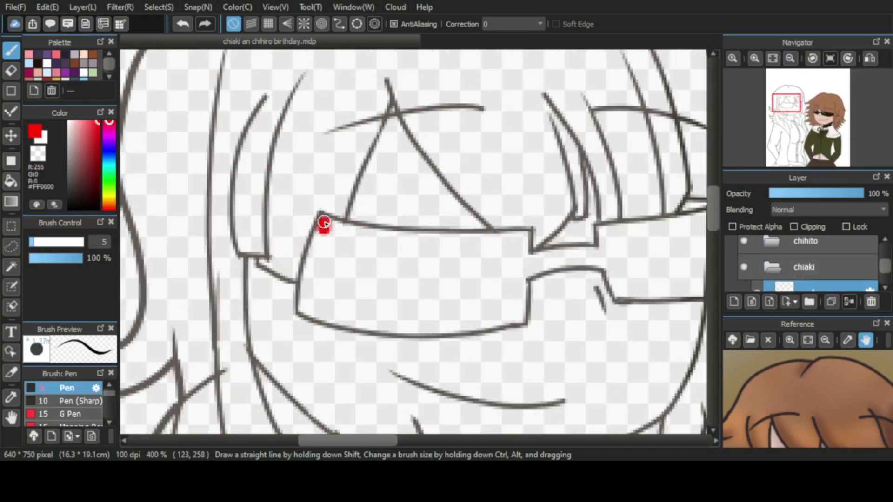
pyautogui.moveTo(330, 315)
pyautogui.mouseDown()
pyautogui.moveTo(366, 326)
pyautogui.moveTo(330, 232)
pyautogui.moveTo(498, 237)
pyautogui.moveTo(467, 243)
pyautogui.moveTo(577, 333)
pyautogui.moveTo(538, 366)
pyautogui.moveTo(373, 371)
pyautogui.moveTo(418, 375)
pyautogui.moveTo(307, 236)
pyautogui.moveTo(316, 247)
pyautogui.moveTo(547, 269)
pyautogui.moveTo(316, 304)
pyautogui.moveTo(388, 260)
pyautogui.moveTo(420, 353)
pyautogui.moveTo(451, 257)
pyautogui.moveTo(481, 382)
pyautogui.mouseUp()
# Erase the red spill around the lens with a size 10 eraser and fill the hole left inside the lens.
pyautogui.hotkey('ctrl', '+')
pyautogui.press('e')
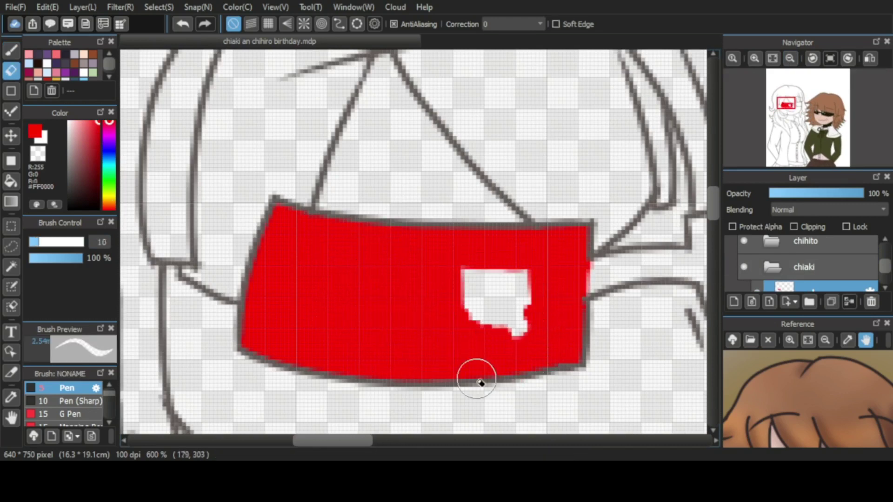
pyautogui.press('b')
pyautogui.moveTo(512, 326); pyautogui.dragTo(498, 273)
# Paint the bridge and the smaller lens of the long-haired figure's glasses red with a size 5 pen.
pyautogui.hscroll(5, 284, 367)
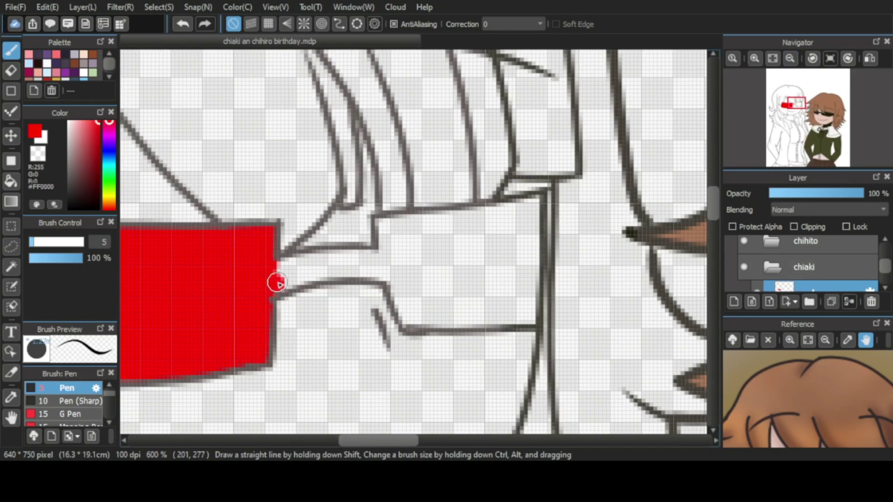
pyautogui.moveTo(331, 259)
pyautogui.mouseDown()
pyautogui.moveTo(397, 284)
pyautogui.moveTo(409, 299)
pyautogui.moveTo(385, 241)
pyautogui.moveTo(470, 214)
pyautogui.mouseUp()
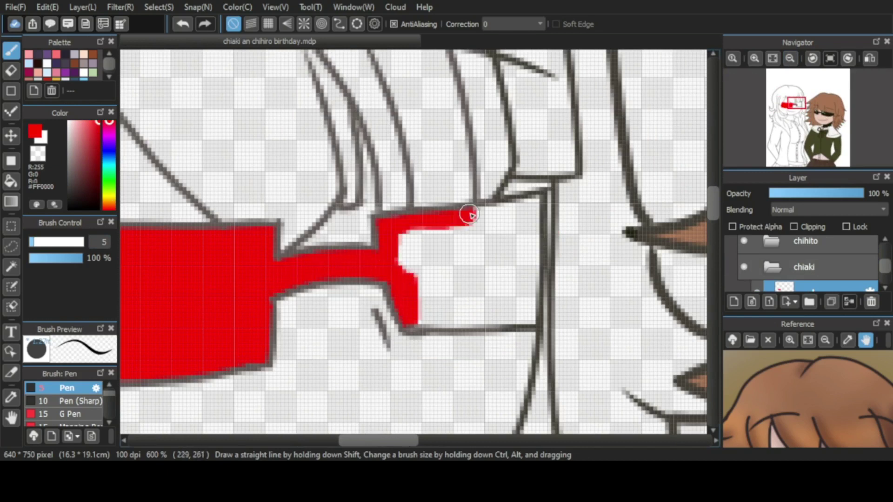
pyautogui.moveTo(534, 204)
pyautogui.mouseDown()
pyautogui.moveTo(531, 261)
pyautogui.moveTo(428, 282)
pyautogui.moveTo(460, 320)
pyautogui.moveTo(507, 312)
pyautogui.moveTo(436, 313)
pyautogui.moveTo(501, 257)
pyautogui.mouseUp()
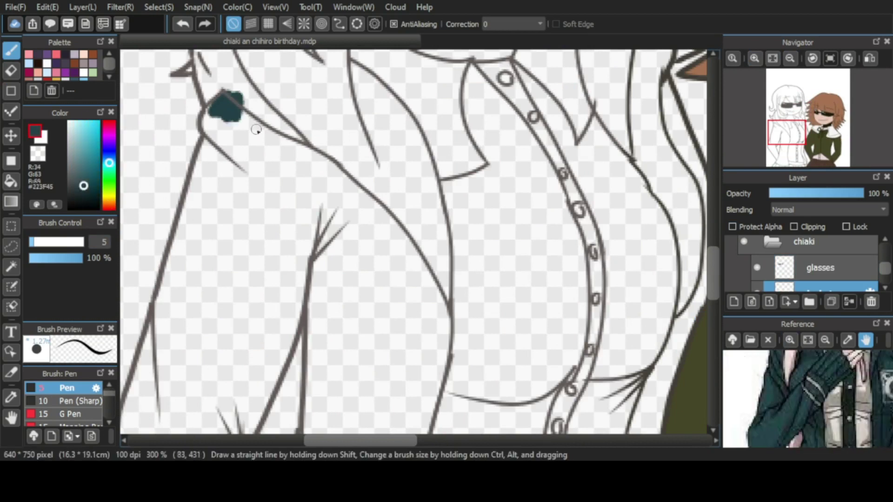
# Paint the long-haired figure's jacket hood and shoulder between the outer hair strands dark teal (#223F45) with a size 5 pen.
pyautogui.scroll(3, 228, 103)
pyautogui.moveTo(383, 297)
pyautogui.mouseDown()
pyautogui.moveTo(362, 190)
pyautogui.moveTo(375, 122)
pyautogui.mouseUp()
pyautogui.scroll(2, 711, 231)
pyautogui.moveTo(482, 55)
pyautogui.mouseDown()
pyautogui.moveTo(577, 172)
pyautogui.moveTo(491, 74)
pyautogui.moveTo(545, 149)
pyautogui.mouseUp()
pyautogui.scroll(2, 479, 100)
pyautogui.scroll(-1, 435, 107)
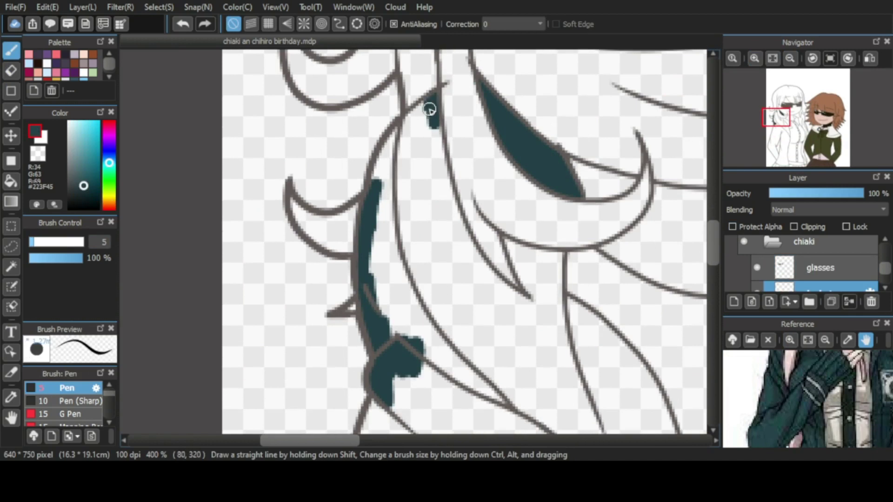
pyautogui.moveTo(375, 190)
pyautogui.mouseDown()
pyautogui.moveTo(427, 129)
pyautogui.moveTo(418, 134)
pyautogui.moveTo(416, 304)
pyautogui.moveTo(394, 290)
pyautogui.moveTo(443, 158)
pyautogui.moveTo(457, 155)
pyautogui.moveTo(469, 248)
pyautogui.moveTo(458, 257)
pyautogui.moveTo(498, 290)
pyautogui.mouseUp()
pyautogui.press('e')
pyautogui.press('b')
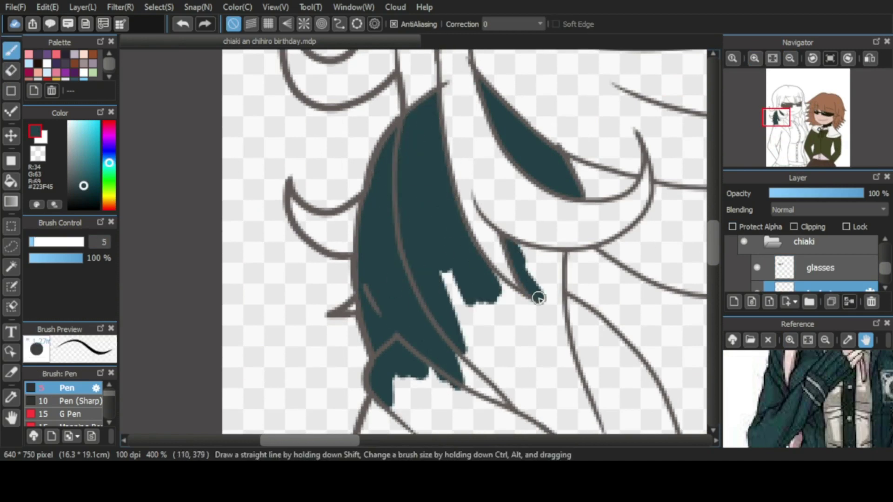
pyautogui.scroll(-6, 561, 335)
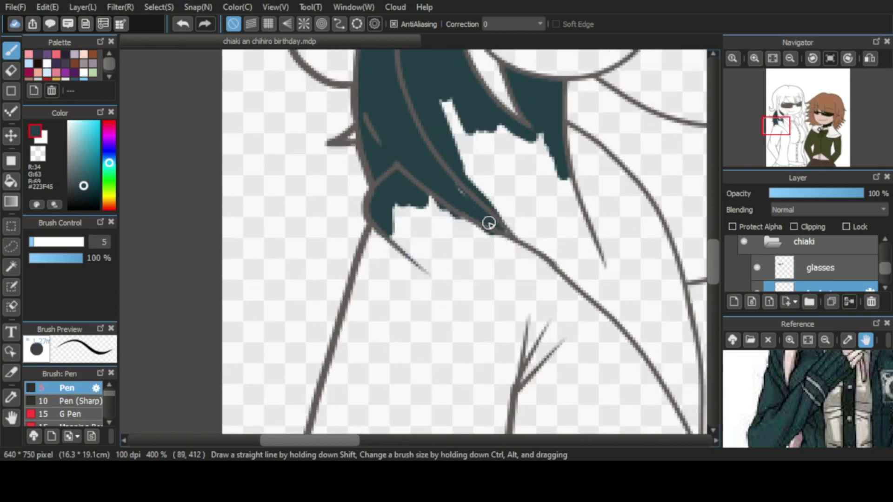
pyautogui.moveTo(489, 223)
pyautogui.mouseDown()
pyautogui.moveTo(506, 166)
pyautogui.moveTo(566, 134)
pyautogui.mouseUp()
# Line the jacket's open front edge and bottom hem in dark teal, from the chest down to the waist corner.
pyautogui.moveTo(650, 211)
pyautogui.mouseDown()
pyautogui.moveTo(467, 229)
pyautogui.moveTo(463, 329)
pyautogui.moveTo(438, 433)
pyautogui.mouseUp()
pyautogui.scroll(-6, 715, 253)
pyautogui.scroll(-2, 481, 302)
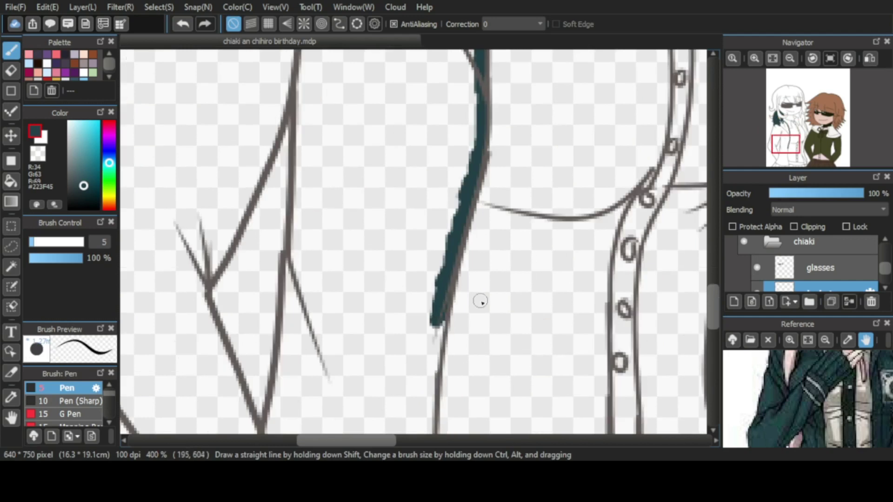
pyautogui.scroll(-5, 428, 393)
pyautogui.scroll(-5, 458, 422)
pyautogui.moveTo(219, 204)
pyautogui.mouseDown()
pyautogui.moveTo(205, 243)
pyautogui.moveTo(210, 255)
pyautogui.mouseUp()
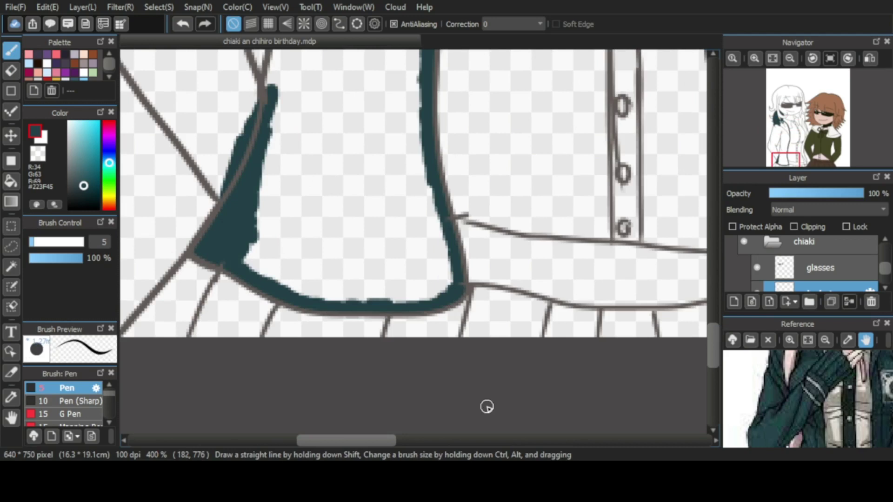
# Paint dark teal along the jacket's side seam and the outer sleeve edge down past the elbow.
pyautogui.scroll(8, 487, 407)
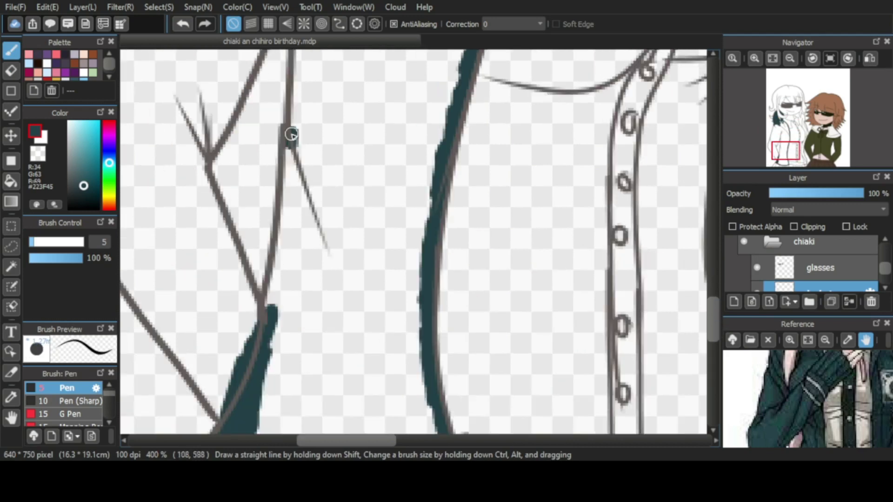
pyautogui.moveTo(289, 135); pyautogui.dragTo(279, 307)
pyautogui.scroll(2, 405, 183)
pyautogui.moveTo(309, 100); pyautogui.dragTo(297, 344)
pyautogui.hscroll(-4, 294, 195)
pyautogui.moveTo(321, 223)
pyautogui.mouseDown()
pyautogui.moveTo(369, 80)
pyautogui.moveTo(299, 273)
pyautogui.moveTo(286, 358)
pyautogui.mouseUp()
pyautogui.scroll(-4, 280, 247)
pyautogui.moveTo(279, 247); pyautogui.dragTo(400, 430)
# Finish the forearm's lower edge and outline the gap between arm and body in dark teal.
pyautogui.scroll(-3, 488, 366)
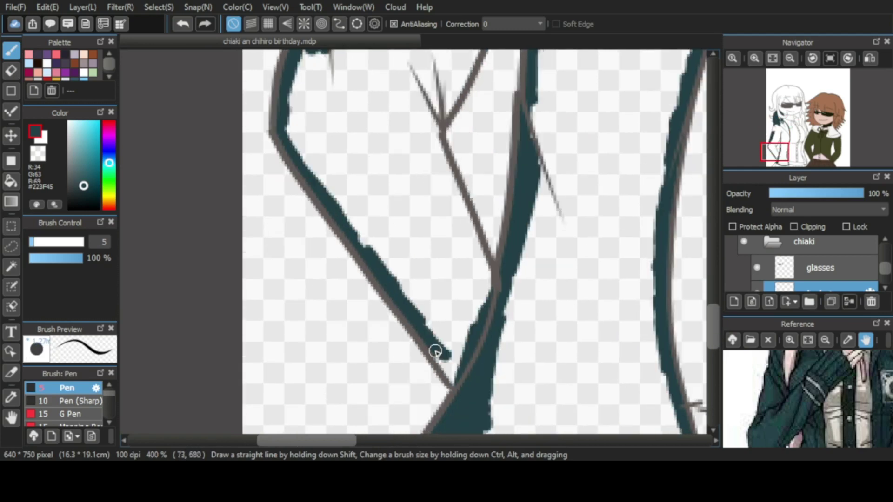
pyautogui.moveTo(437, 353); pyautogui.dragTo(411, 272)
pyautogui.moveTo(431, 123); pyautogui.dragTo(461, 218)
pyautogui.scroll(4, 393, 197)
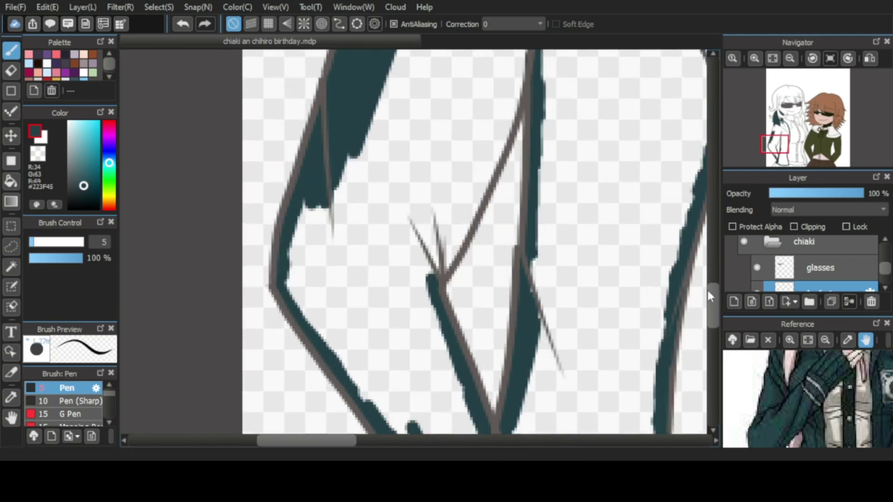
pyautogui.moveTo(445, 275)
pyautogui.mouseDown()
pyautogui.moveTo(439, 285)
pyautogui.moveTo(447, 274)
pyautogui.mouseUp()
pyautogui.moveTo(521, 86); pyautogui.dragTo(499, 150)
pyautogui.moveTo(456, 254); pyautogui.dragTo(466, 226)
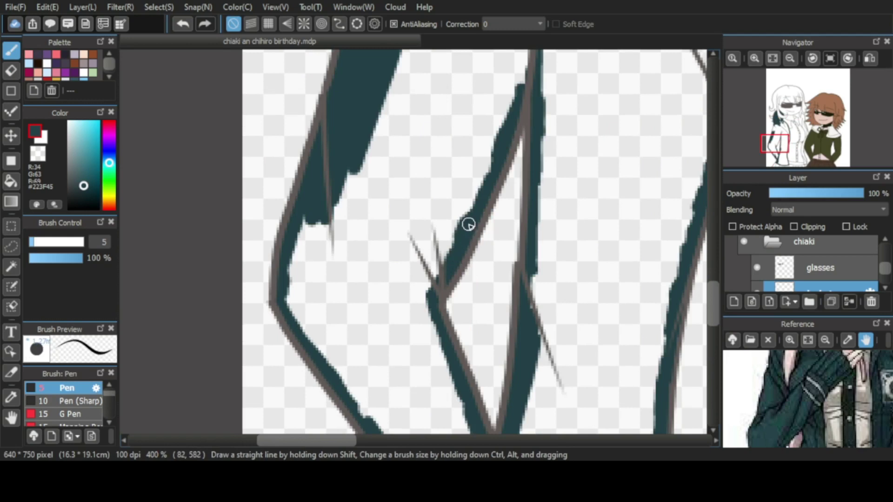
# Paint the jacket's hood and shoulder on the side nearest the short-haired figure dark teal, around the hair strands.
pyautogui.scroll(2, 390, 148)
pyautogui.scroll(4, 393, 184)
pyautogui.hscroll(8, 394, 184)
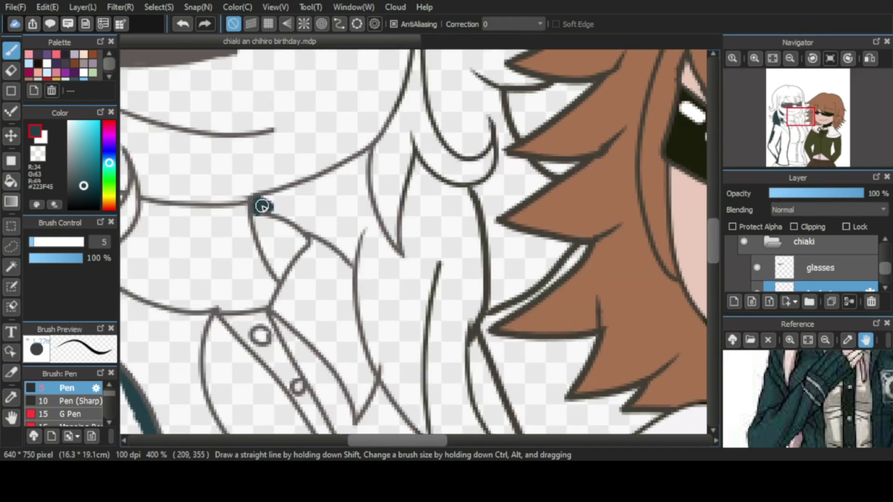
pyautogui.moveTo(330, 237); pyautogui.dragTo(361, 183)
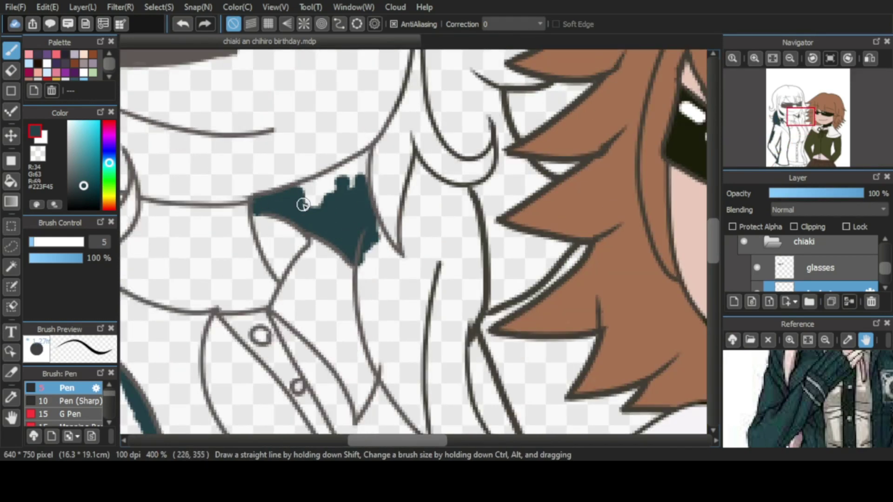
pyautogui.moveTo(374, 229)
pyautogui.mouseDown()
pyautogui.moveTo(414, 275)
pyautogui.moveTo(464, 202)
pyautogui.moveTo(455, 244)
pyautogui.mouseUp()
pyautogui.moveTo(474, 313); pyautogui.dragTo(370, 260)
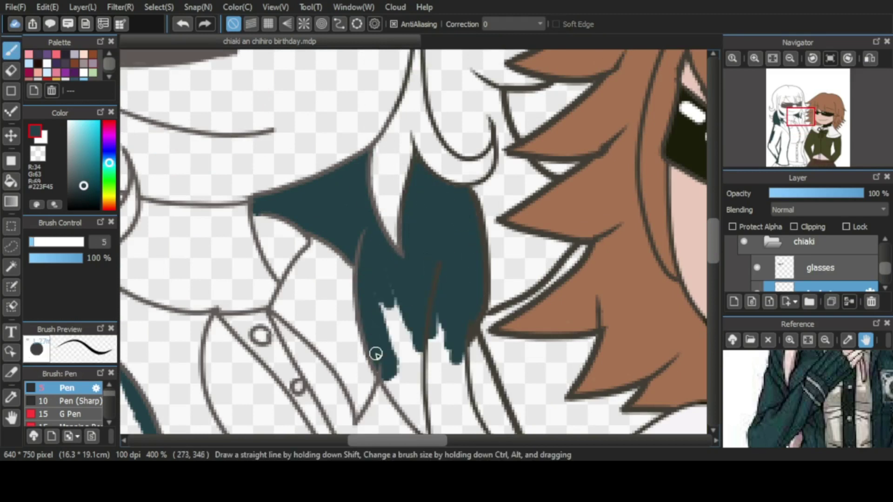
pyautogui.moveTo(376, 355); pyautogui.dragTo(455, 362)
# Continue the dark teal down that side of the jacket, between the shirt and the green jacket, to the waist.
pyautogui.moveTo(710, 246); pyautogui.dragTo(711, 275)
pyautogui.moveTo(386, 156)
pyautogui.mouseDown()
pyautogui.moveTo(393, 163)
pyautogui.moveTo(452, 154)
pyautogui.moveTo(528, 266)
pyautogui.moveTo(434, 215)
pyautogui.mouseUp()
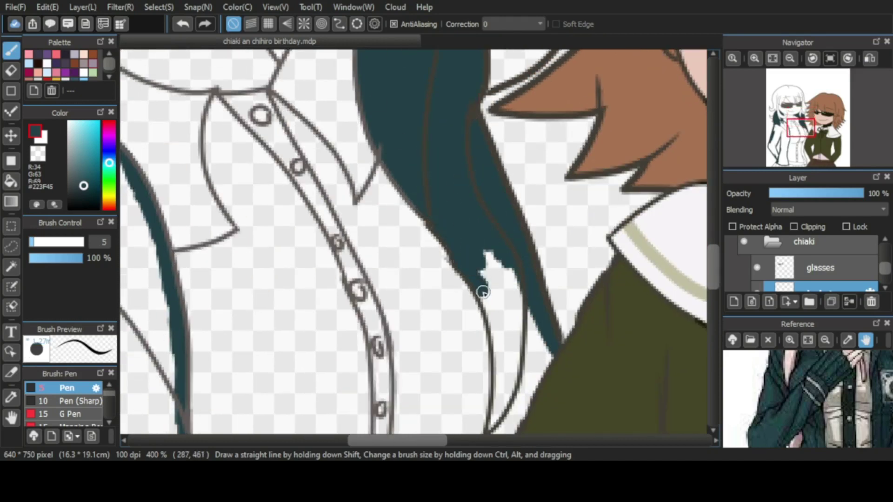
pyautogui.moveTo(483, 292)
pyautogui.mouseDown()
pyautogui.moveTo(522, 399)
pyautogui.moveTo(498, 358)
pyautogui.mouseUp()
pyautogui.scroll(-3, 496, 281)
pyautogui.moveTo(496, 281); pyautogui.dragTo(472, 351)
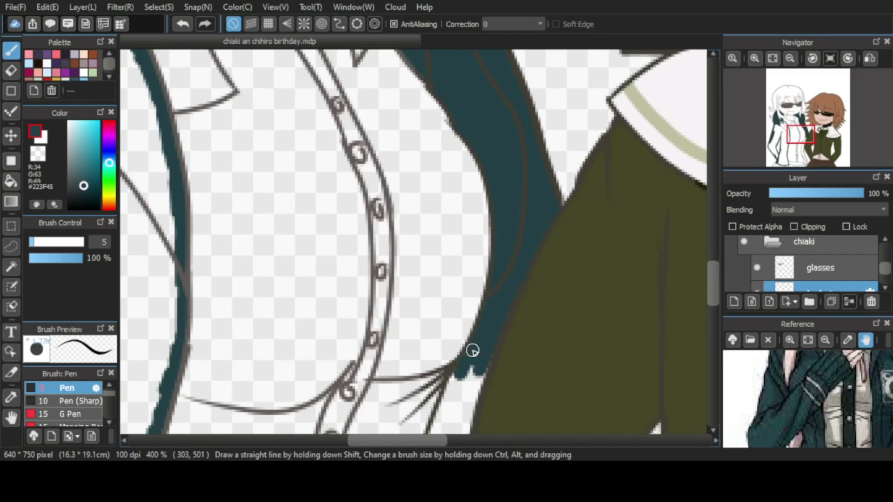
pyautogui.scroll(-3, 473, 351)
pyautogui.moveTo(449, 223)
pyautogui.mouseDown()
pyautogui.moveTo(442, 342)
pyautogui.moveTo(427, 309)
pyautogui.mouseUp()
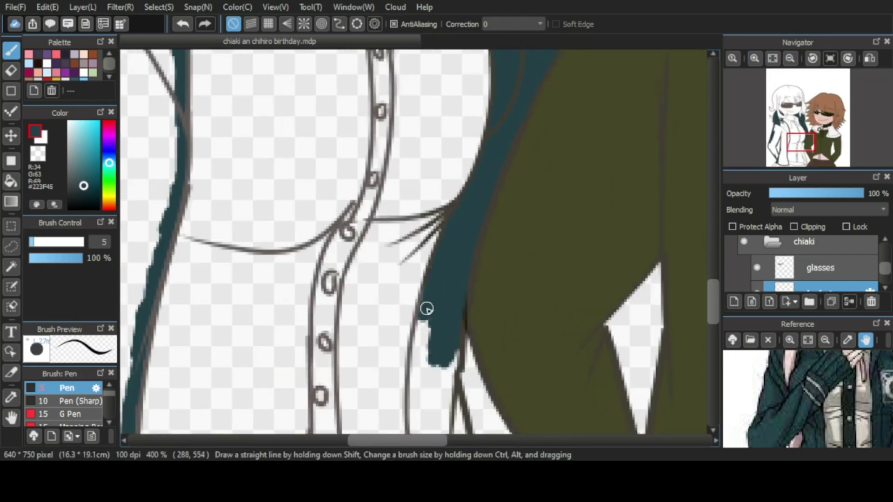
# Paint the lower end of that jacket side dark teal down to its corner beside the brown skirt.
pyautogui.moveTo(713, 303); pyautogui.dragTo(714, 317)
pyautogui.moveTo(433, 286)
pyautogui.mouseDown()
pyautogui.moveTo(413, 299)
pyautogui.moveTo(456, 319)
pyautogui.moveTo(470, 419)
pyautogui.mouseUp()
pyautogui.moveTo(714, 303); pyautogui.dragTo(714, 325)
pyautogui.moveTo(447, 224); pyautogui.dragTo(471, 294)
pyautogui.moveTo(477, 377); pyautogui.dragTo(511, 370)
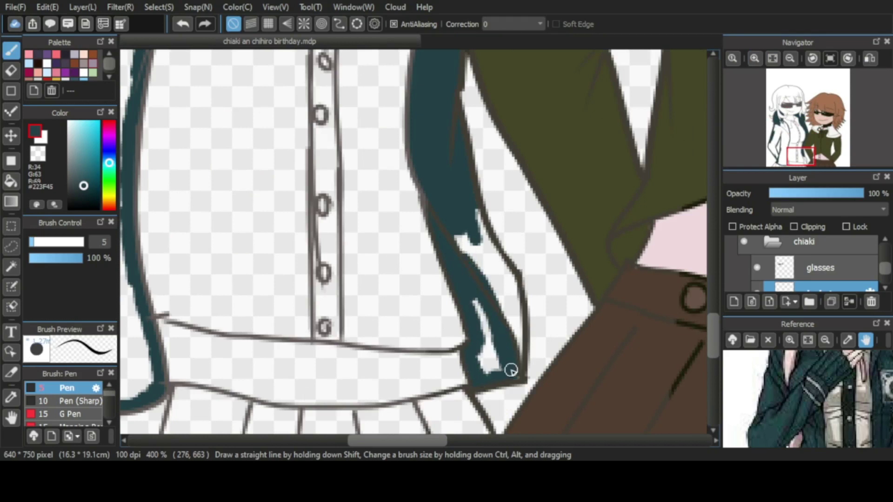
# Fill the remaining interior of the jacket body and sleeves with dark teal using a size 15 pen.
pyautogui.scroll(-4, 476, 226)
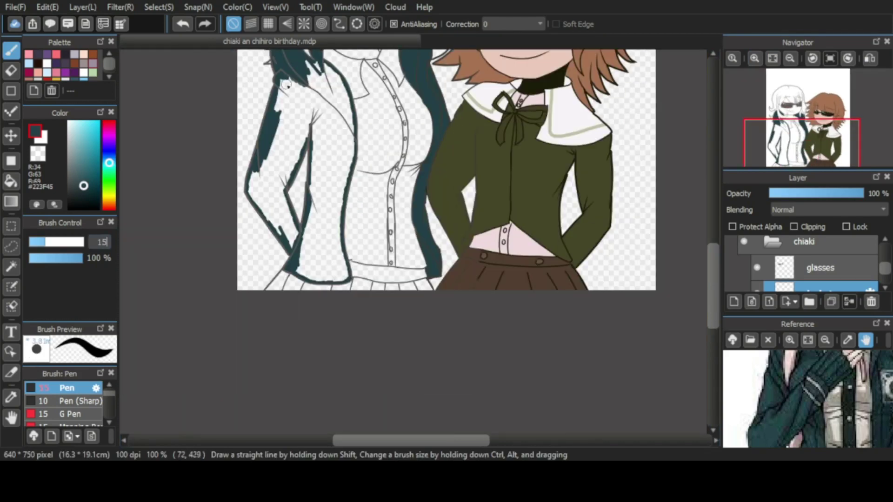
pyautogui.scroll(3, 465, 198)
pyautogui.moveTo(465, 198)
pyautogui.mouseDown()
pyautogui.moveTo(368, 289)
pyautogui.moveTo(383, 299)
pyautogui.moveTo(418, 251)
pyautogui.mouseUp()
pyautogui.moveTo(713, 253); pyautogui.dragTo(713, 293)
pyautogui.moveTo(321, 112)
pyautogui.mouseDown()
pyautogui.moveTo(331, 253)
pyautogui.moveTo(246, 238)
pyautogui.mouseUp()
pyautogui.moveTo(359, 440)
pyautogui.mouseDown()
pyautogui.moveTo(339, 440)
pyautogui.moveTo(406, 375)
pyautogui.moveTo(535, 358)
pyautogui.moveTo(473, 325)
pyautogui.moveTo(590, 120)
pyautogui.moveTo(549, 74)
pyautogui.moveTo(621, 126)
pyautogui.mouseUp()
pyautogui.scroll(3, 525, 88)
pyautogui.scroll(-3, 578, 191)
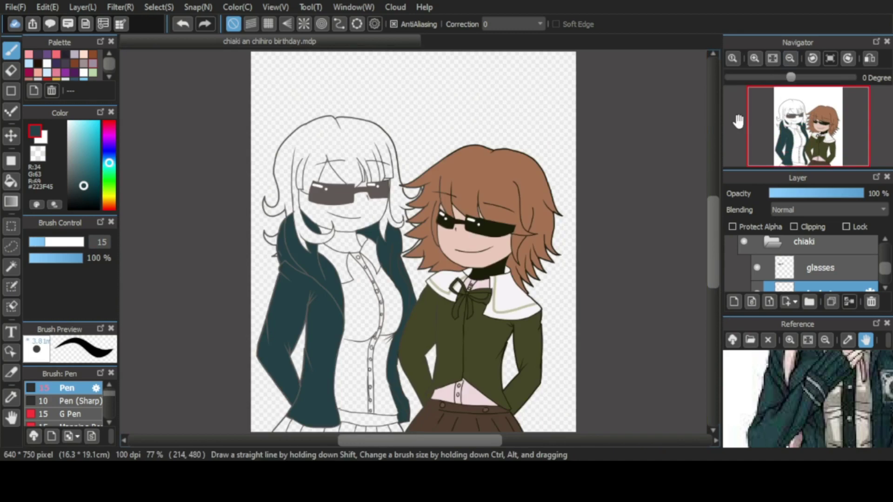
pyautogui.scroll(1, 825, 261)
pyautogui.scroll(-1, 825, 261)
# Paint the long-haired figure's waistband and pleated skirt beige (#D8CEC2) on the skirt layer with a size 15 pen.
pyautogui.click(819, 276)
pyautogui.scroll(4, 345, 421)
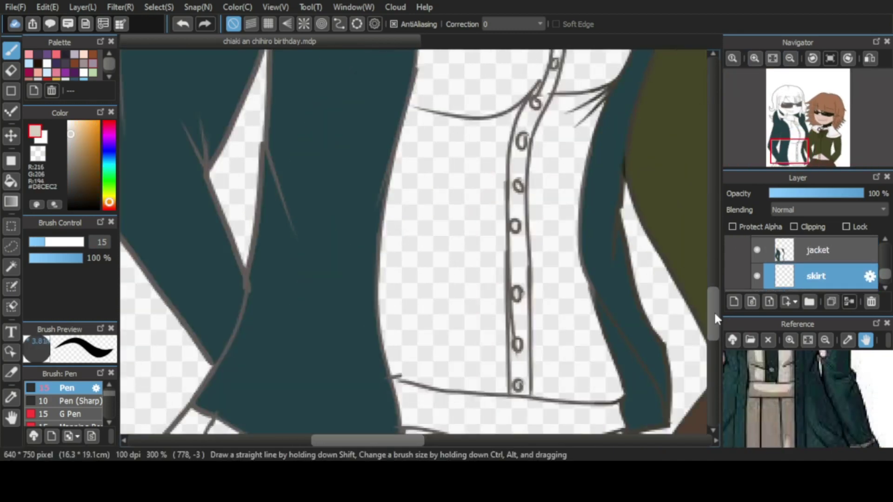
pyautogui.moveTo(714, 311); pyautogui.dragTo(713, 330)
pyautogui.moveTo(326, 321)
pyautogui.mouseDown()
pyautogui.moveTo(219, 269)
pyautogui.moveTo(149, 325)
pyautogui.mouseUp()
pyautogui.scroll(2, 698, 179)
pyautogui.moveTo(395, 302)
pyautogui.mouseDown()
pyautogui.moveTo(409, 259)
pyautogui.moveTo(688, 289)
pyautogui.moveTo(660, 344)
pyautogui.mouseUp()
# Add a layer in the chiaki folder and name it "shirt".
pyautogui.moveTo(398, 440); pyautogui.dragTo(421, 441)
pyautogui.click(734, 301)
pyautogui.doubleClick(817, 286)
pyautogui.write('shirt')
pyautogui.press('Return')
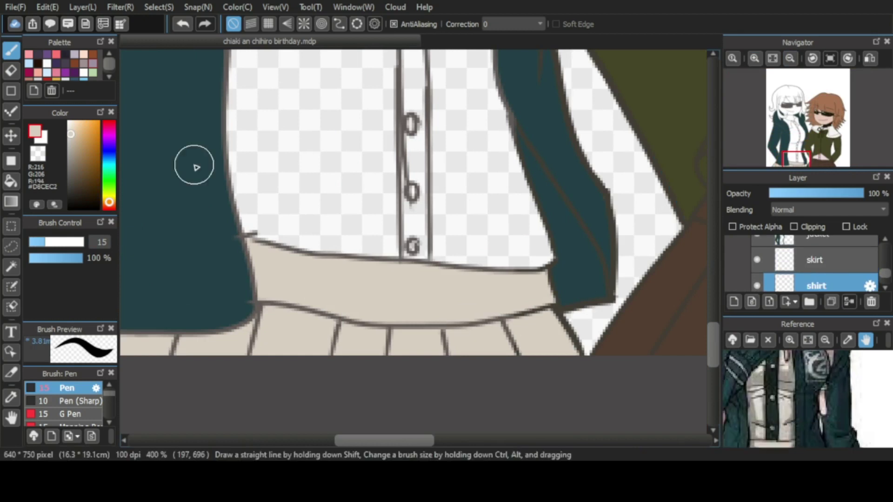
# Paint the shirt red (#FF0000) from the waistband up to the chest with a size 15 pen.
pyautogui.click(98, 122)
pyautogui.moveTo(260, 186)
pyautogui.mouseDown()
pyautogui.moveTo(513, 259)
pyautogui.moveTo(395, 115)
pyautogui.mouseUp()
pyautogui.scroll(8, 395, 115)
pyautogui.moveTo(298, 135)
pyautogui.mouseDown()
pyautogui.moveTo(285, 369)
pyautogui.moveTo(445, 152)
pyautogui.mouseUp()
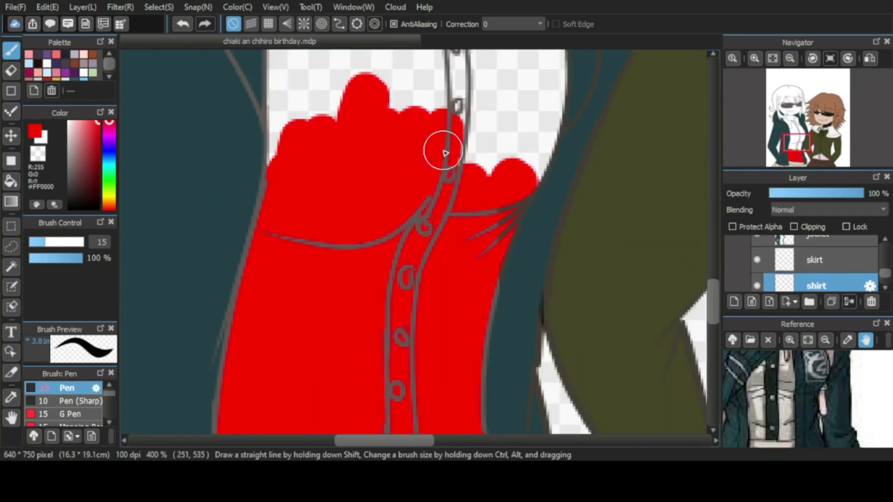
pyautogui.moveTo(299, 125); pyautogui.dragTo(307, 184)
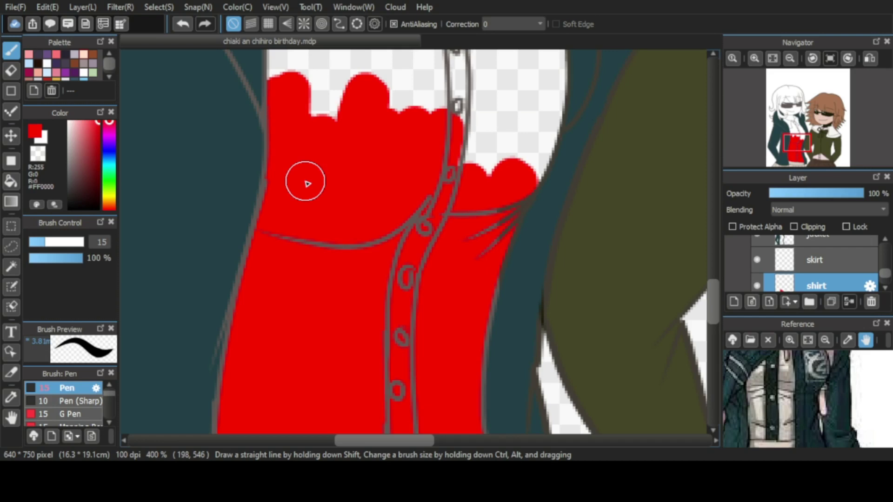
pyautogui.moveTo(484, 84)
pyautogui.mouseDown()
pyautogui.moveTo(523, 128)
pyautogui.moveTo(500, 114)
pyautogui.mouseUp()
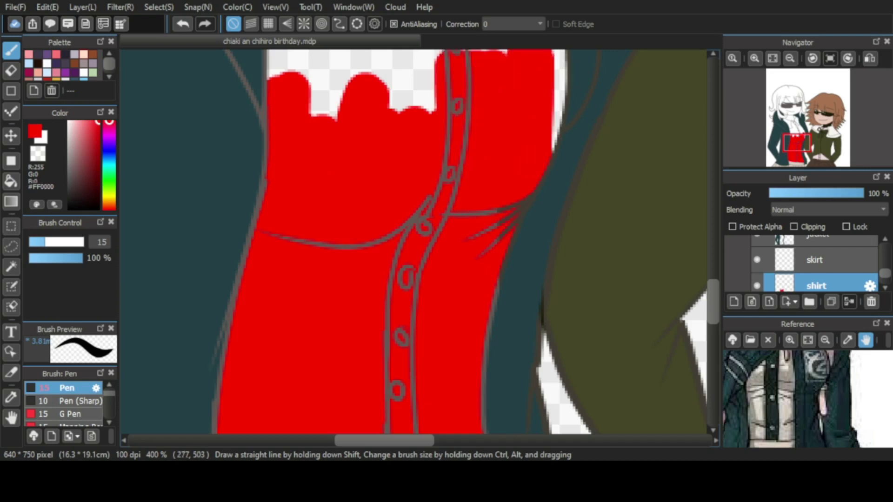
# Fill the upper chest, shoulders and collar of the shirt with red and tidy its edges.
pyautogui.scroll(3, 465, 91)
pyautogui.scroll(3, 532, 210)
pyautogui.moveTo(335, 100)
pyautogui.mouseDown()
pyautogui.moveTo(355, 116)
pyautogui.moveTo(372, 184)
pyautogui.mouseUp()
pyautogui.hscroll(-3, 373, 184)
pyautogui.moveTo(233, 158)
pyautogui.mouseDown()
pyautogui.moveTo(265, 184)
pyautogui.moveTo(405, 215)
pyautogui.moveTo(347, 184)
pyautogui.moveTo(350, 270)
pyautogui.moveTo(395, 288)
pyautogui.mouseUp()
pyautogui.press('e')
pyautogui.press('b')
# Protect the shirt layer's alpha and repaint the whole shirt light beige (#DFD8D0).
pyautogui.click(733, 227)
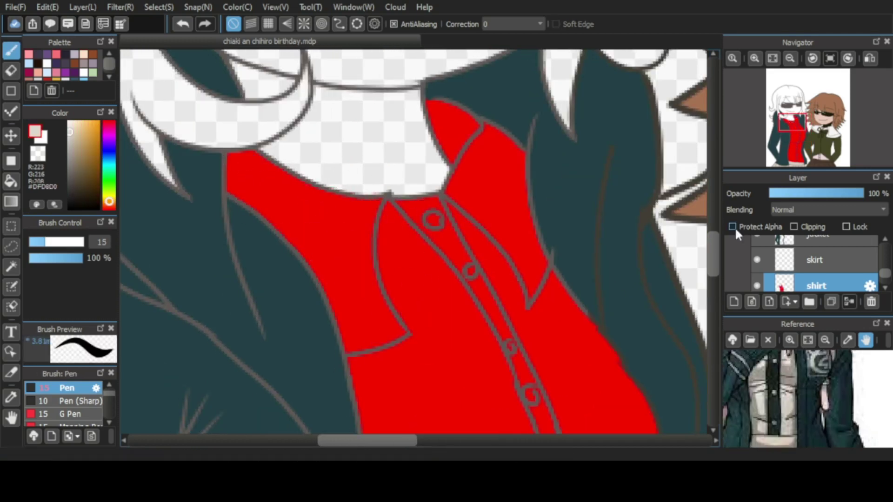
pyautogui.scroll(-2, 419, 233)
pyautogui.moveTo(372, 209)
pyautogui.mouseDown()
pyautogui.moveTo(486, 122)
pyautogui.moveTo(446, 326)
pyautogui.moveTo(369, 398)
pyautogui.moveTo(458, 429)
pyautogui.moveTo(484, 409)
pyautogui.mouseUp()
pyautogui.scroll(-3, 447, 325)
pyautogui.scroll(-2, 419, 326)
pyautogui.scroll(-2, 369, 399)
# Paint the neck area above the shirt red with a size 5 pen, then recolour it grey-brown (#615956) with alpha protected.
pyautogui.click(790, 59)
pyautogui.click(814, 286)
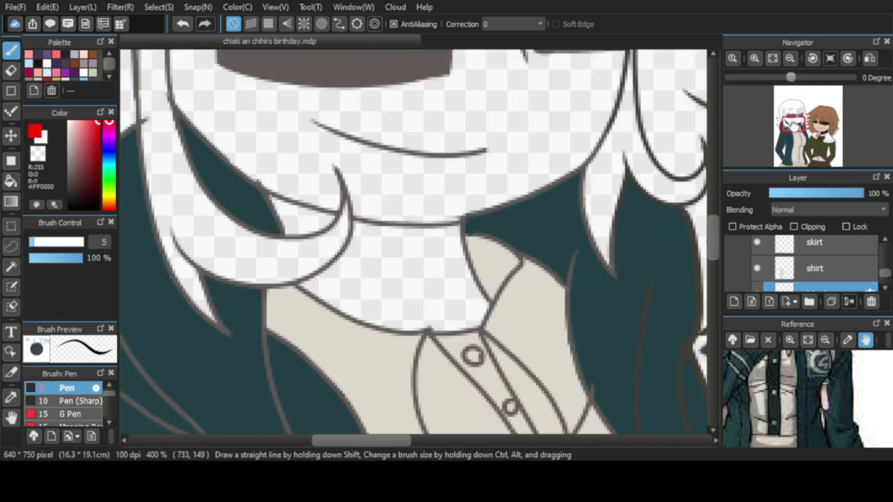
pyautogui.scroll(6, 322, 190)
pyautogui.moveTo(274, 168); pyautogui.dragTo(322, 191)
pyautogui.moveTo(345, 241); pyautogui.dragTo(491, 304)
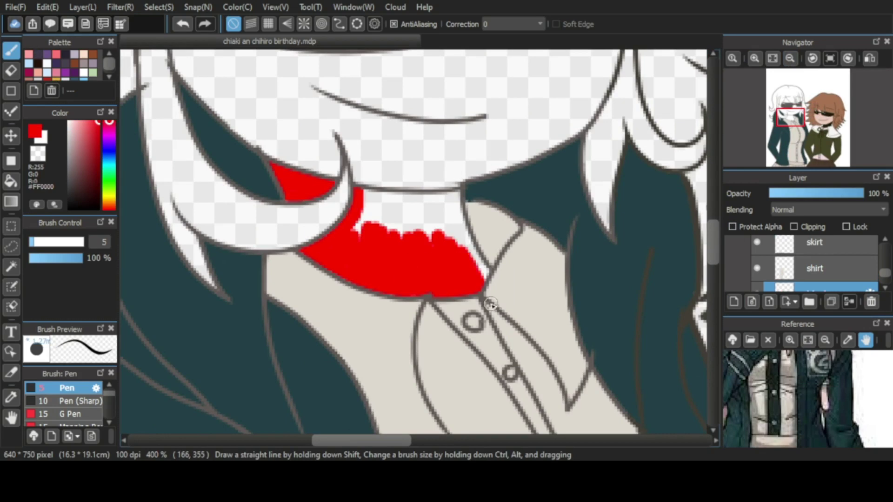
pyautogui.scroll(-3, 438, 288)
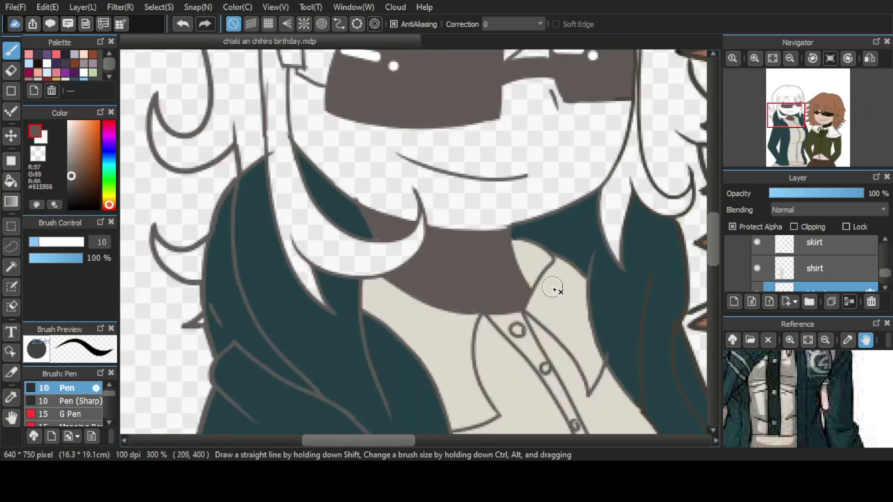
pyautogui.scroll(1, 554, 290)
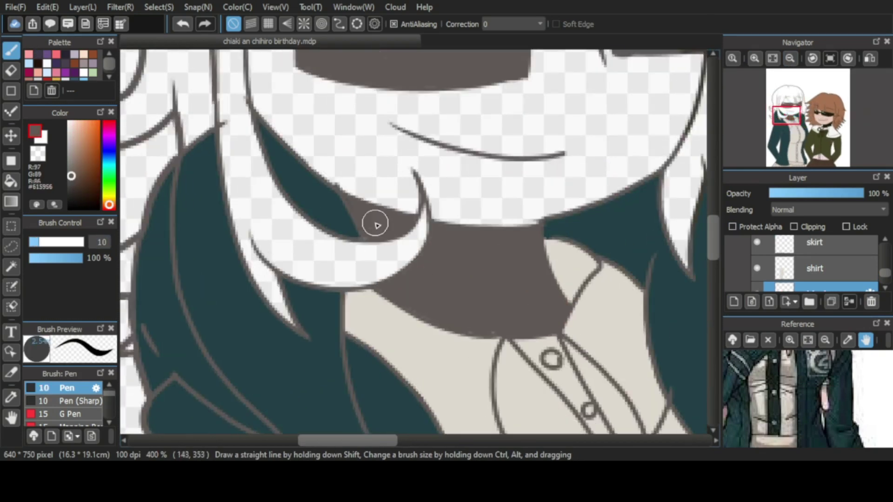
pyautogui.scroll(2, 819, 269)
pyautogui.click(819, 270)
pyautogui.press('e')
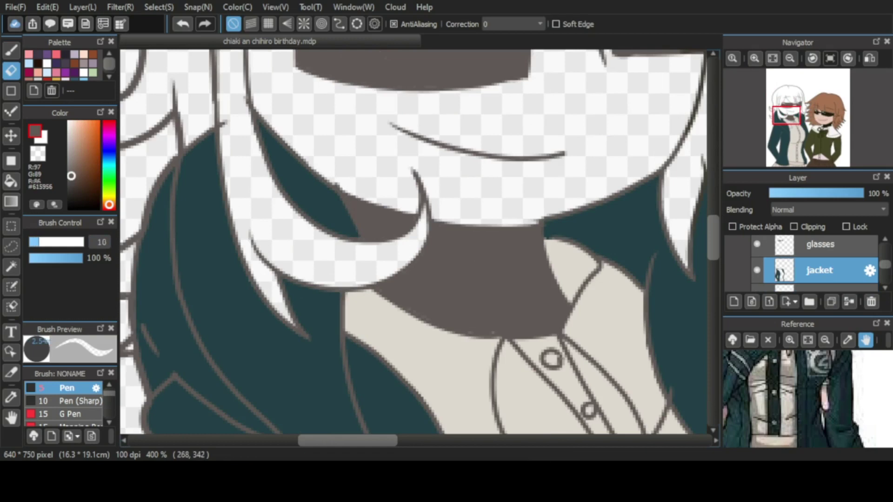
# On the skin layer, paint the long-haired figure's cheek, forehead gap and the gaps between the bangs red (#FF0000) with a size 5 pen.
pyautogui.scroll(-2, 833, 280)
pyautogui.click(832, 280)
pyautogui.press('b')
pyautogui.click(819, 288)
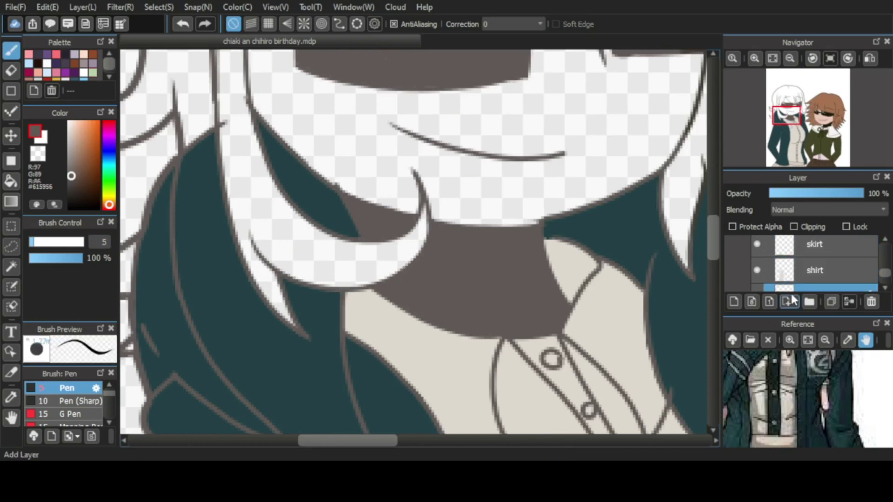
pyautogui.moveTo(713, 237); pyautogui.dragTo(713, 206)
pyautogui.moveTo(250, 232); pyautogui.dragTo(292, 262)
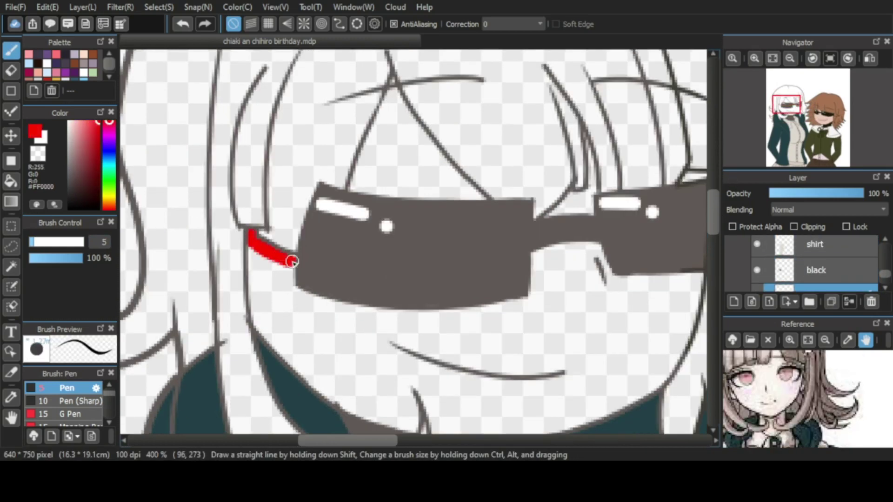
pyautogui.moveTo(254, 309)
pyautogui.mouseDown()
pyautogui.moveTo(335, 291)
pyautogui.moveTo(358, 335)
pyautogui.mouseUp()
pyautogui.moveTo(394, 81)
pyautogui.mouseDown()
pyautogui.moveTo(364, 165)
pyautogui.moveTo(377, 124)
pyautogui.moveTo(419, 128)
pyautogui.moveTo(437, 159)
pyautogui.mouseUp()
pyautogui.hscroll(3, 332, 164)
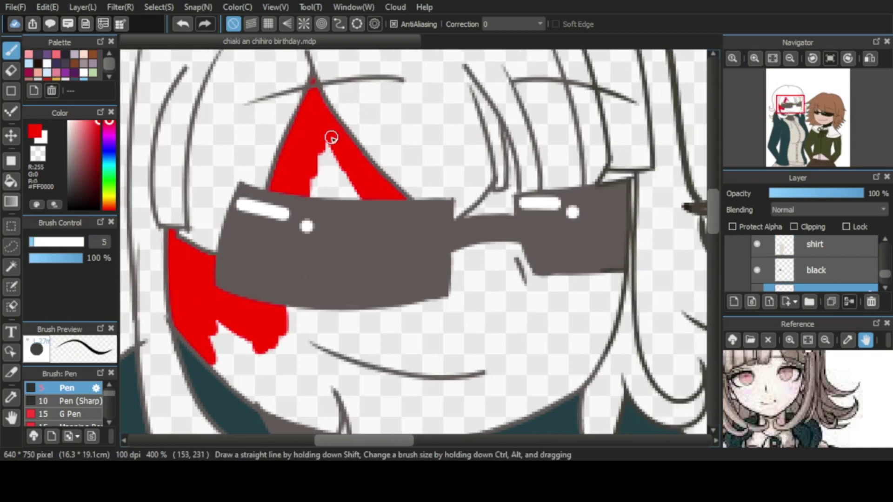
pyautogui.moveTo(513, 179); pyautogui.dragTo(512, 211)
pyautogui.moveTo(514, 139); pyautogui.dragTo(503, 196)
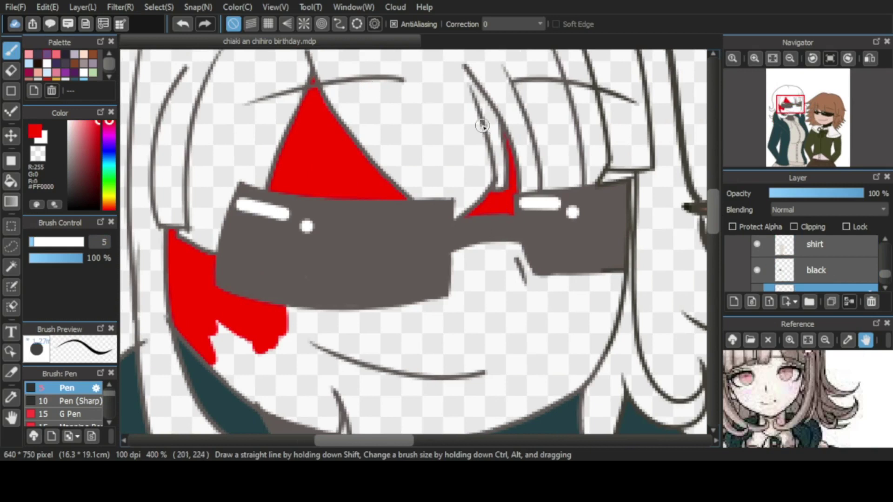
# Fill the rest of the face below and around the sunglasses red down to the chin, using a size 15 pen for the large areas.
pyautogui.scroll(-3, 316, 276)
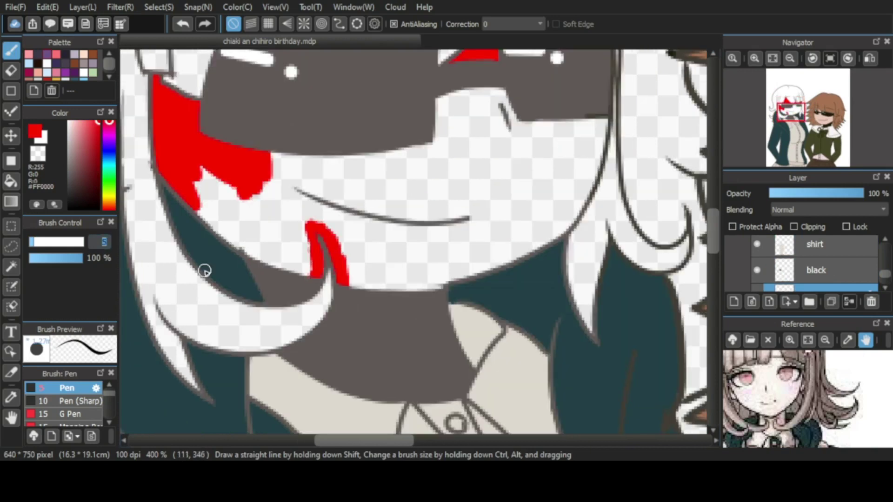
pyautogui.moveTo(205, 270)
pyautogui.mouseDown()
pyautogui.moveTo(291, 253)
pyautogui.moveTo(355, 194)
pyautogui.moveTo(418, 176)
pyautogui.mouseUp()
pyautogui.hotkey('ctrl', '-')
pyautogui.moveTo(459, 149)
pyautogui.mouseDown()
pyautogui.moveTo(459, 273)
pyautogui.moveTo(539, 184)
pyautogui.mouseUp()
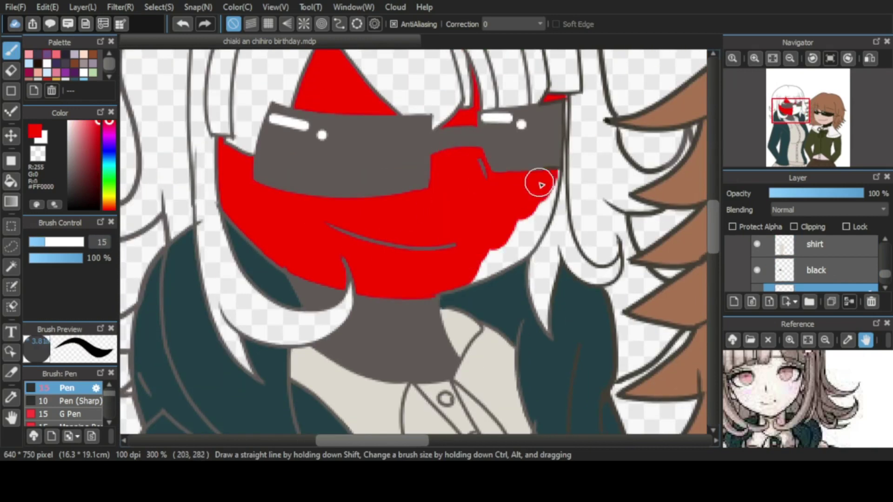
pyautogui.hotkey('ctrl', '+')
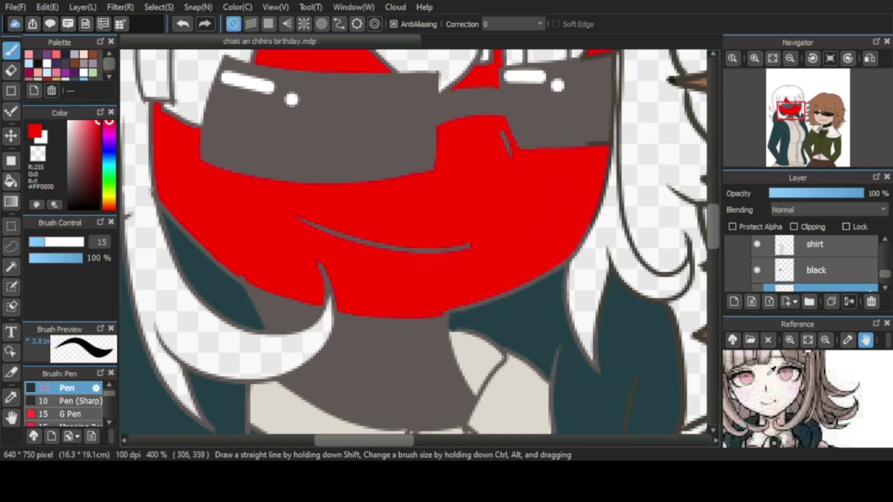
# Sample the pale skin tone (#FEF7F1) from the reference, protect the skin layer's alpha and repaint the whole face with it.
pyautogui.click(770, 370)
pyautogui.hotkey('ctrl', '-')
pyautogui.click(732, 59)
pyautogui.moveTo(326, 233)
pyautogui.mouseDown()
pyautogui.moveTo(389, 289)
pyautogui.moveTo(432, 270)
pyautogui.mouseUp()
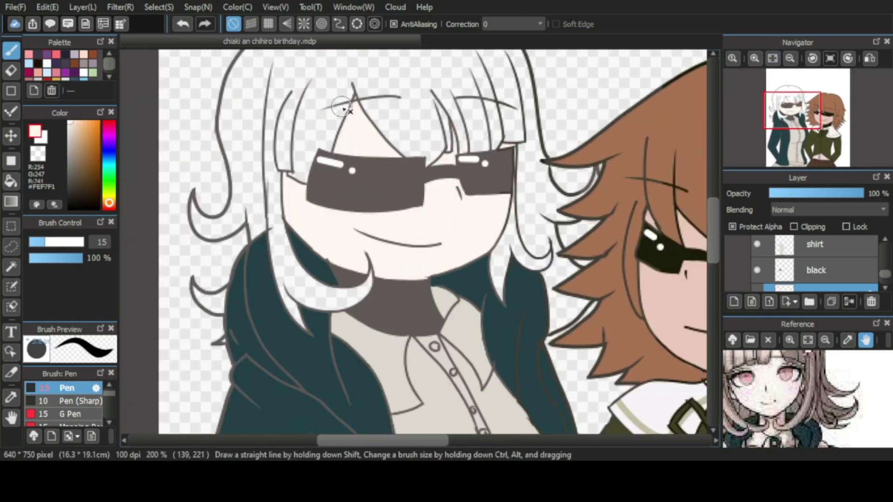
# Sample dusty pink (#D8C4BD) from the reference hair and paint the lower hair strands over the jacket and shoulder on the hair layer, pen size 5.
pyautogui.click(791, 409)
pyautogui.click(815, 279)
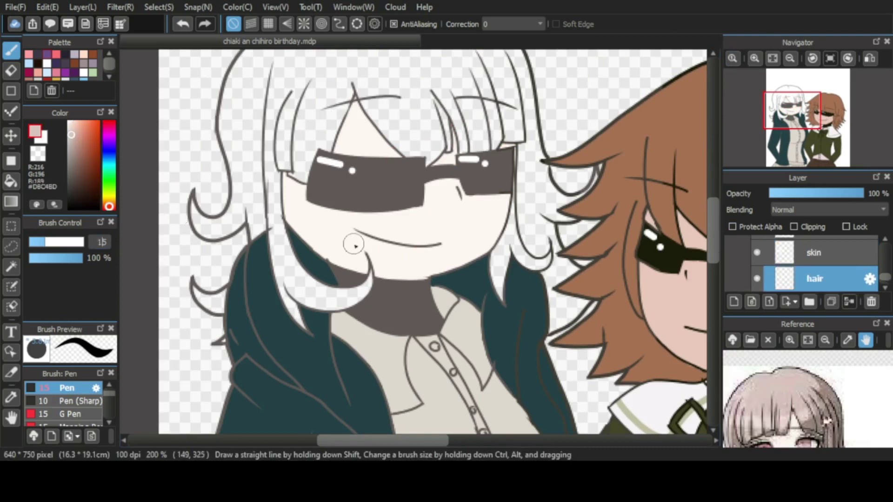
pyautogui.hotkey('ctrl', '+')
pyautogui.hotkey('ctrl', '+')
pyautogui.moveTo(801, 140); pyautogui.dragTo(790, 147)
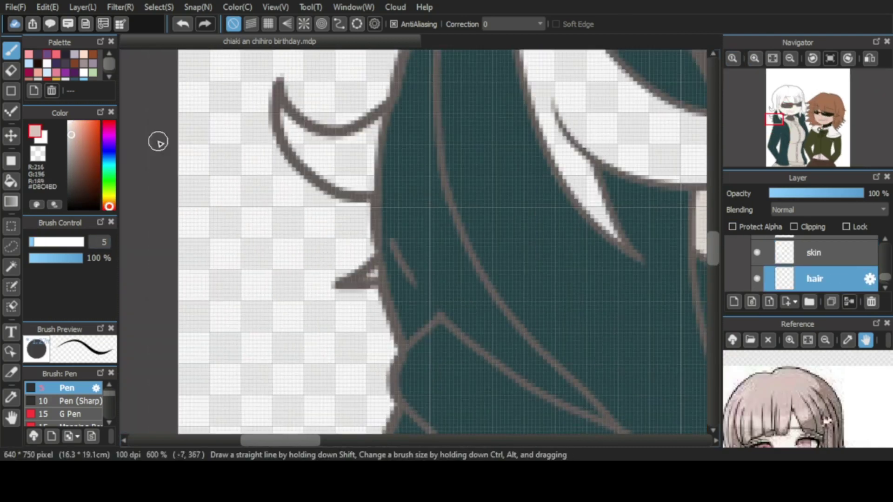
pyautogui.moveTo(286, 119); pyautogui.dragTo(393, 118)
pyautogui.scroll(3, 405, 364)
pyautogui.moveTo(463, 215)
pyautogui.mouseDown()
pyautogui.moveTo(561, 167)
pyautogui.moveTo(698, 199)
pyautogui.mouseUp()
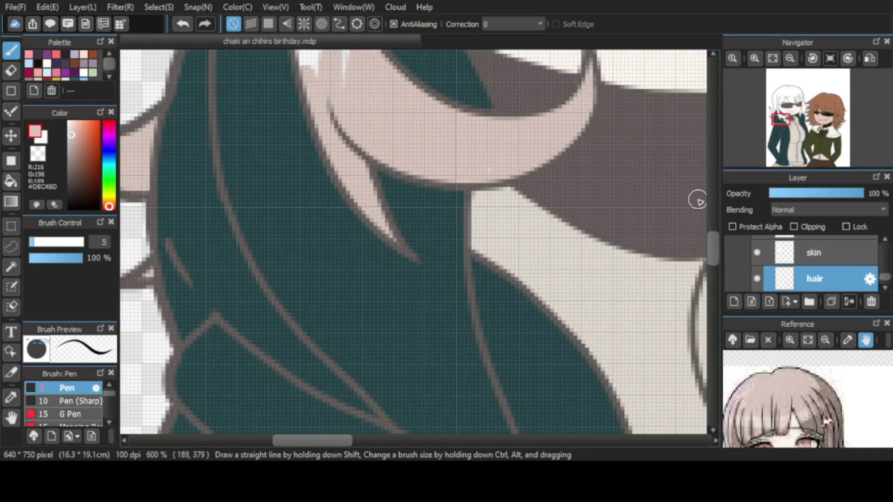
# Continue the pink hair colour up the outer curls and side locks to the head outline on the side away from the other figure.
pyautogui.scroll(3, 697, 199)
pyautogui.moveTo(278, 440); pyautogui.dragTo(285, 448)
pyautogui.scroll(3, 193, 139)
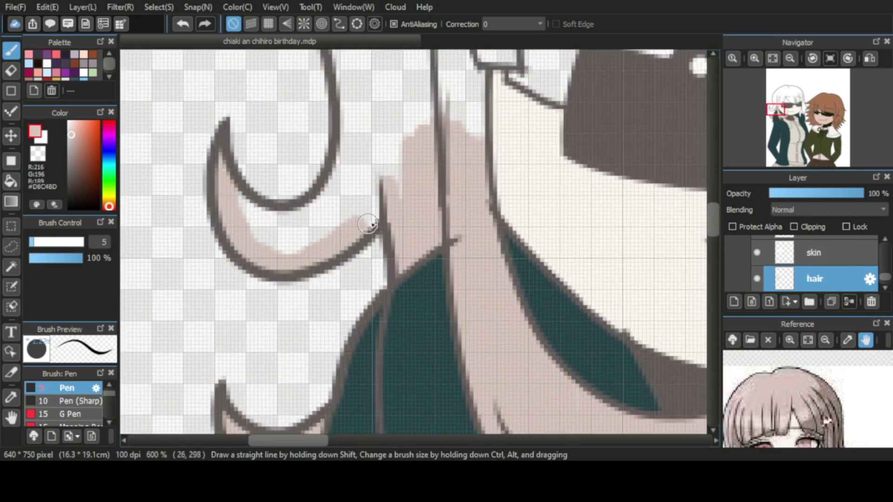
pyautogui.scroll(3, 288, 139)
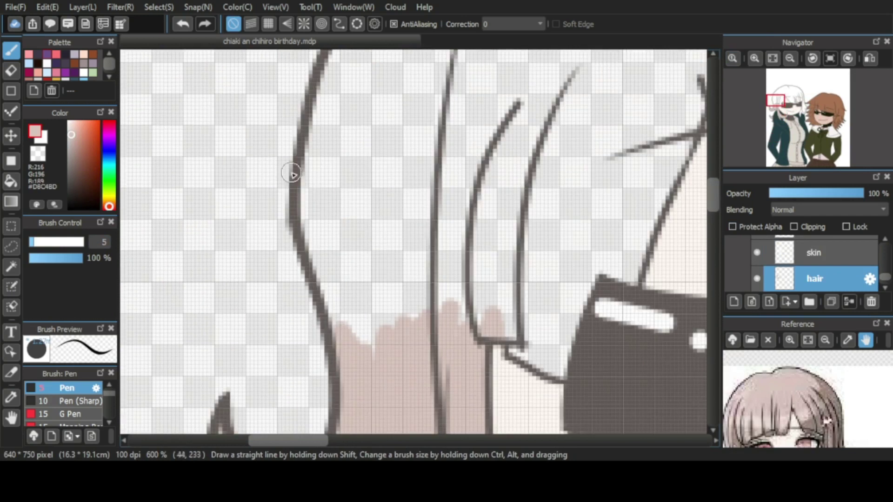
pyautogui.moveTo(291, 173)
pyautogui.mouseDown()
pyautogui.moveTo(327, 261)
pyautogui.moveTo(325, 281)
pyautogui.mouseUp()
pyautogui.moveTo(327, 120)
pyautogui.mouseDown()
pyautogui.moveTo(397, 261)
pyautogui.moveTo(352, 109)
pyautogui.moveTo(367, 242)
pyautogui.mouseUp()
pyautogui.scroll(3, 367, 242)
pyautogui.moveTo(421, 161)
pyautogui.mouseDown()
pyautogui.moveTo(341, 293)
pyautogui.moveTo(375, 236)
pyautogui.mouseUp()
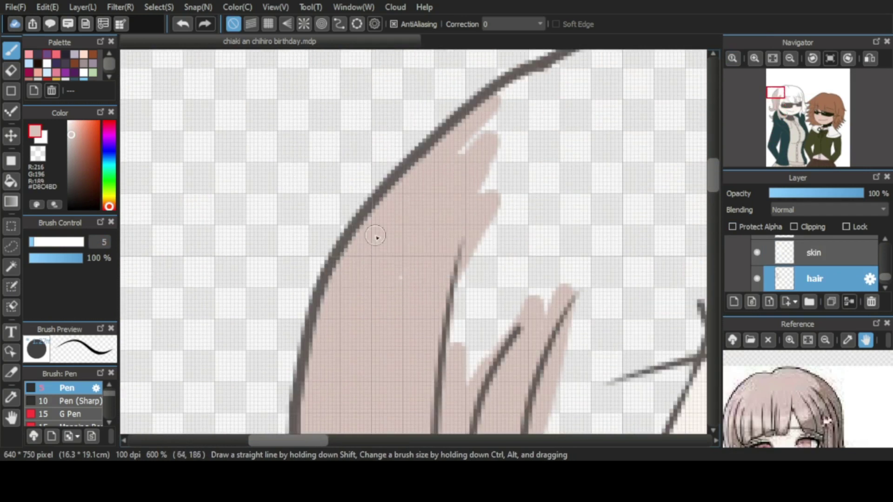
# Paint the hair between the face and the brown-haired figure pink, from the lower curls up to the side bangs.
pyautogui.moveTo(307, 440); pyautogui.dragTo(367, 457)
pyautogui.scroll(-5, 234, 296)
pyautogui.hscroll(3, 389, 164)
pyautogui.moveTo(389, 163)
pyautogui.mouseDown()
pyautogui.moveTo(401, 278)
pyautogui.moveTo(456, 337)
pyautogui.moveTo(456, 309)
pyautogui.moveTo(385, 181)
pyautogui.moveTo(466, 335)
pyautogui.moveTo(417, 395)
pyautogui.mouseUp()
pyautogui.scroll(-3, 414, 386)
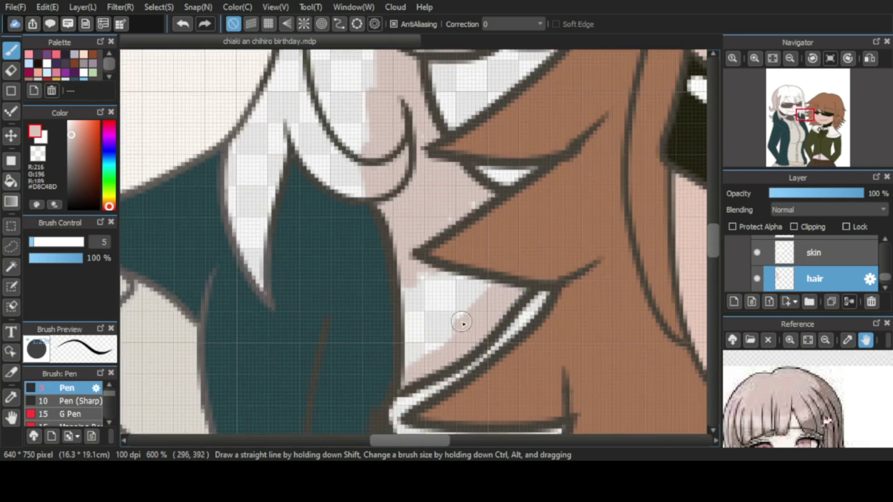
pyautogui.moveTo(462, 322); pyautogui.dragTo(409, 368)
pyautogui.scroll(-3, 379, 253)
pyautogui.scroll(2, 294, 80)
pyautogui.moveTo(426, 410); pyautogui.dragTo(409, 118)
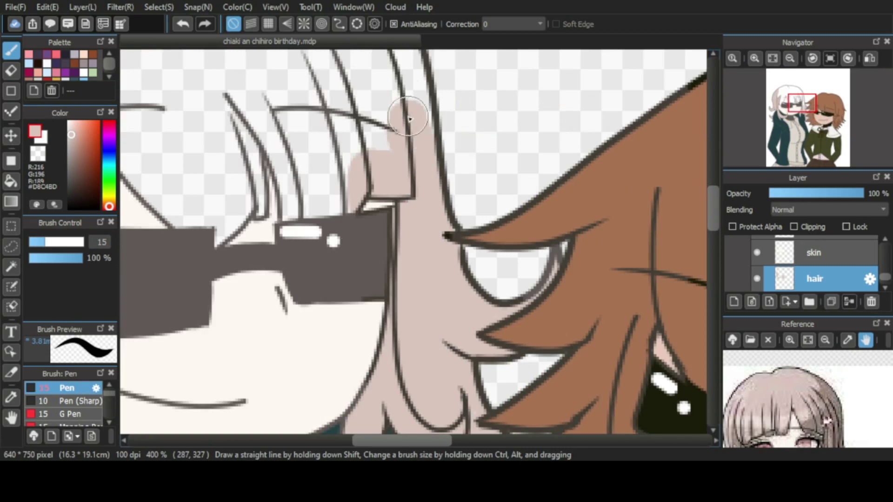
# Fill the bangs and the crown of the long-haired figure's head with the pink hair colour using a size 15 pen.
pyautogui.hscroll(-4, 408, 118)
pyautogui.scroll(4, 346, 414)
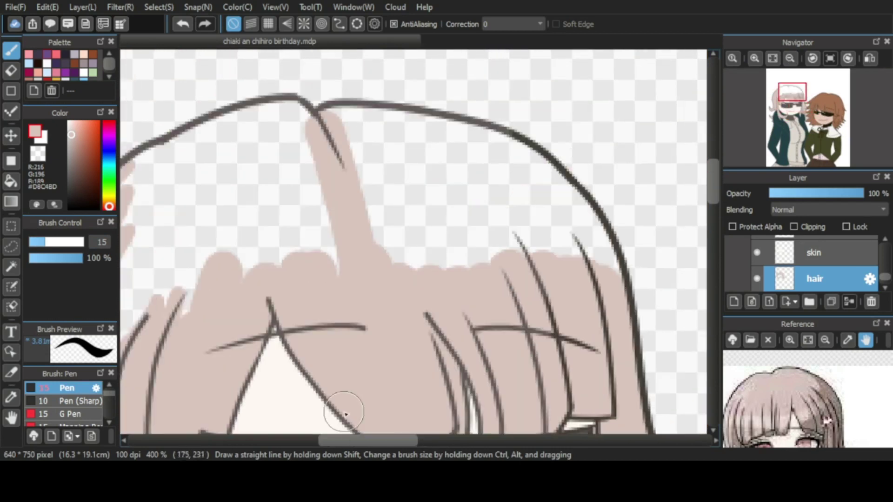
pyautogui.hscroll(-2, 346, 414)
pyautogui.moveTo(353, 303)
pyautogui.mouseDown()
pyautogui.moveTo(215, 175)
pyautogui.moveTo(330, 130)
pyautogui.moveTo(405, 136)
pyautogui.moveTo(525, 247)
pyautogui.mouseUp()
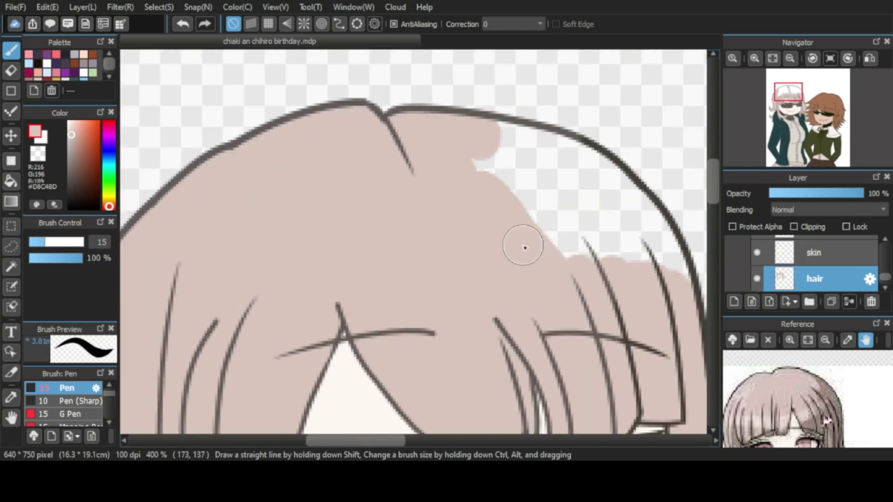
pyautogui.hscroll(3, 525, 248)
pyautogui.moveTo(319, 140)
pyautogui.mouseDown()
pyautogui.moveTo(402, 182)
pyautogui.moveTo(459, 256)
pyautogui.moveTo(331, 170)
pyautogui.moveTo(478, 239)
pyautogui.mouseUp()
pyautogui.scroll(-5, 478, 239)
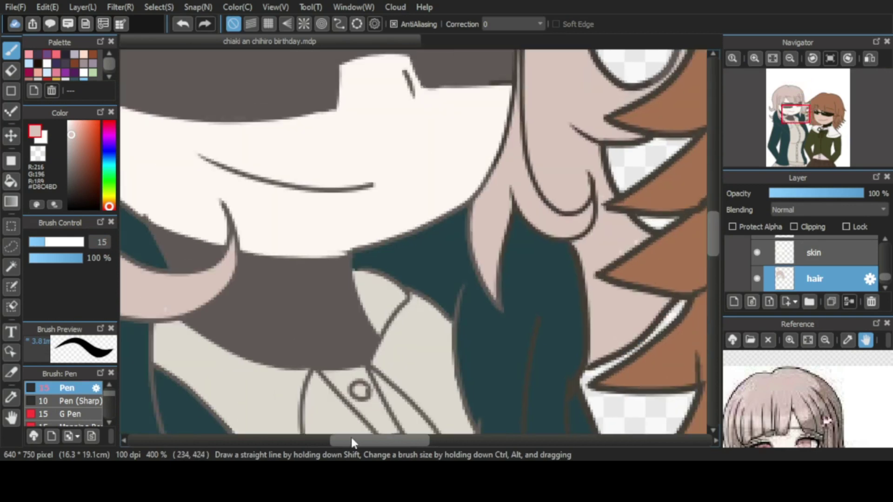
# With alpha protected and a size 50 pen, recolour the line art layers: #1B1B0B for the brown-haired figure and #615956 for the pink-haired one.
pyautogui.hscroll(-5, 385, 399)
pyautogui.scroll(-6, 385, 399)
pyautogui.click(855, 245)
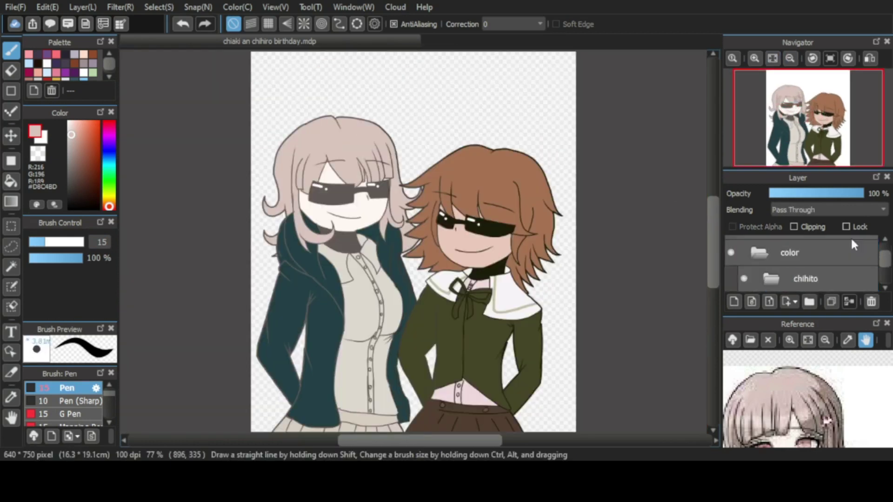
pyautogui.scroll(3, 759, 259)
pyautogui.click(791, 275)
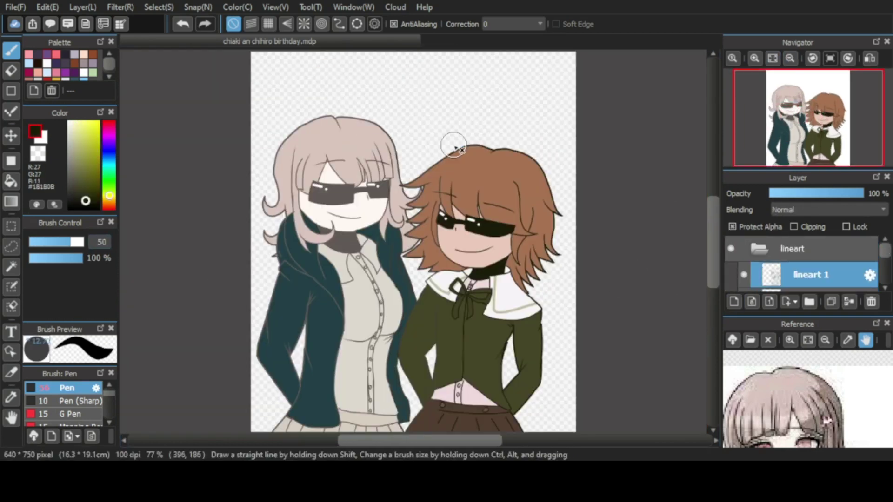
pyautogui.keyDown('alt'); pyautogui.click(341, 197); pyautogui.keyUp('alt')
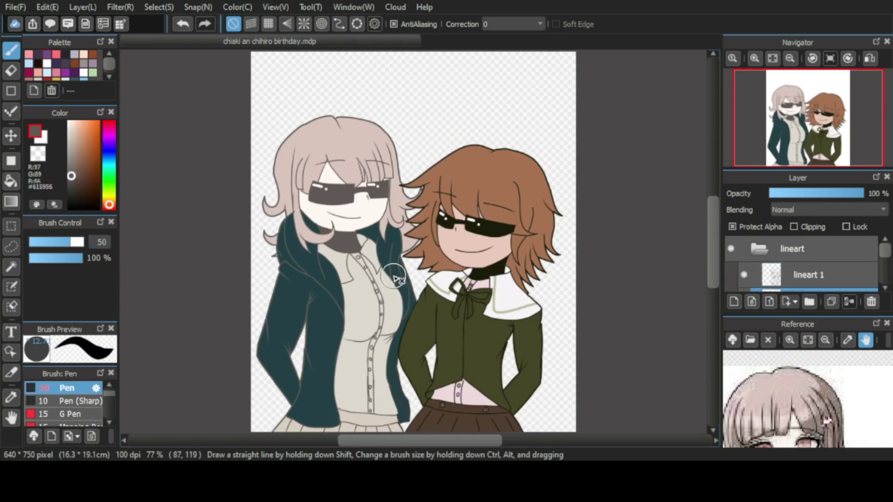
# Add a background layer behind the figures and fill it with a lighter teal based on the jacket colour, using a size 100 pen.
pyautogui.keyDown('alt'); pyautogui.click(332, 353); pyautogui.keyUp('alt')
pyautogui.click(82, 242)
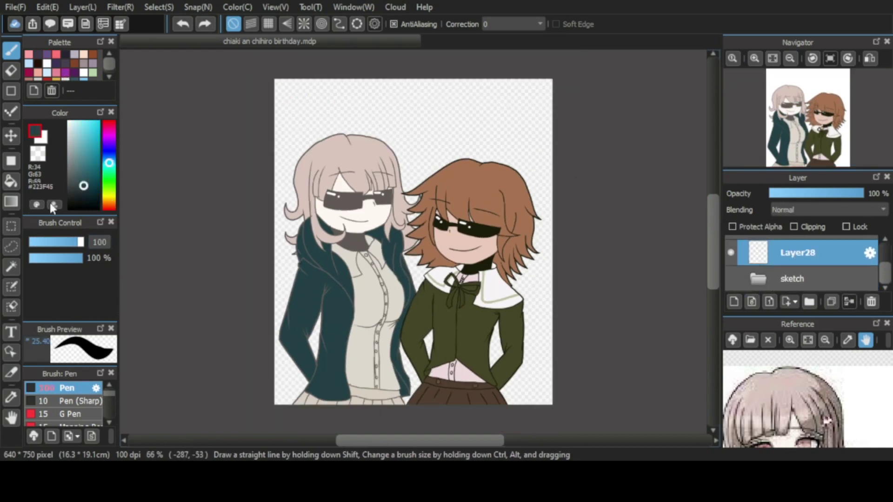
pyautogui.scroll(-1, 453, 183)
pyautogui.moveTo(453, 183)
pyautogui.mouseDown()
pyautogui.moveTo(508, 369)
pyautogui.moveTo(500, 373)
pyautogui.moveTo(475, 311)
pyautogui.mouseUp()
pyautogui.moveTo(275, 104)
pyautogui.mouseDown()
pyautogui.moveTo(484, 100)
pyautogui.moveTo(372, 93)
pyautogui.mouseUp()
# Paint the background behind the pink-haired figure and along the lower edge olive (#969352), then soften its border with a large Blur brush.
pyautogui.keyDown('alt'); pyautogui.click(290, 80); pyautogui.keyUp('alt')
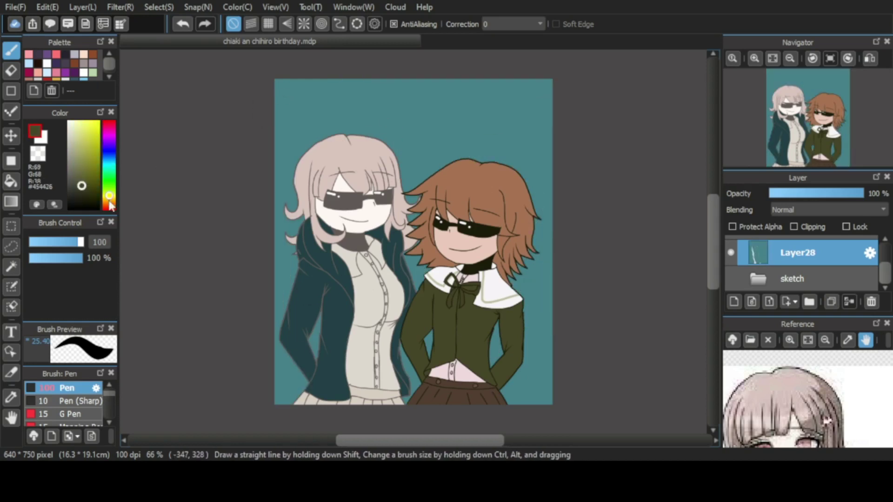
pyautogui.moveTo(289, 80)
pyautogui.mouseDown()
pyautogui.moveTo(267, 88)
pyautogui.moveTo(409, 425)
pyautogui.moveTo(288, 187)
pyautogui.moveTo(264, 242)
pyautogui.mouseUp()
pyautogui.scroll(-3, 66, 403)
pyautogui.click(65, 404)
pyautogui.moveTo(535, 396)
pyautogui.mouseDown()
pyautogui.moveTo(394, 191)
pyautogui.moveTo(343, 83)
pyautogui.mouseUp()
pyautogui.scroll(5, 65, 404)
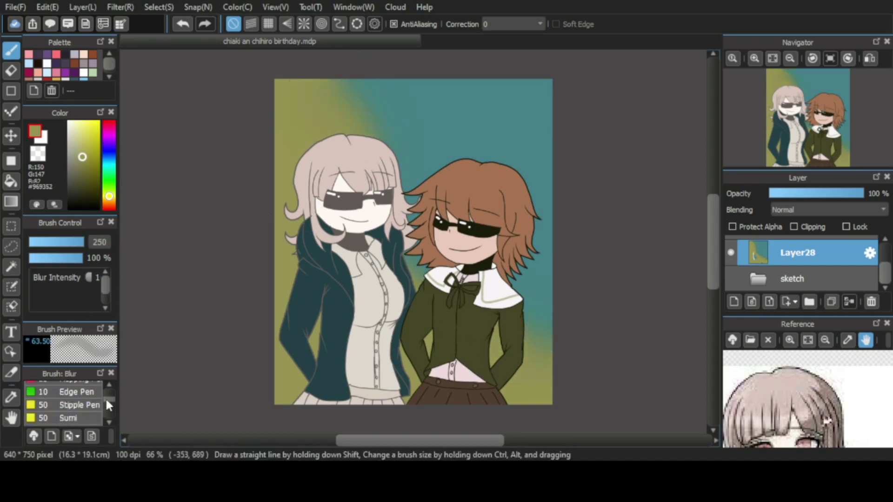
pyautogui.click(66, 242)
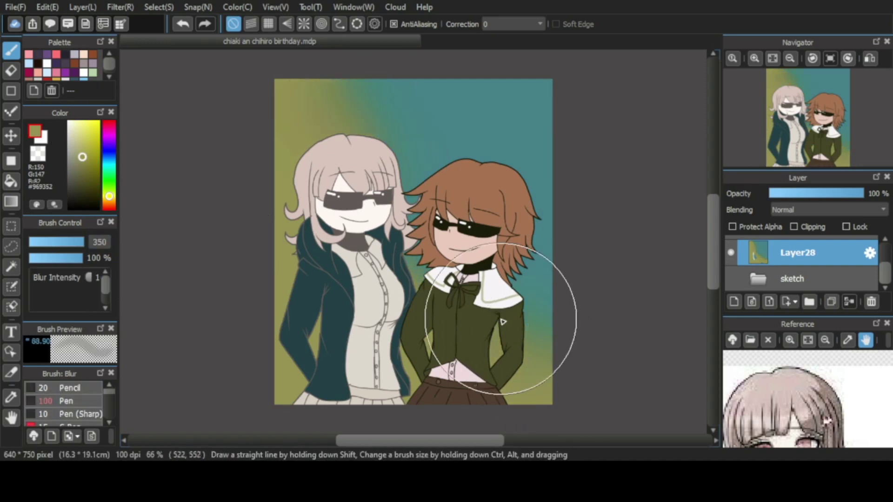
# Add the light green (#A0DAA5) title text "14th of March" on a new top layer and centre it above the figures.
pyautogui.click(65, 401)
pyautogui.click(93, 72)
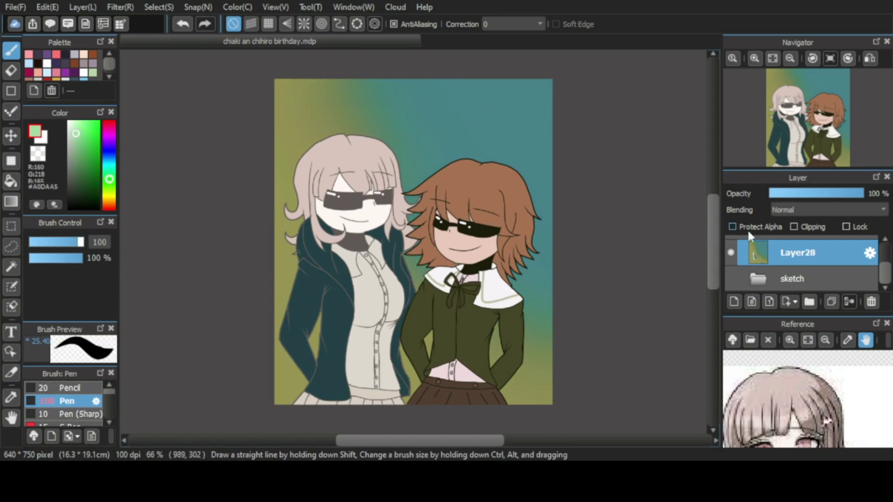
pyautogui.scroll(2, 808, 260)
pyautogui.click(808, 251)
pyautogui.click(11, 332)
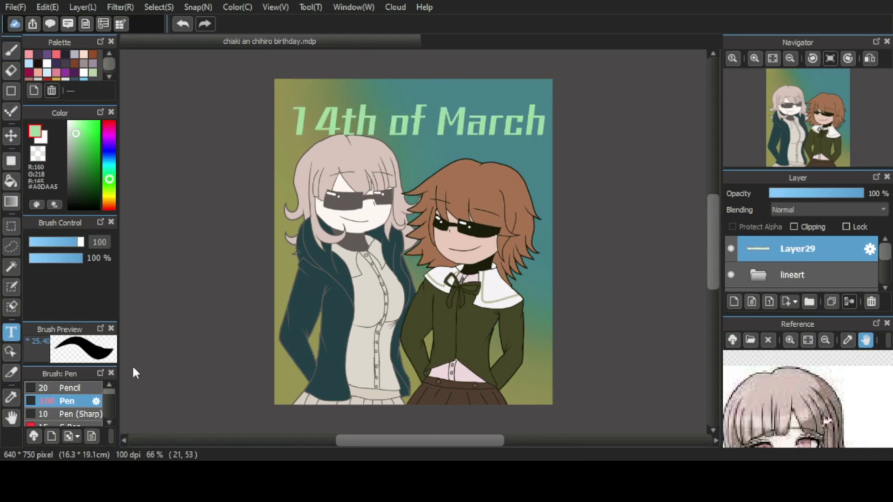
pyautogui.moveTo(343, 250); pyautogui.dragTo(339, 239)
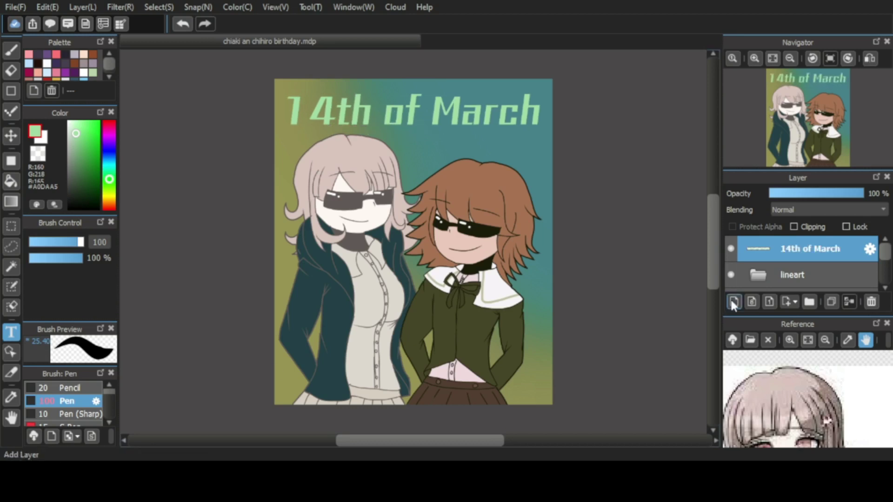
# Add matching text labels "Chiaki" and "Chihiro" on their figures and "Birthday buddies" along the bottom edge of the picture.
pyautogui.click(292, 330)
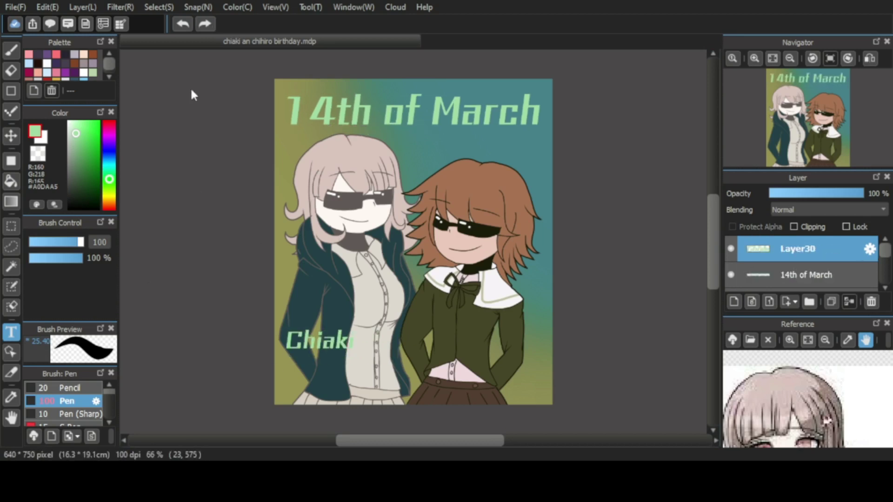
pyautogui.moveTo(321, 343); pyautogui.dragTo(319, 318)
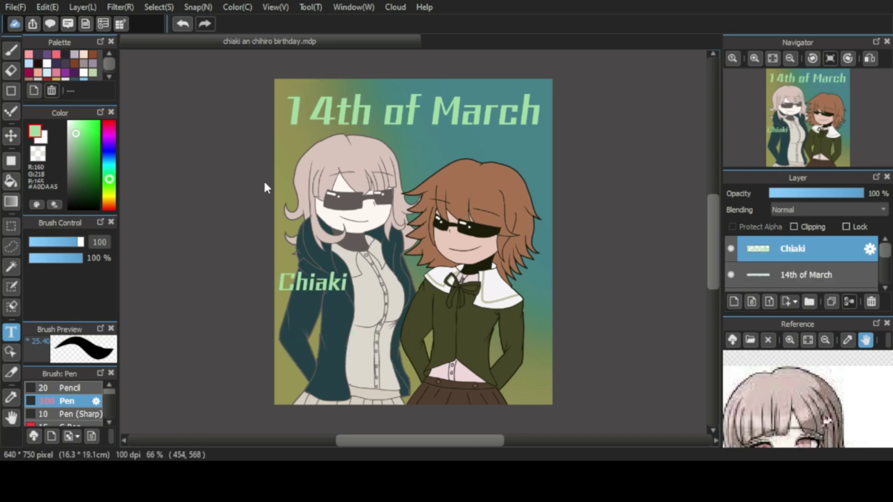
pyautogui.moveTo(472, 325); pyautogui.dragTo(502, 211)
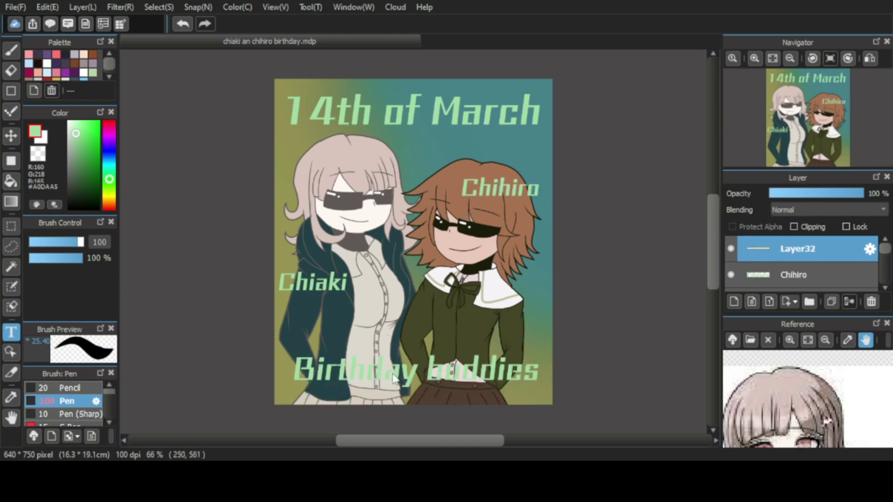
pyautogui.moveTo(385, 371); pyautogui.dragTo(404, 376)
# Protect the alpha of the circular signature's layer and recolour the signature pale green (#BBFFC1) with a size 300 pen.
pyautogui.moveTo(886, 254); pyautogui.dragTo(886, 270)
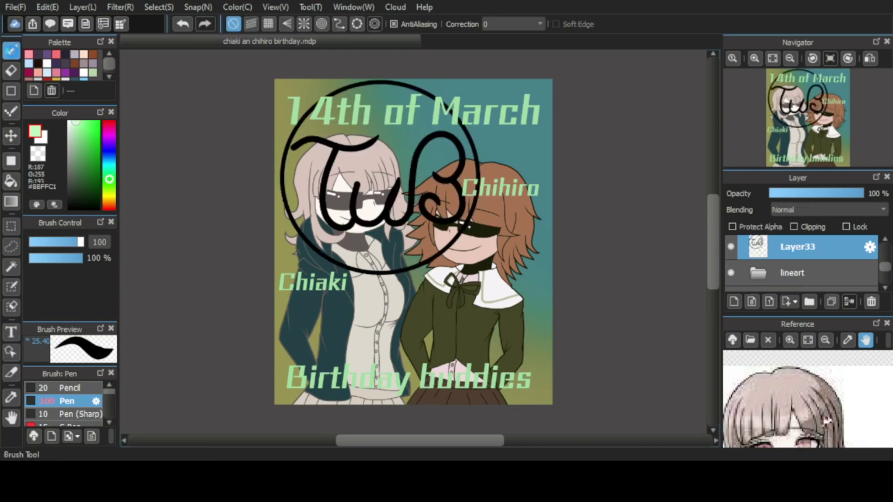
pyautogui.click(732, 226)
pyautogui.moveTo(325, 140); pyautogui.dragTo(410, 79)
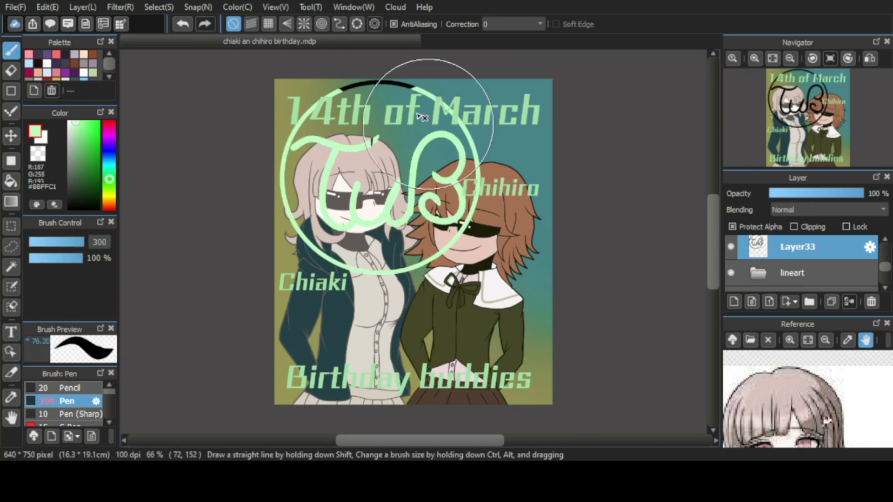
# Scale the signature down and move it into the lower corner of the picture at the end of the "Birthday buddies" text.
pyautogui.hotkey('ctrl', 't')
pyautogui.moveTo(480, 274); pyautogui.dragTo(381, 224)
pyautogui.moveTo(354, 167); pyautogui.dragTo(525, 382)
pyautogui.scroll(-3, 534, 293)
pyautogui.click(670, 433)
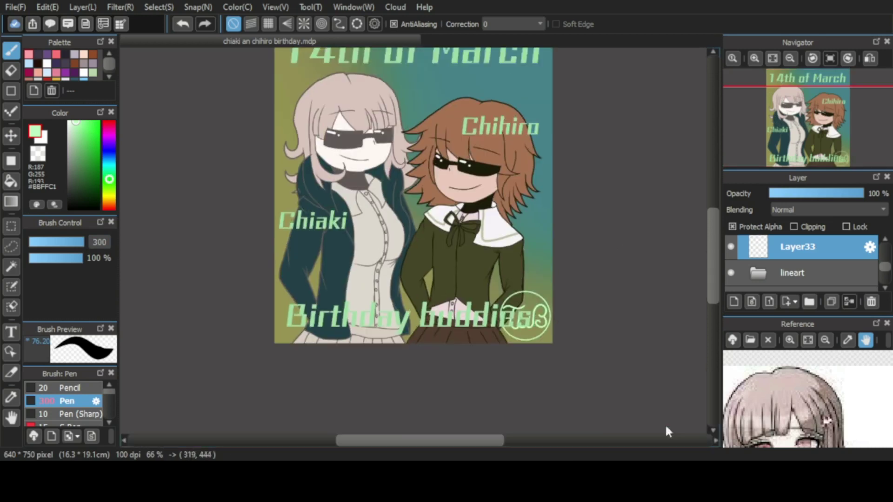
pyautogui.scroll(1, 761, 86)
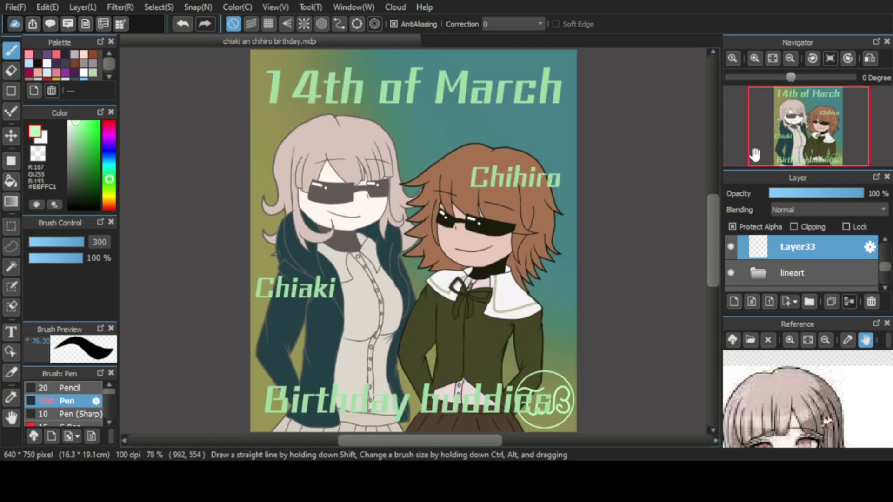